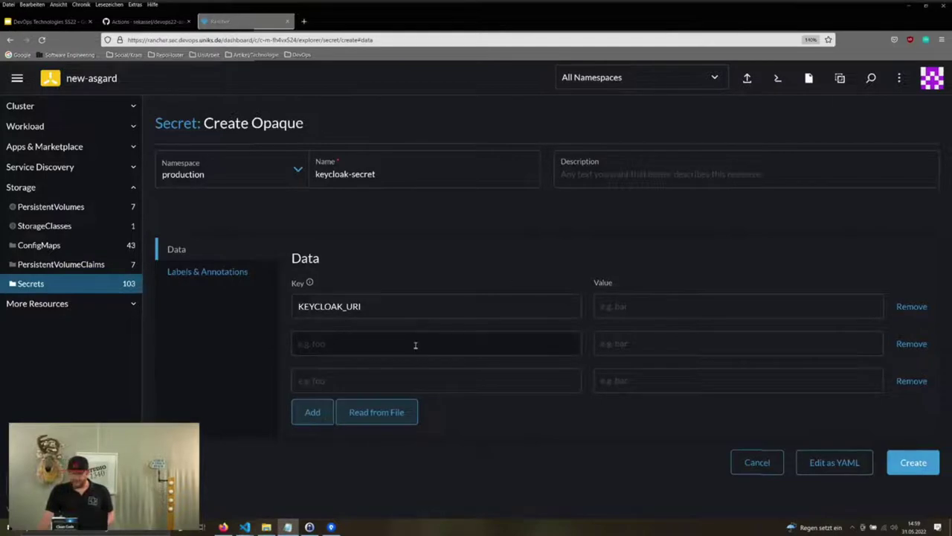
- Paste KEYCLOAK_REALM and KEYCLOAK_CLIENT_ID into the second and third key fields
left_click(414, 343)
type("KEYCLOAK_REALM")
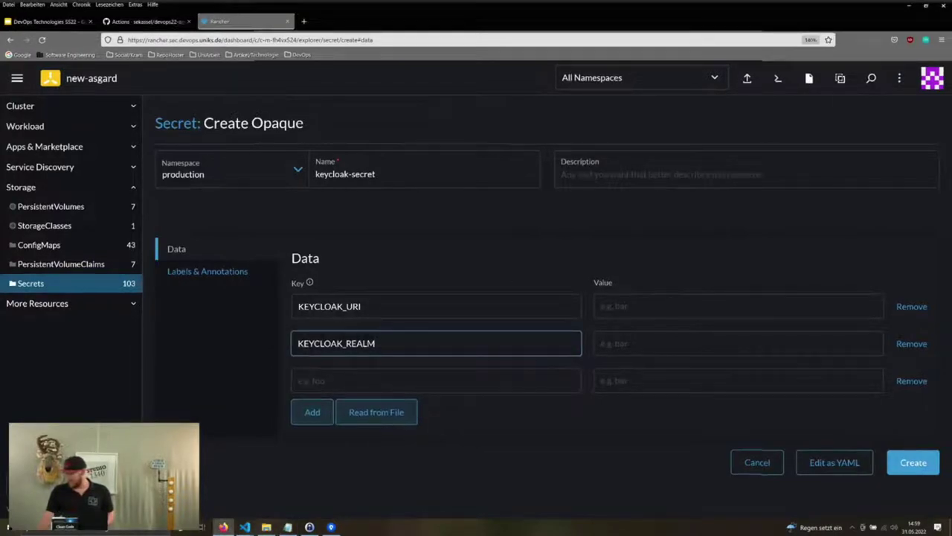
key("alt+Tab")
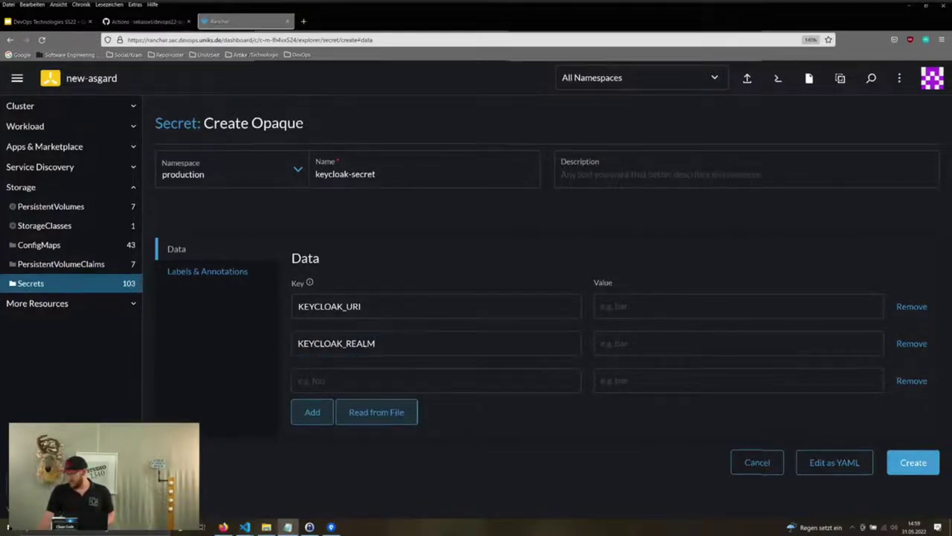
key("alt+Tab")
left_click(414, 372)
type("KEYCLOAK_CLIENT_ID")
- Add a fourth row keyed KEYCLOAK_SECRET, then move to the KEYCLOAK_URI value
left_click(312, 412)
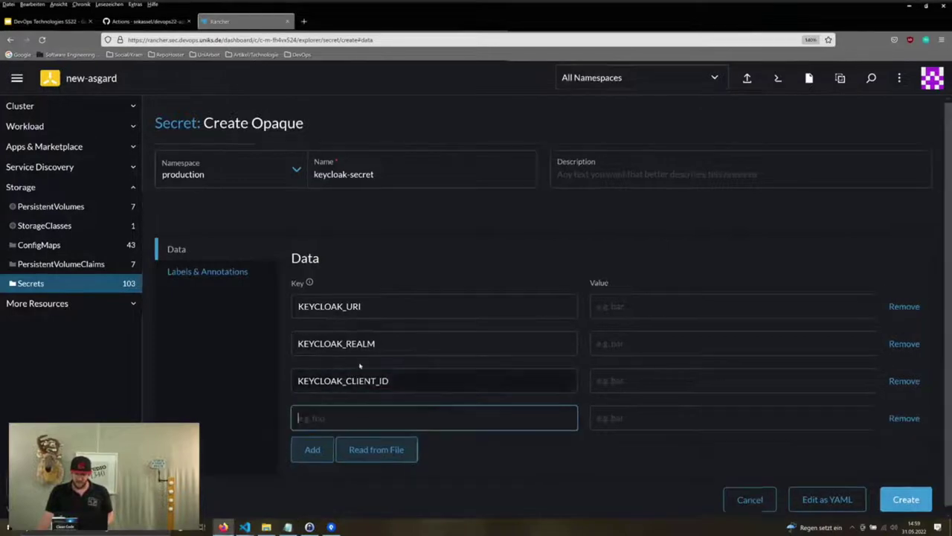
key("alt+Tab")
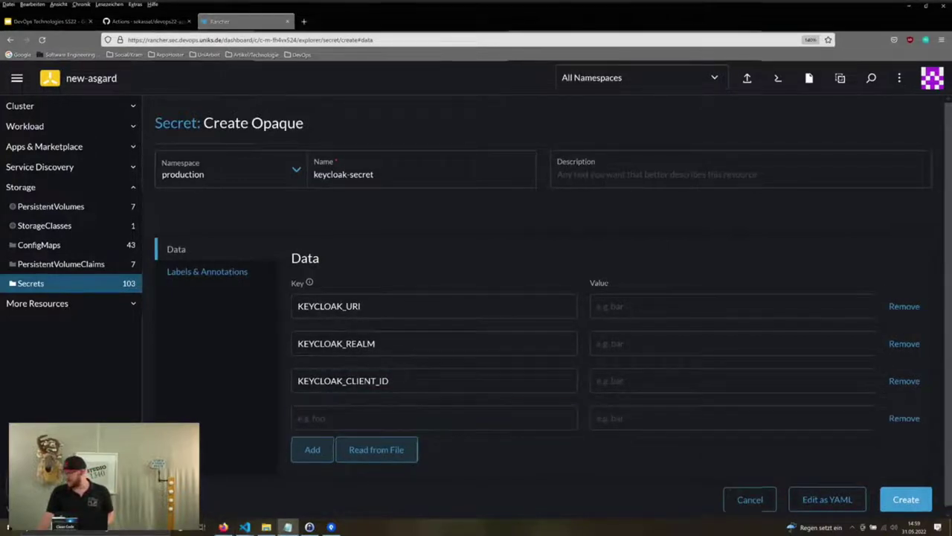
left_click(503, 416)
type("KEYCLOAK_SECRET")
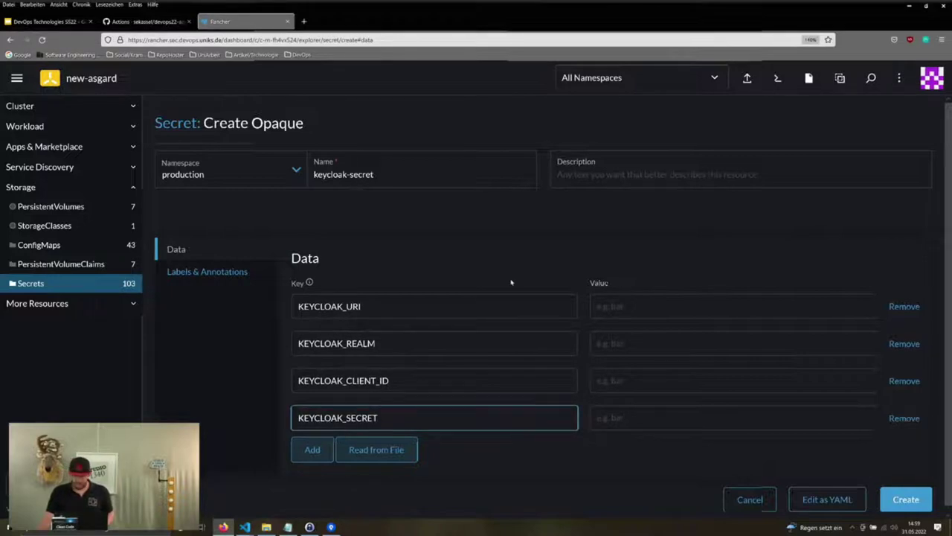
left_click(647, 296)
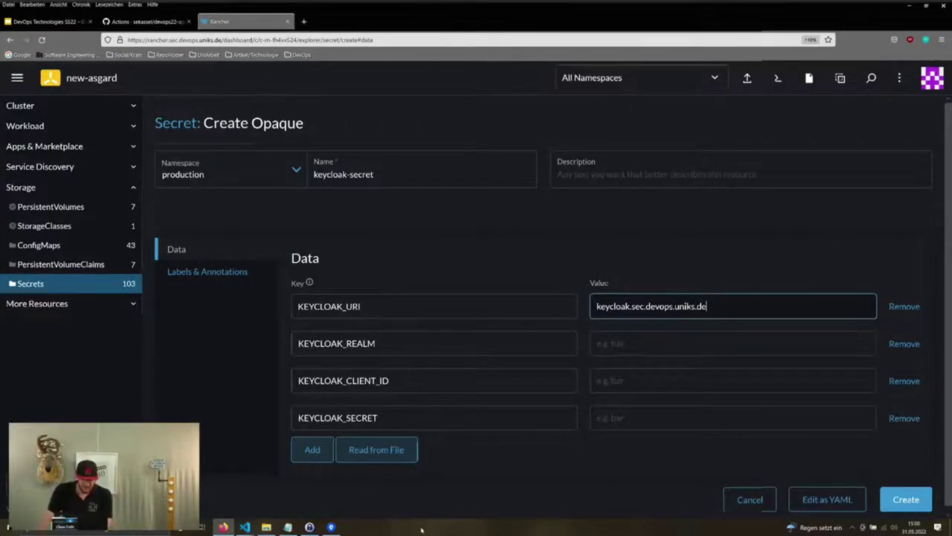
- Check the registry domain in deployment.yaml, then append /auth to the KEYCLOAK_URI value
left_click(242, 527)
left_click(297, 482)
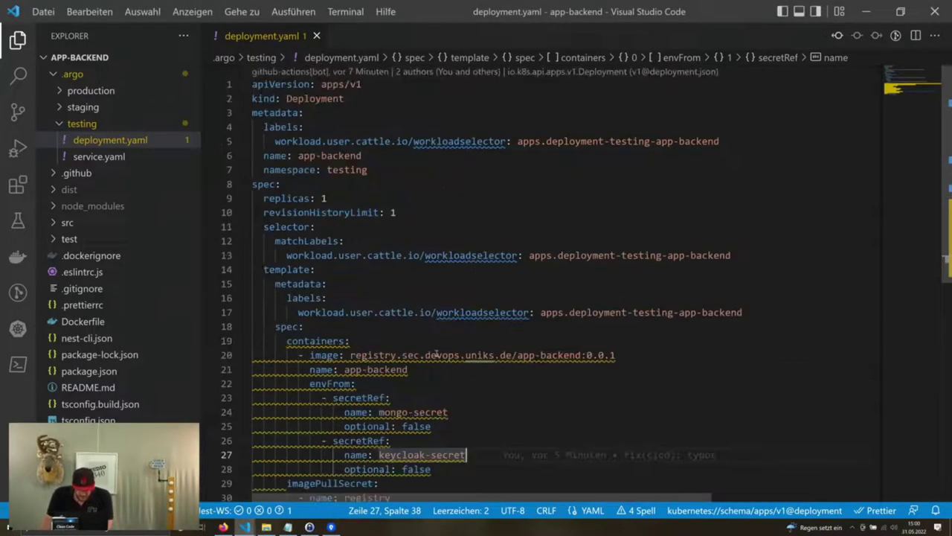
left_click_drag(438, 355, 457, 356)
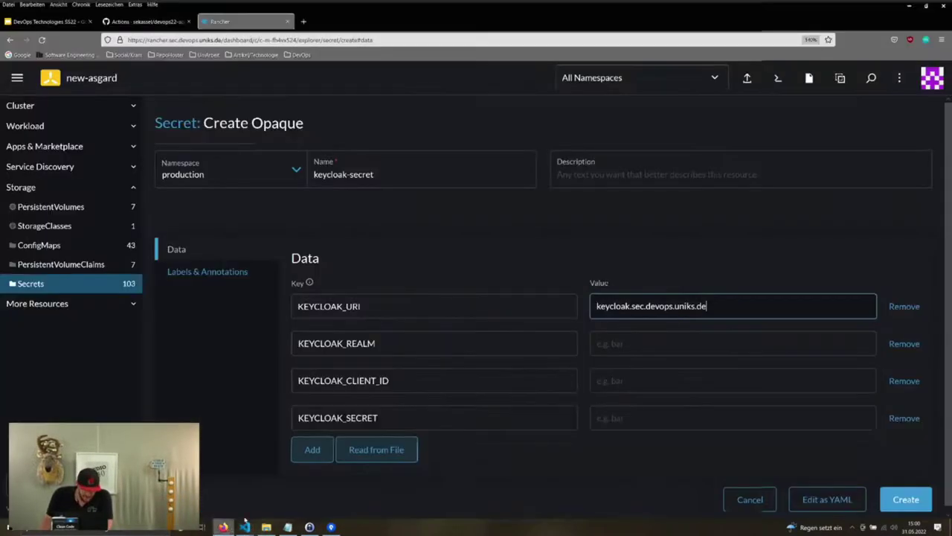
key("alt+Tab")
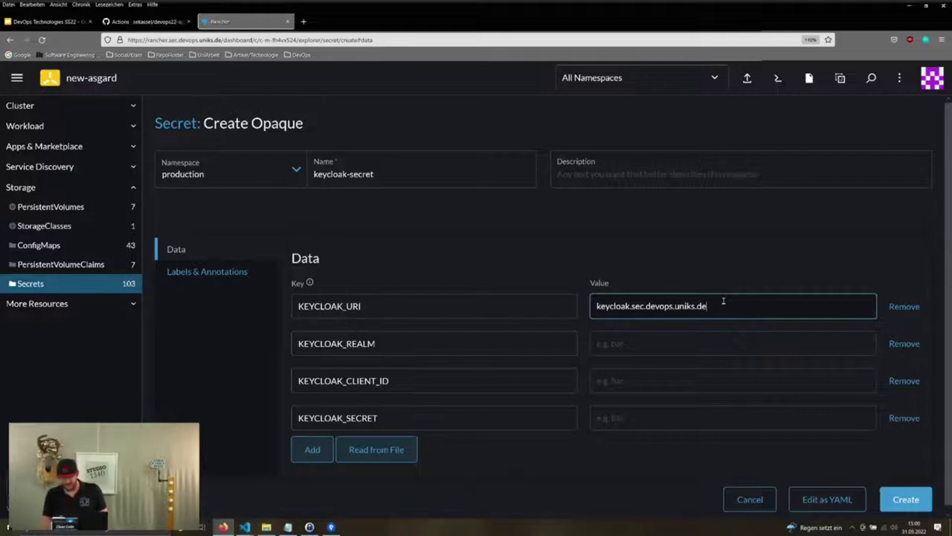
type("/autg")
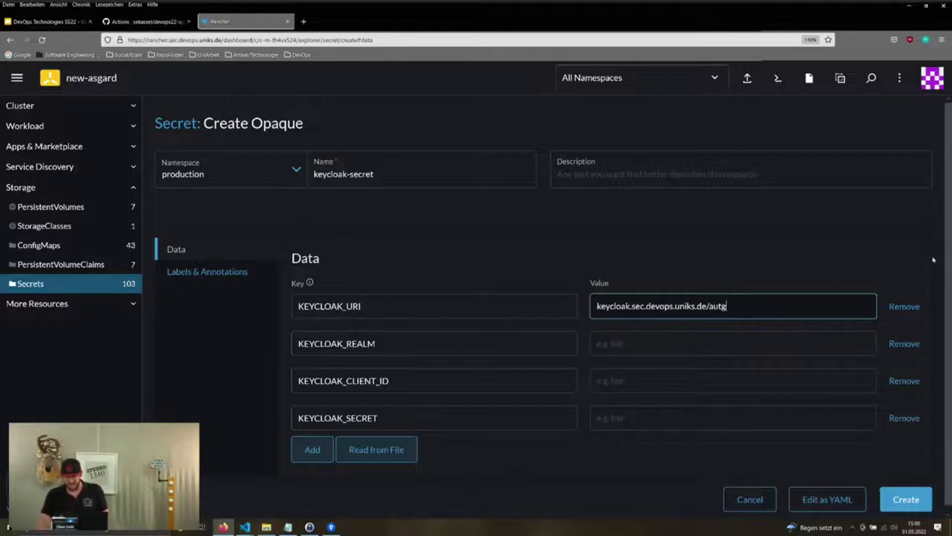
key("BackSpace")
type("h")
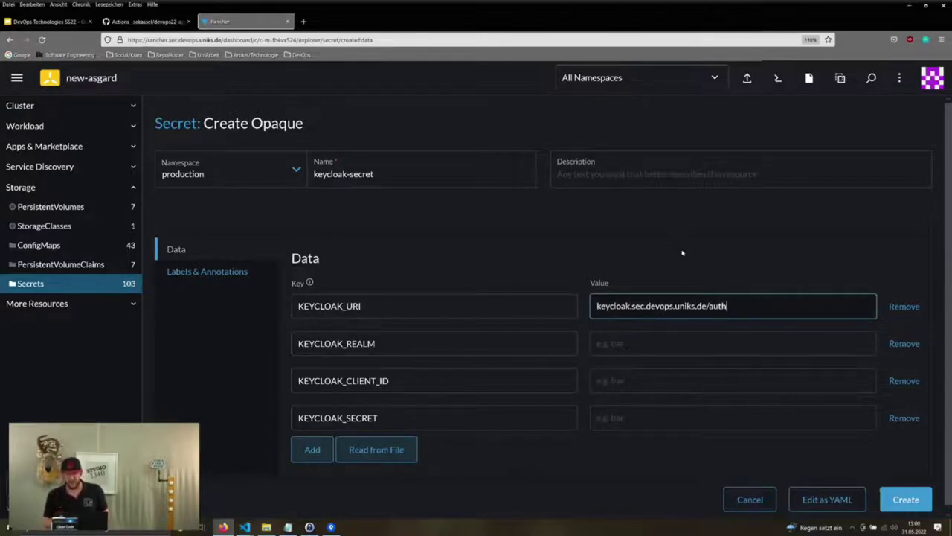
- Fill realm tourist, client ID app-backend and a secret value, then create the secret
key("Tab")
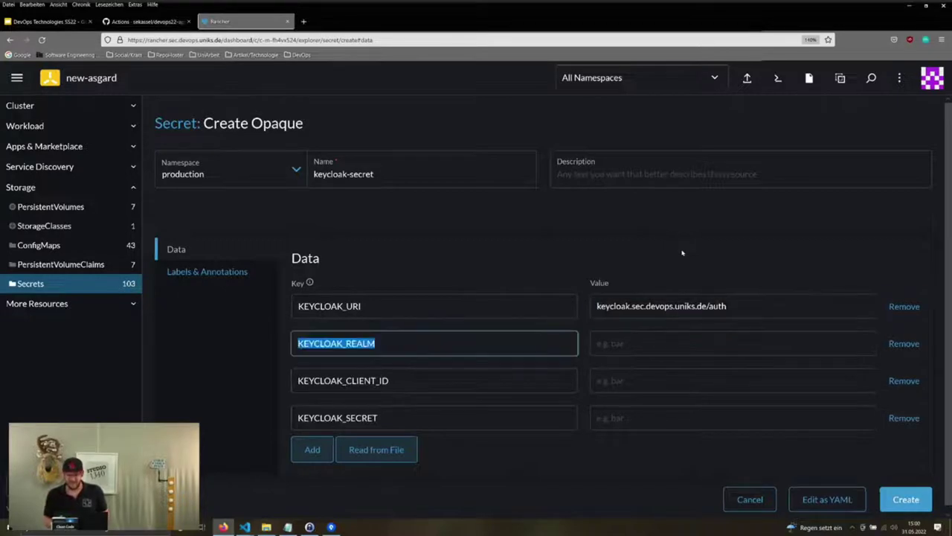
key("Tab")
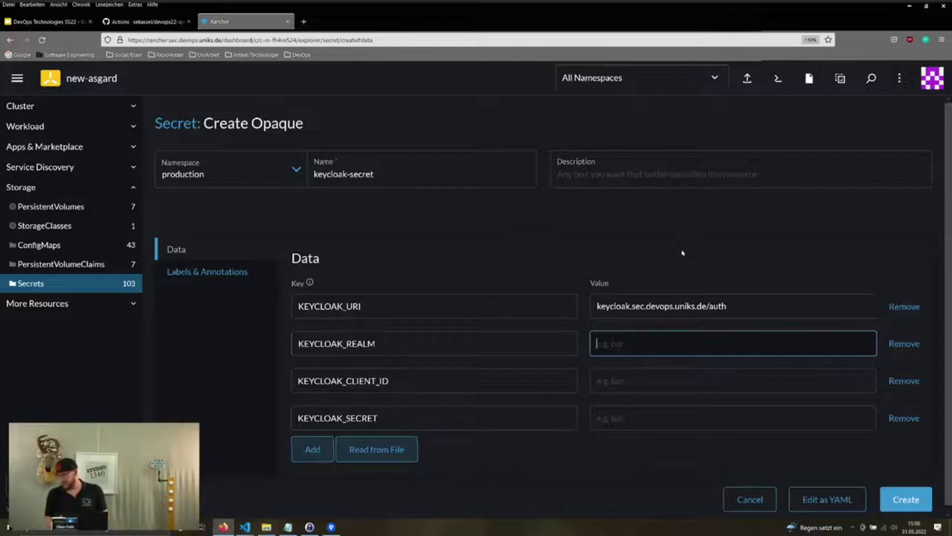
type("tourist")
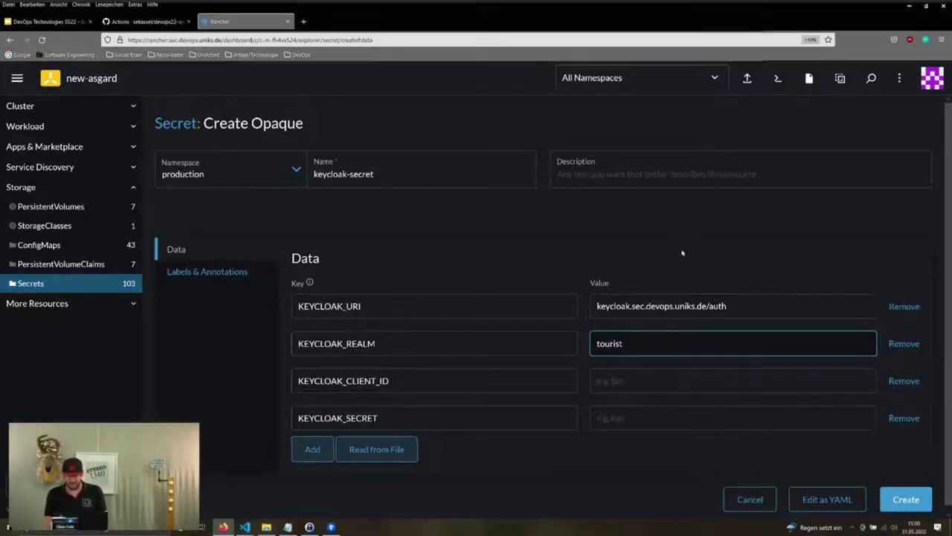
key("Tab")
key("Tab")
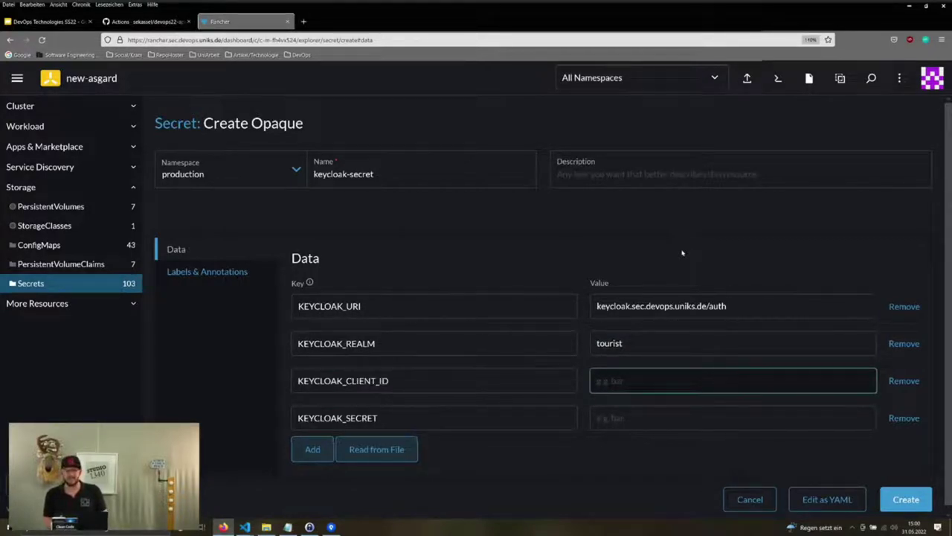
type("app-backend")
key("Tab")
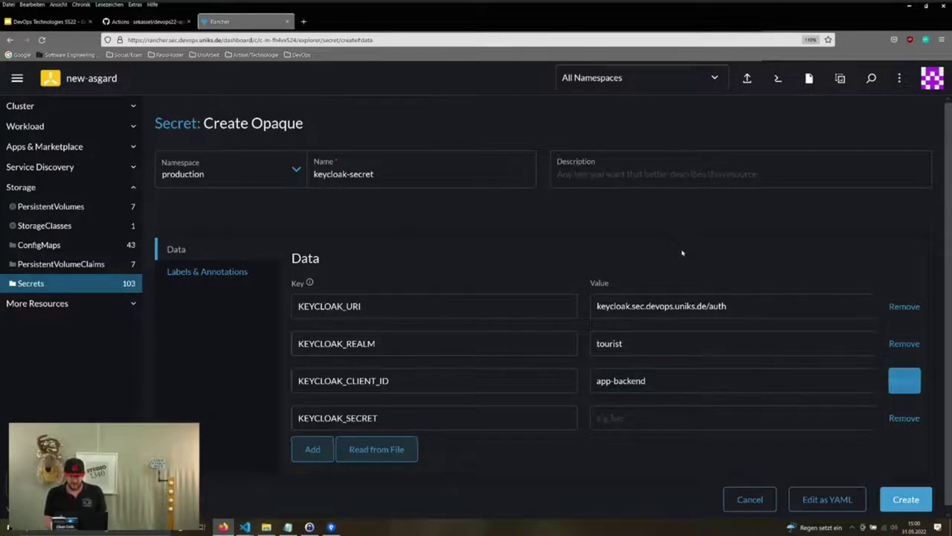
key("Tab")
key("Tab")
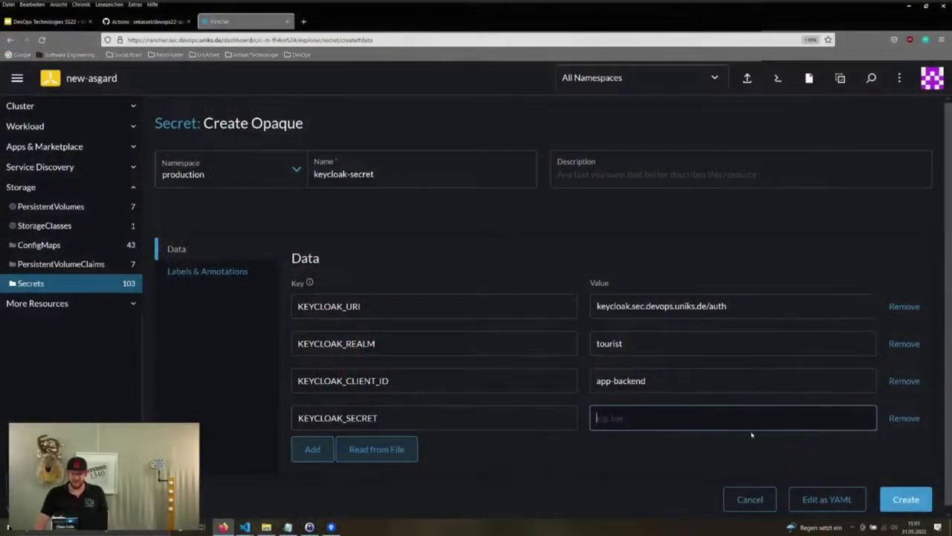
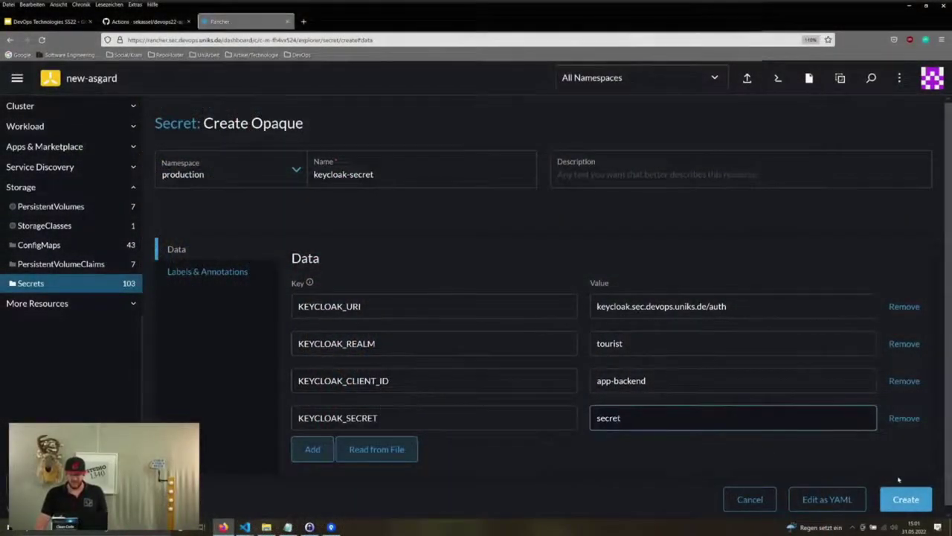
key("Return")
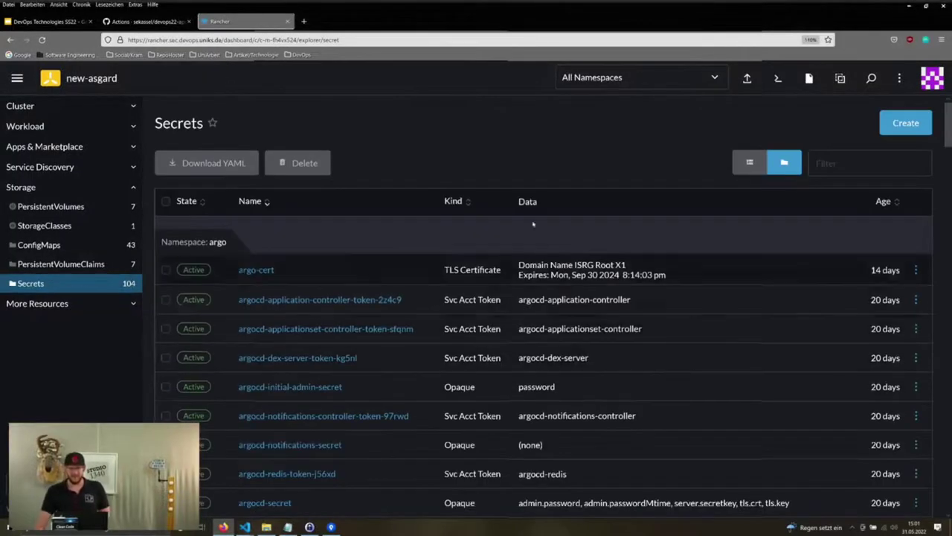
- Locate the production keycloak-secret in the Secrets list and open its actions menu
scroll(496, 213, "down", 8)
scroll(497, 213, "down", 20)
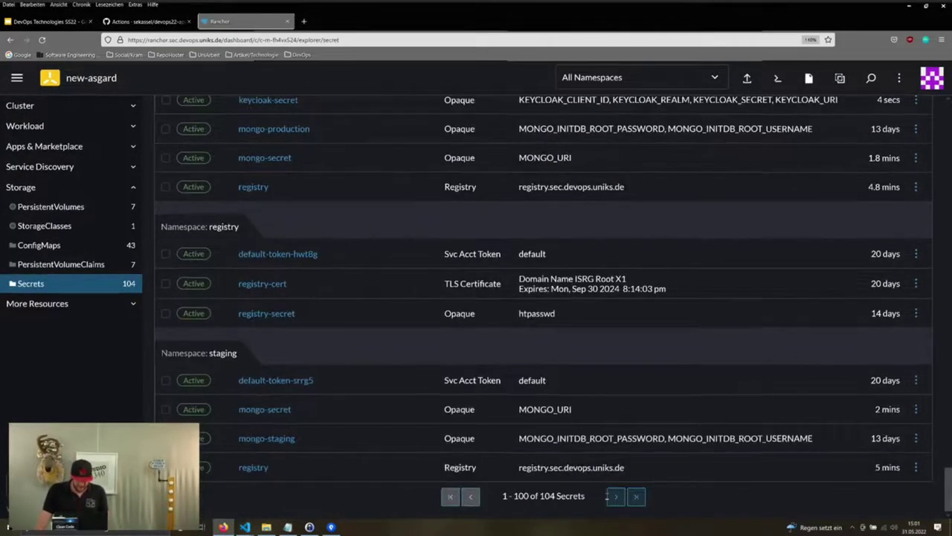
left_click(614, 497)
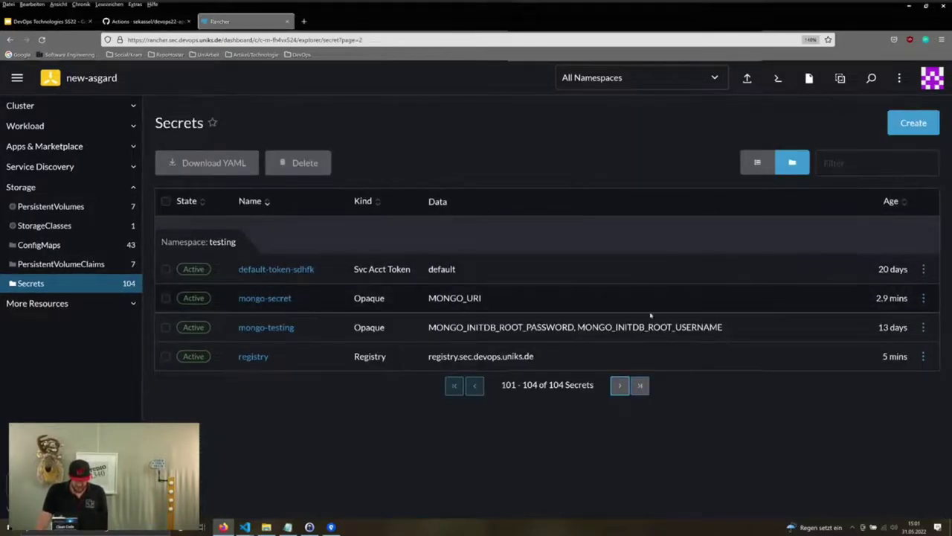
left_click(476, 385)
scroll(491, 213, "down", 15)
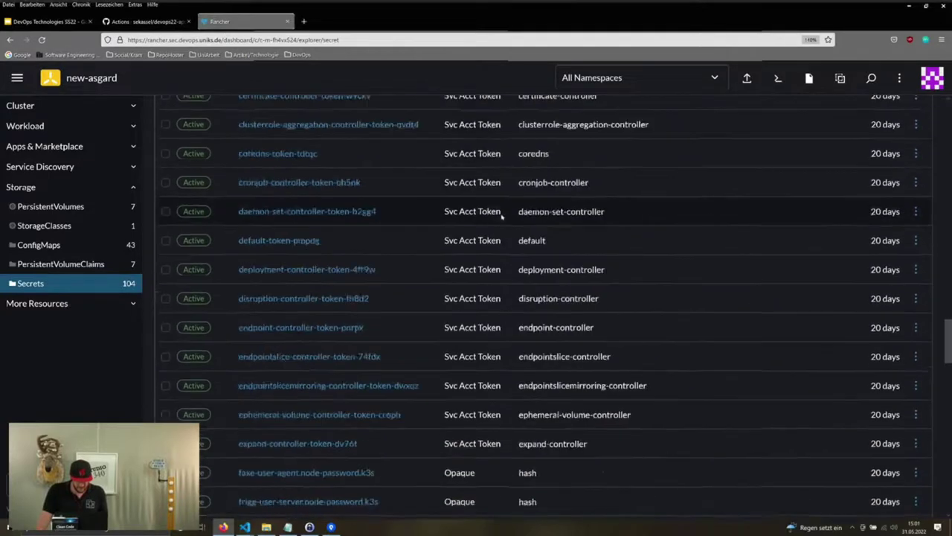
scroll(491, 214, "down", 6)
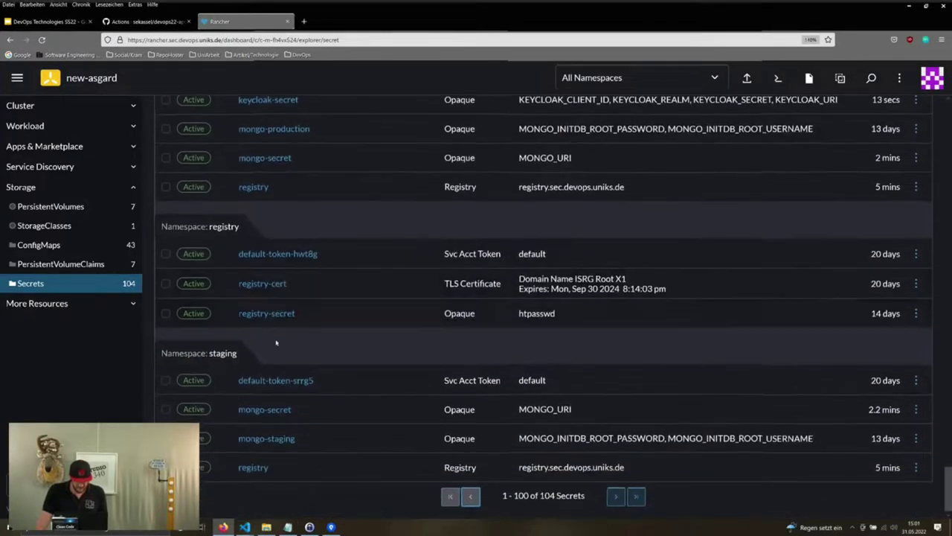
scroll(273, 315, "up", 3)
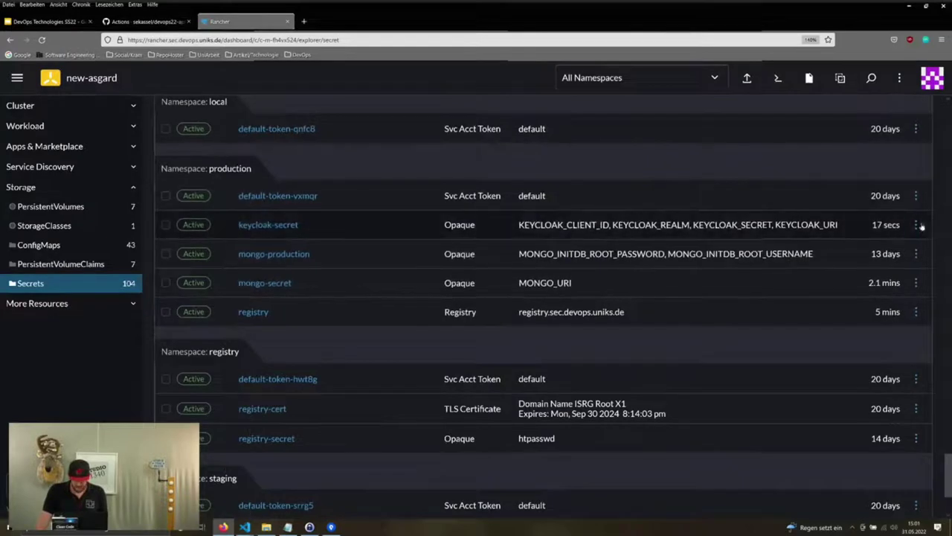
left_click(915, 224)
- Clone keycloak-secret into the staging namespace under the same name
left_click(869, 281)
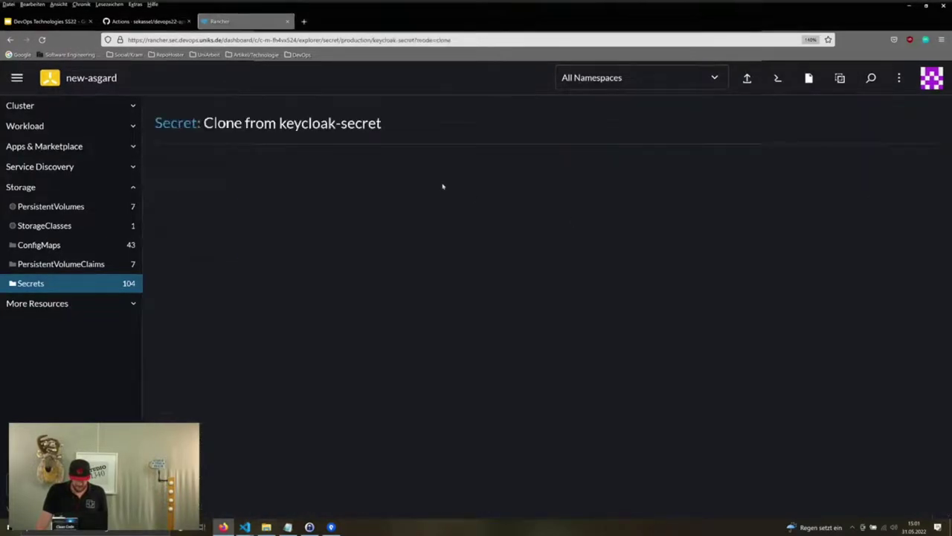
type("keycloak-")
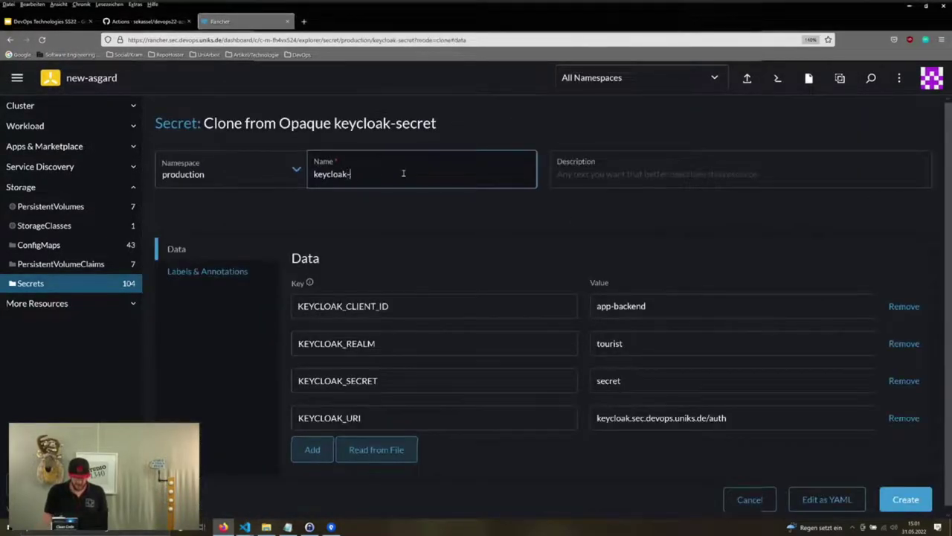
type("secret")
left_click(293, 172)
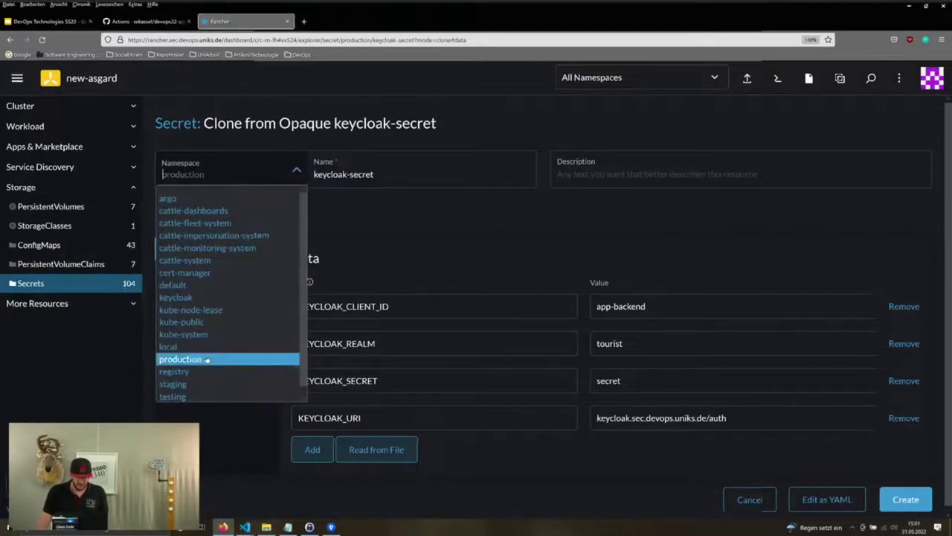
left_click(200, 384)
left_click(901, 498)
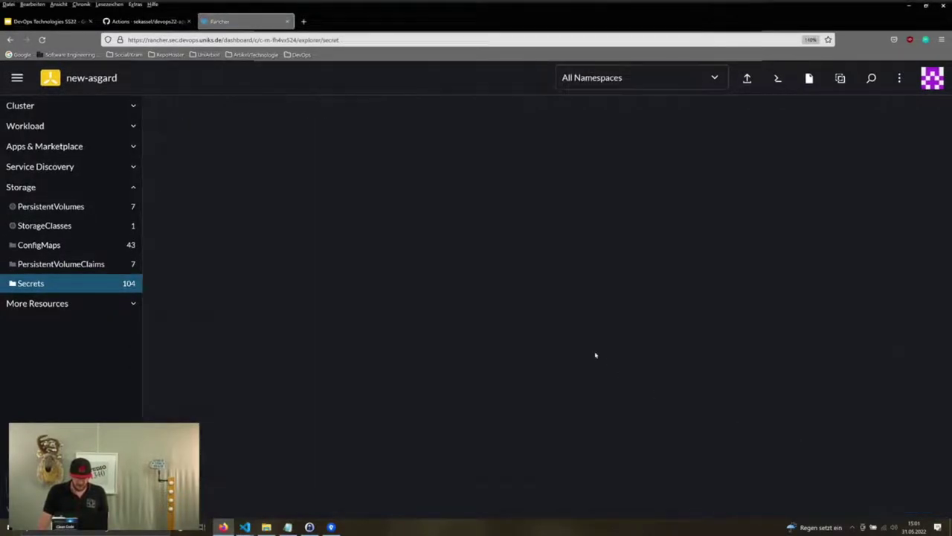
- Clone the staging keycloak-secret into the testing namespace as keycloak-secret
scroll(634, 234, "down", 20)
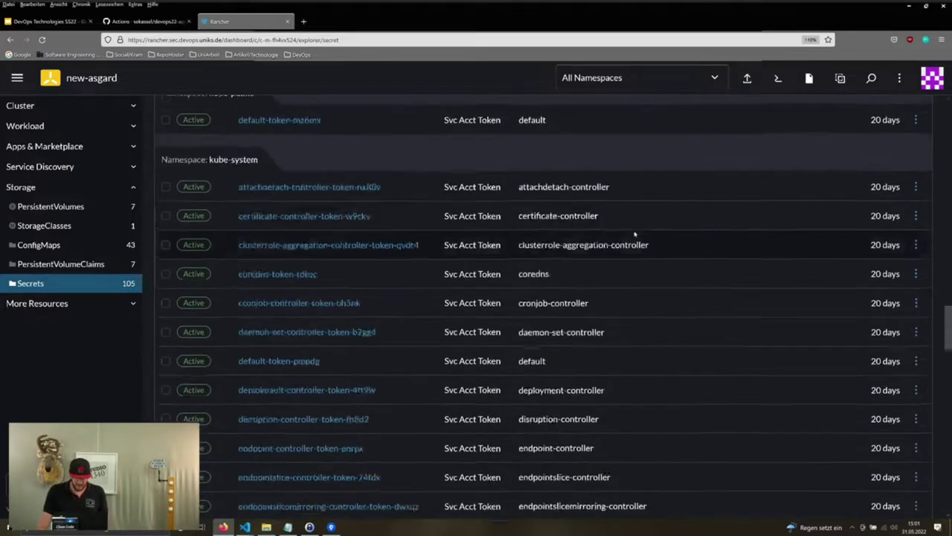
scroll(634, 235, "down", 15)
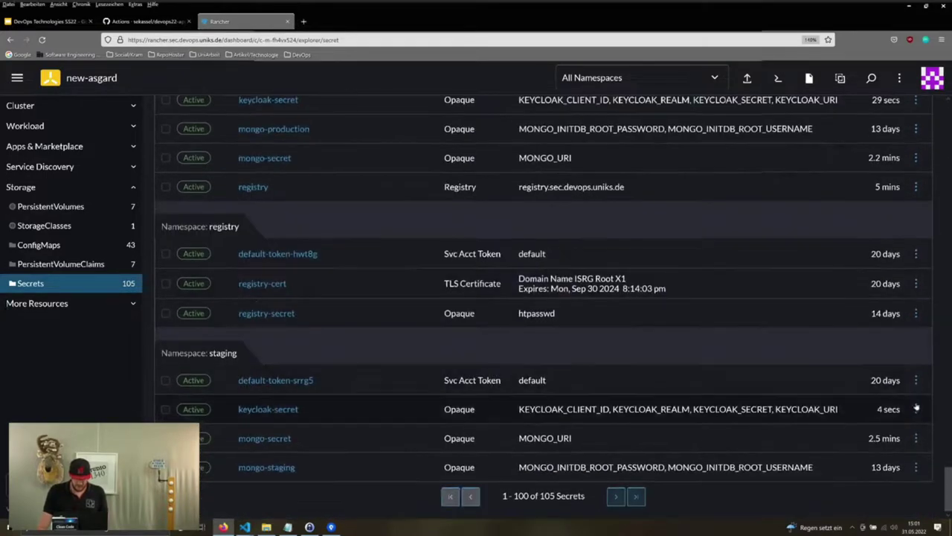
left_click(916, 408)
left_click(863, 352)
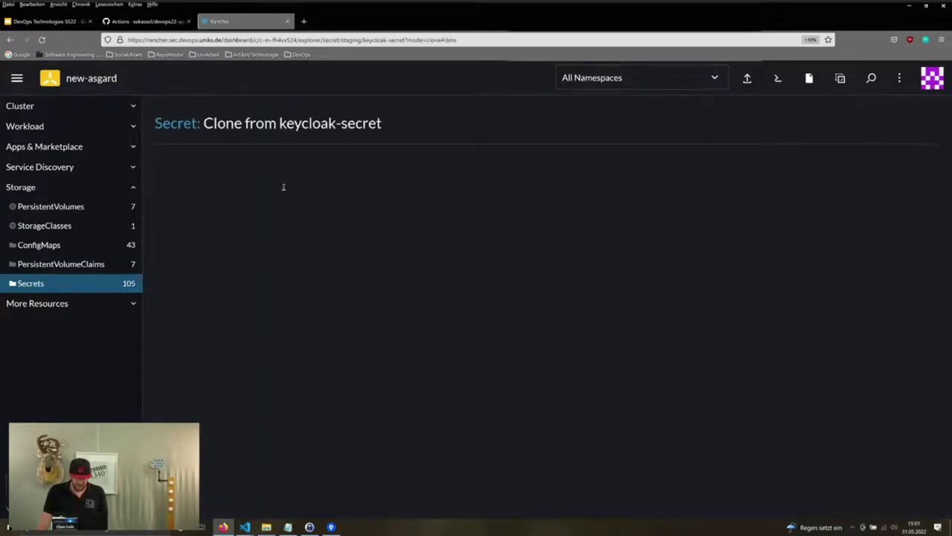
type("keycloak-secret")
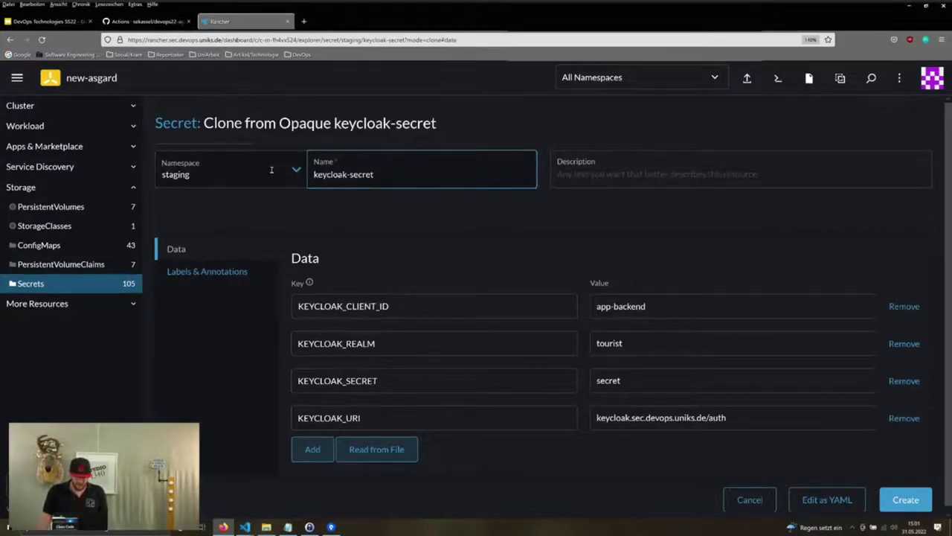
left_click(296, 171)
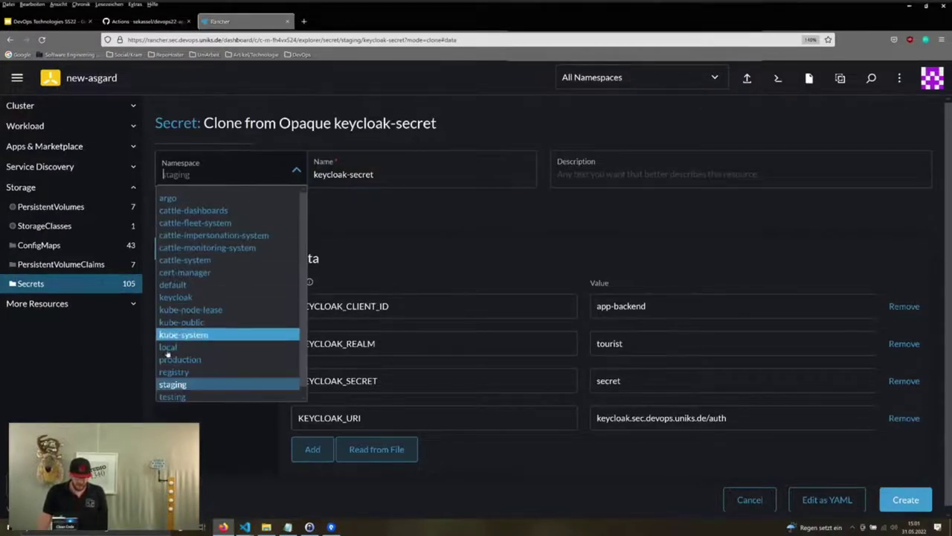
left_click(178, 393)
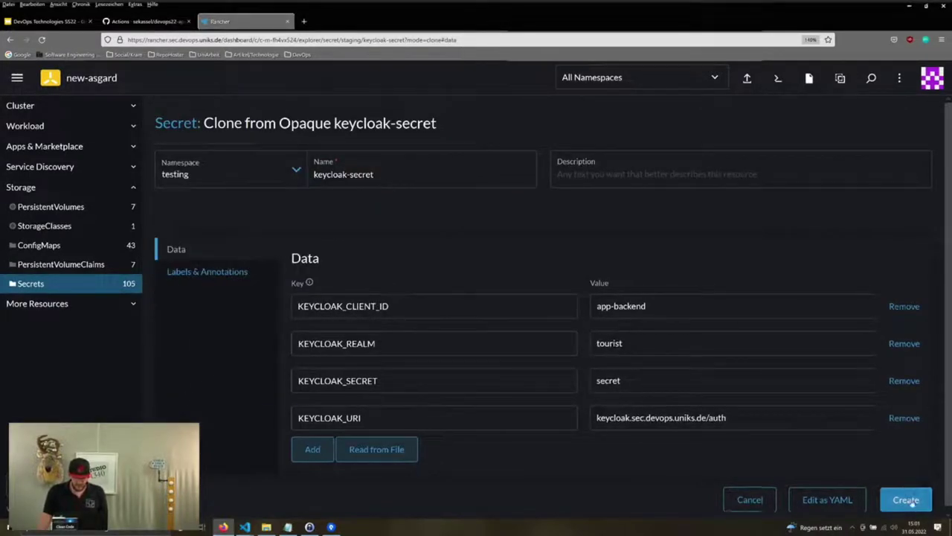
left_click(906, 499)
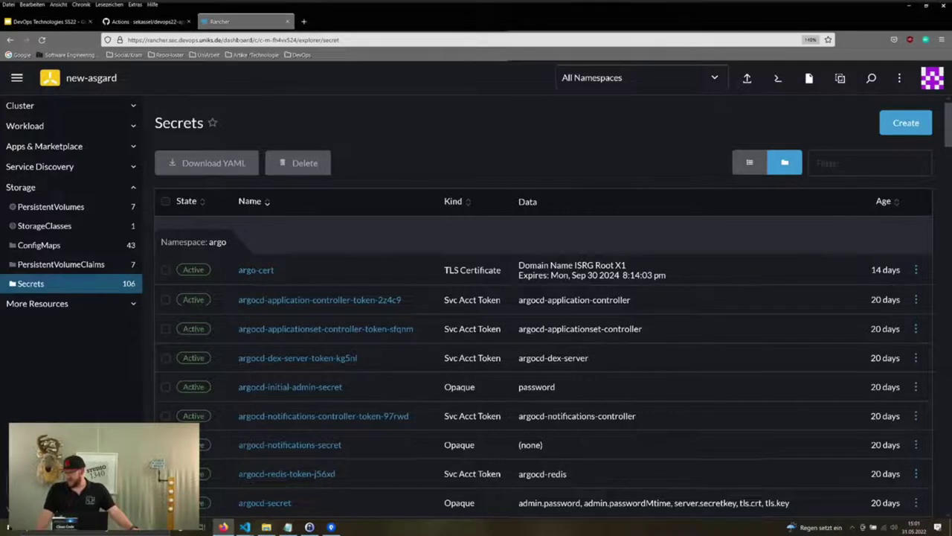
- Open production's keycloak-secret details, reveal its four values, then mask them again
key("alt+Tab")
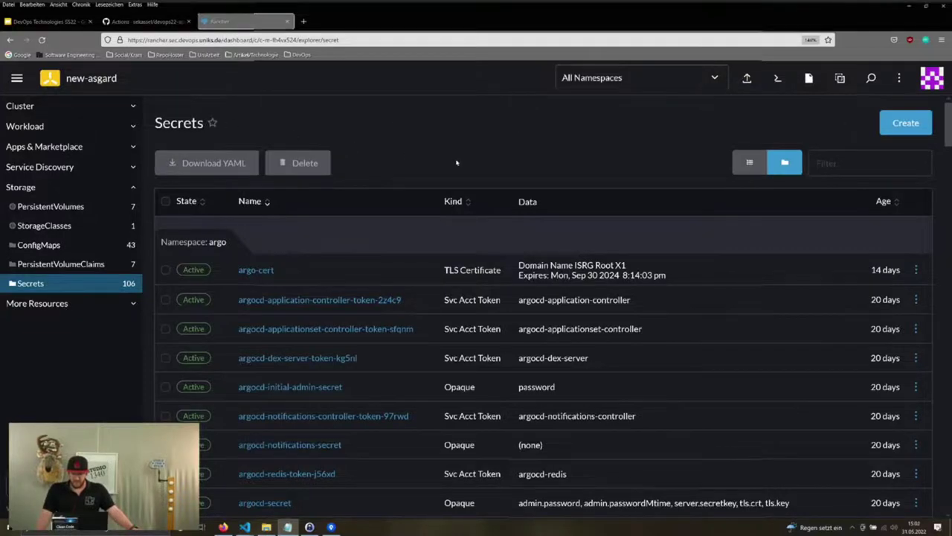
scroll(447, 164, "down", 20)
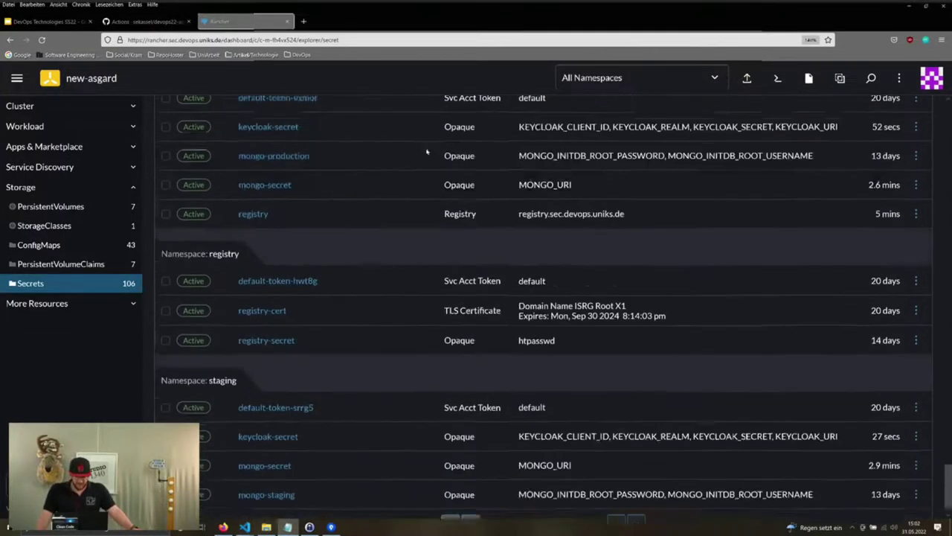
scroll(291, 264, "up", 3)
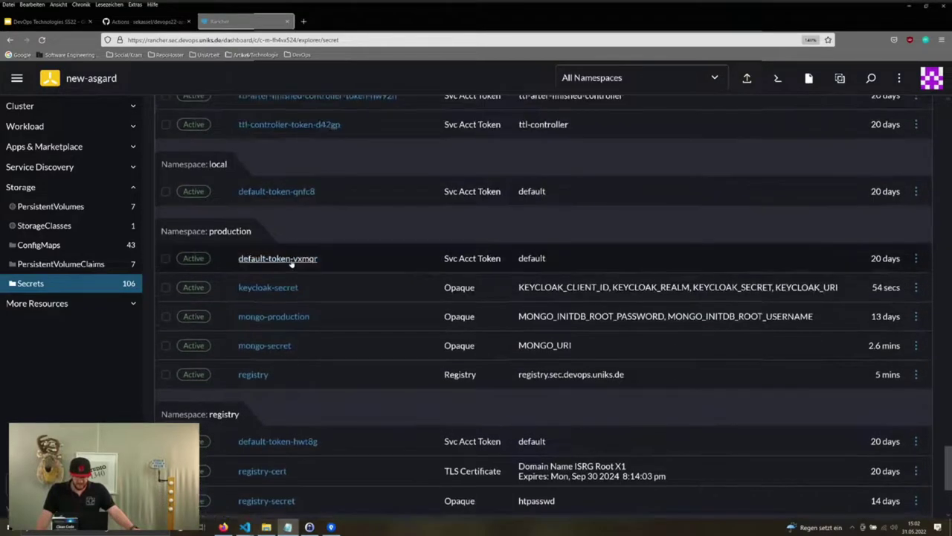
left_click(284, 288)
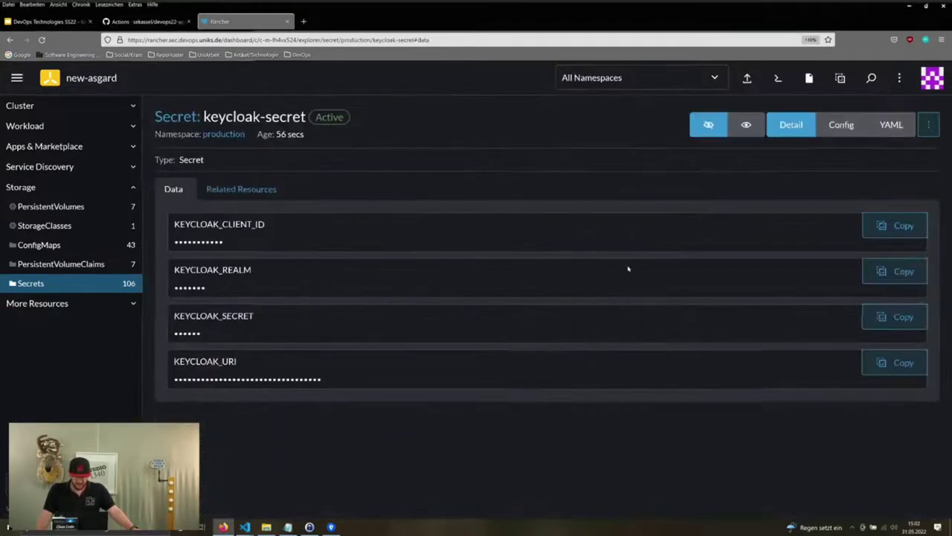
left_click(744, 127)
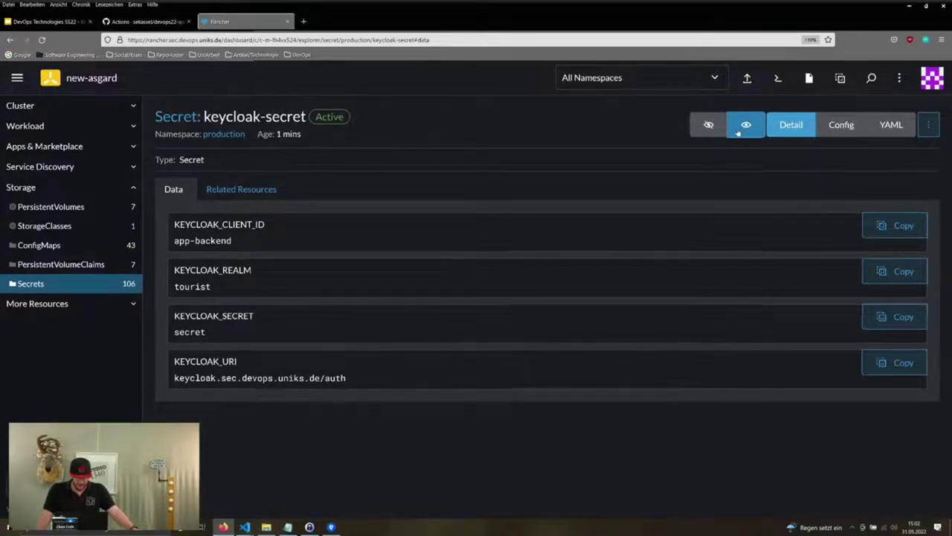
left_click(708, 125)
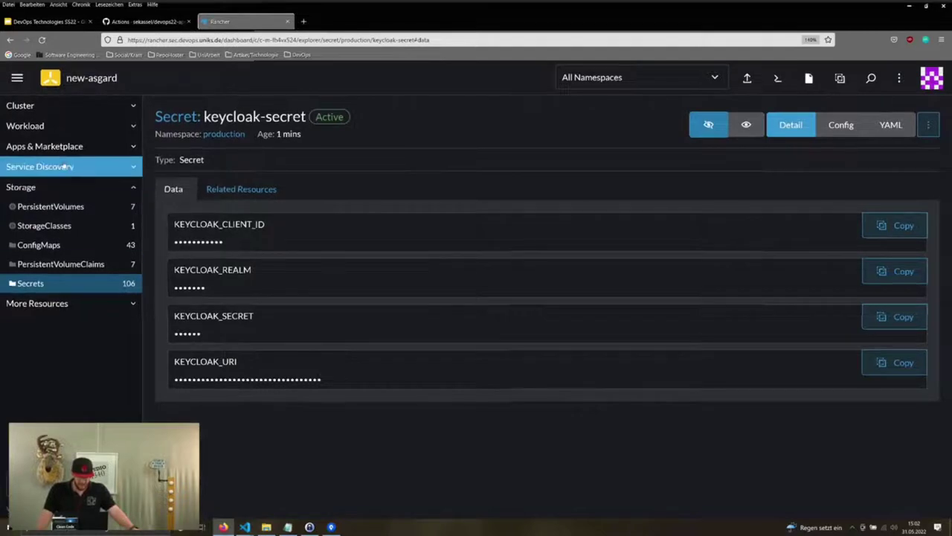
- Browse Rancher's Charts catalog, then navigate to argo.sec.devops.uniks.de
left_click(44, 147)
left_click(79, 166)
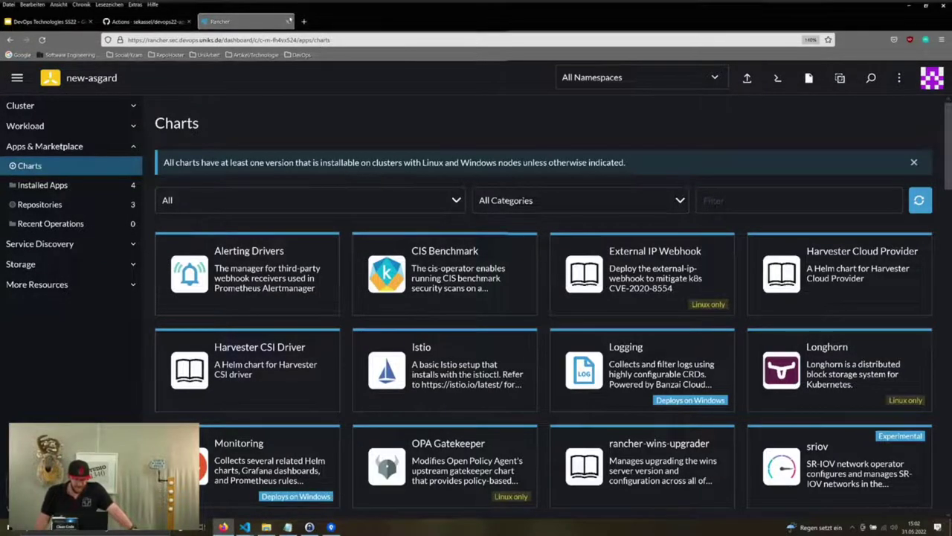
left_click(321, 40)
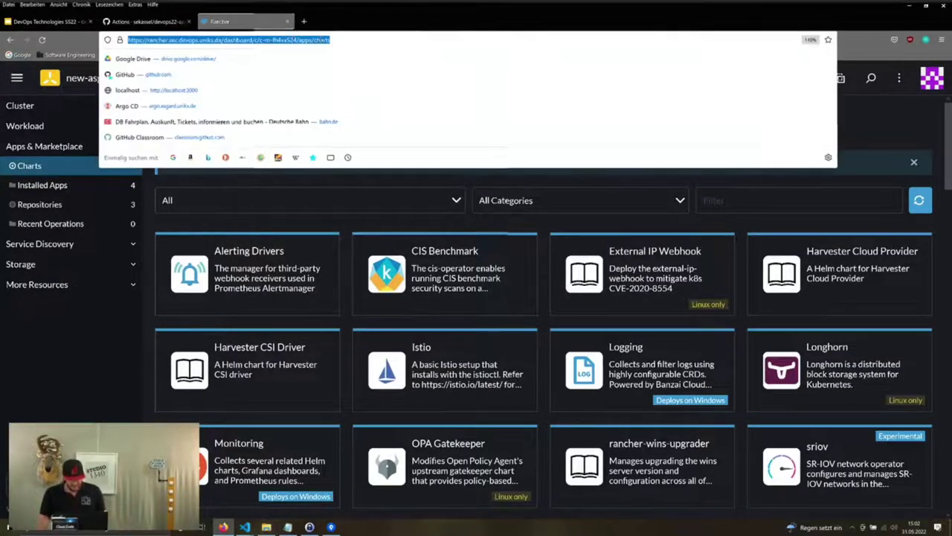
type("argo")
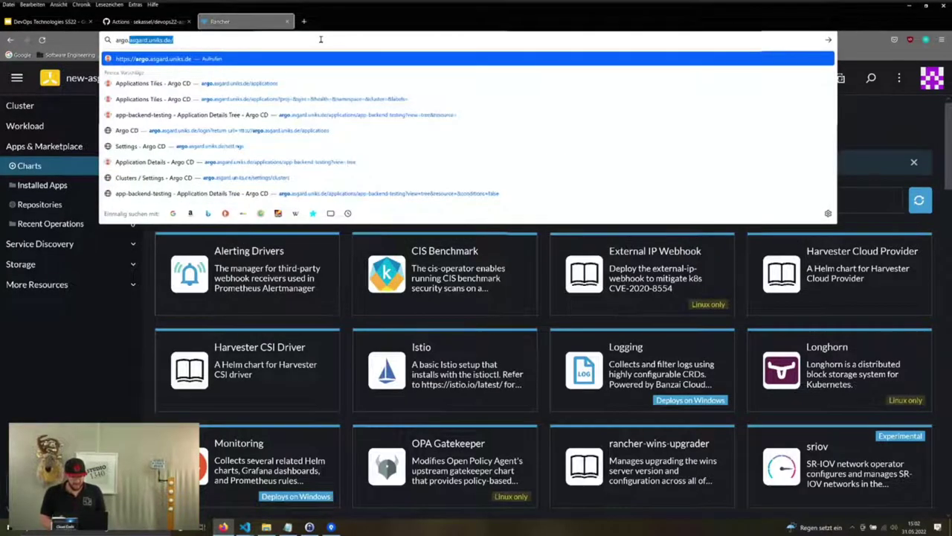
type(".sec.devops")
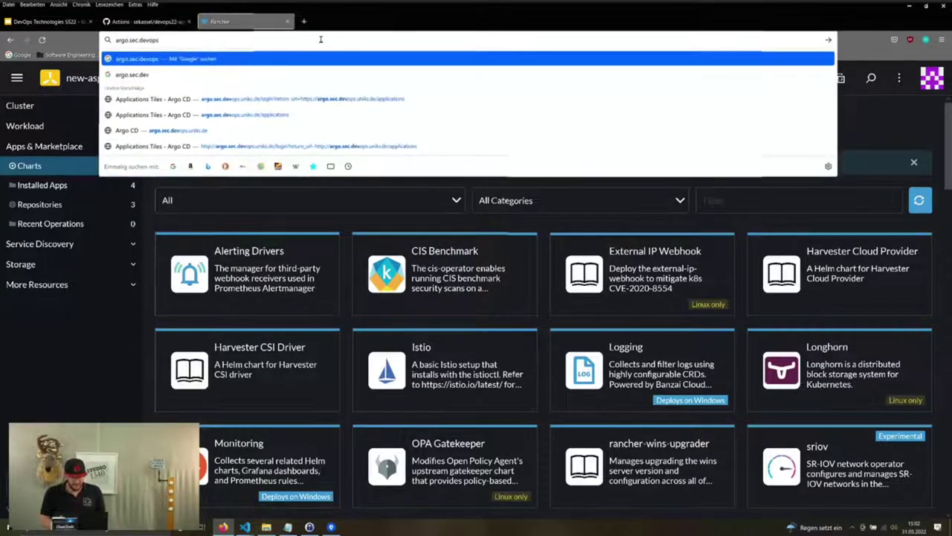
type(".uniks.de")
key("Return")
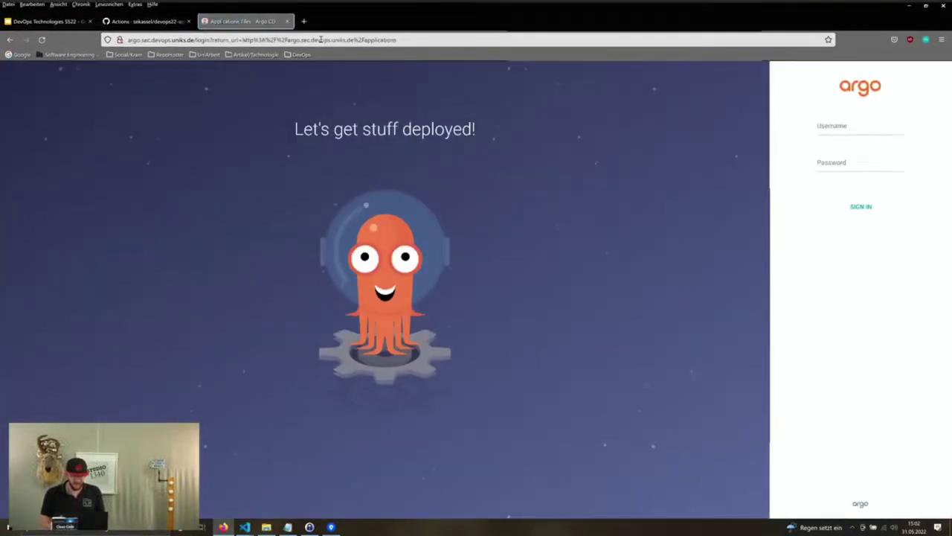
- Reload the Argo CD login page and zoom in
left_click(320, 40)
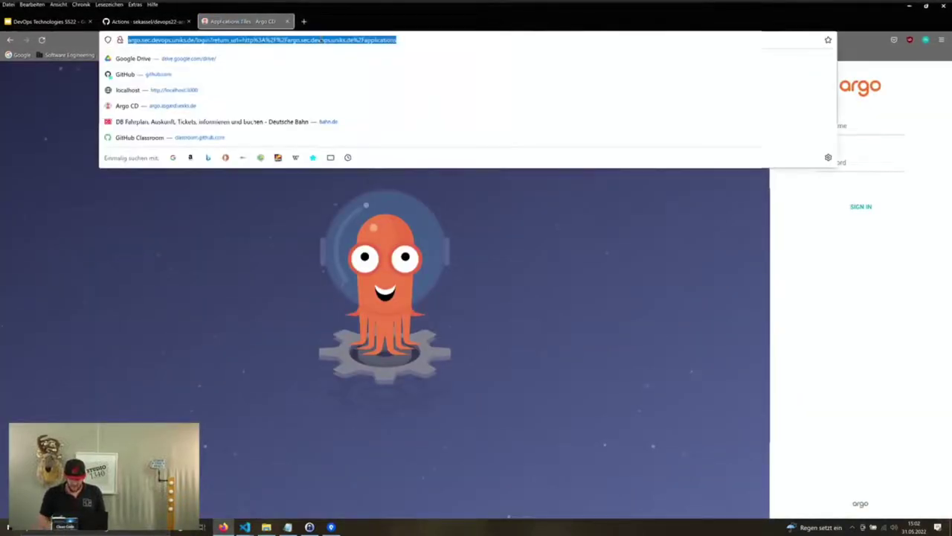
left_click(321, 40)
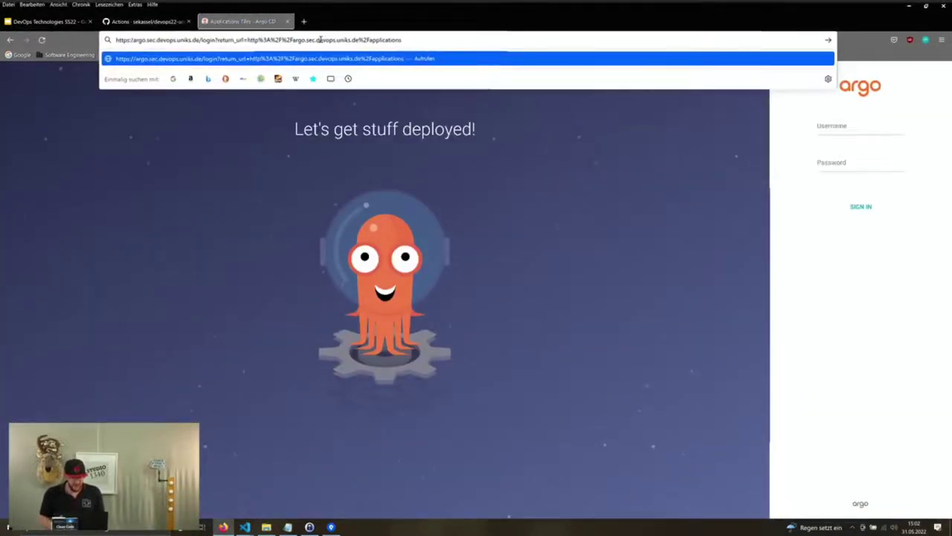
key("Return")
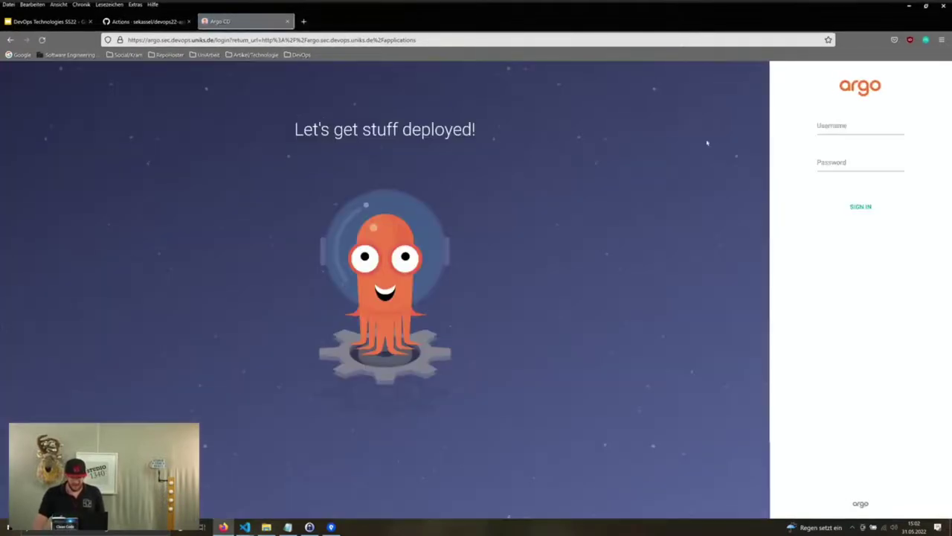
key("ctrl+plus")
key("ctrl+plus")
key("ctrl+plus")
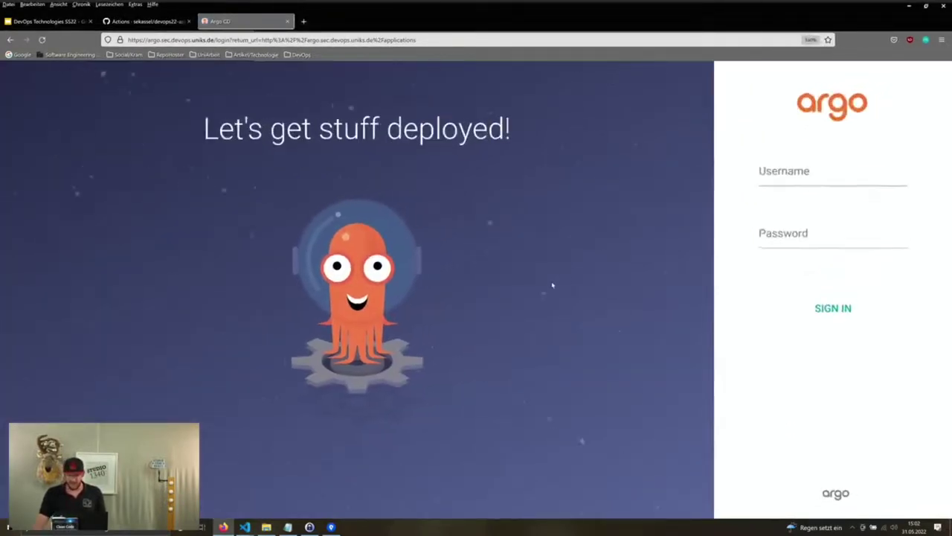
- Try signing in as admin with a password; the login is rejected
left_click(767, 191)
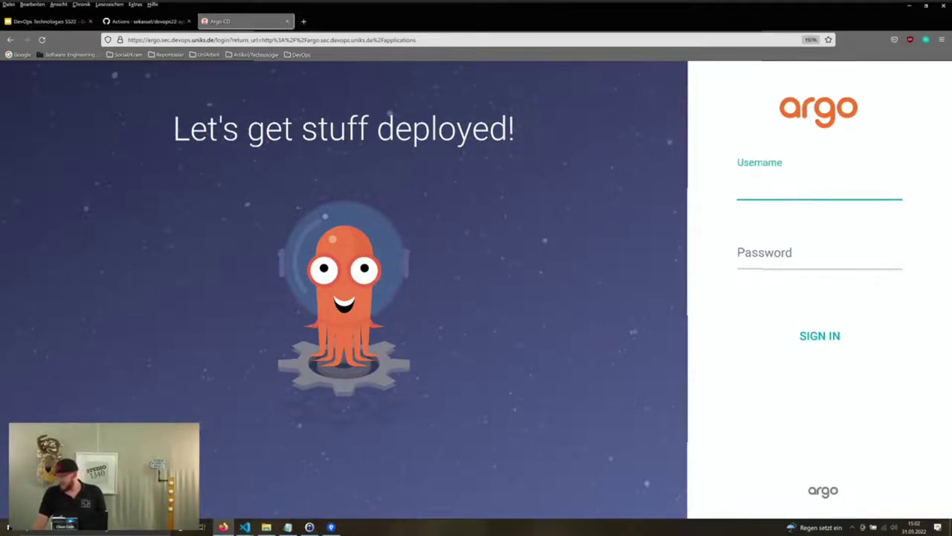
key("alt+Tab")
type("admin")
key("Tab")
type("••••••••••••••••")
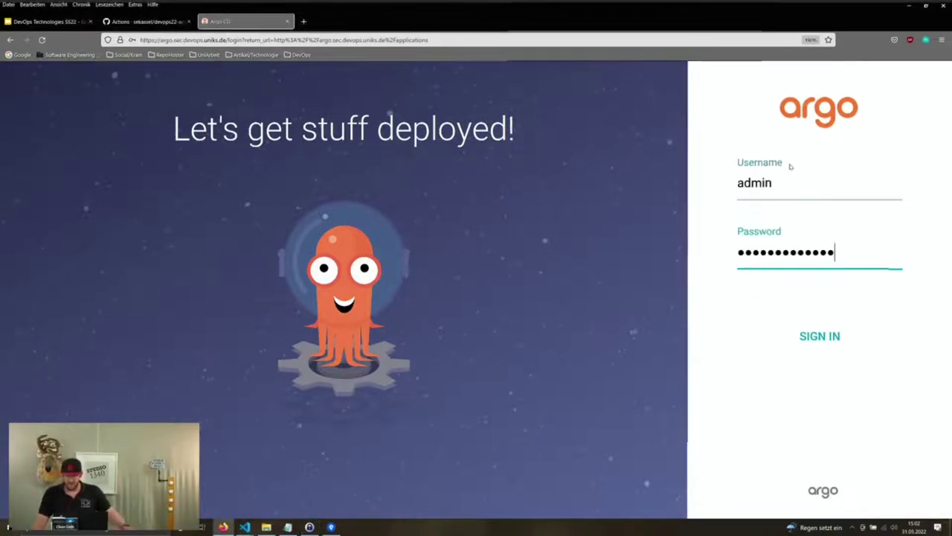
key("Return")
key("Escape")
key("ctrl+a")
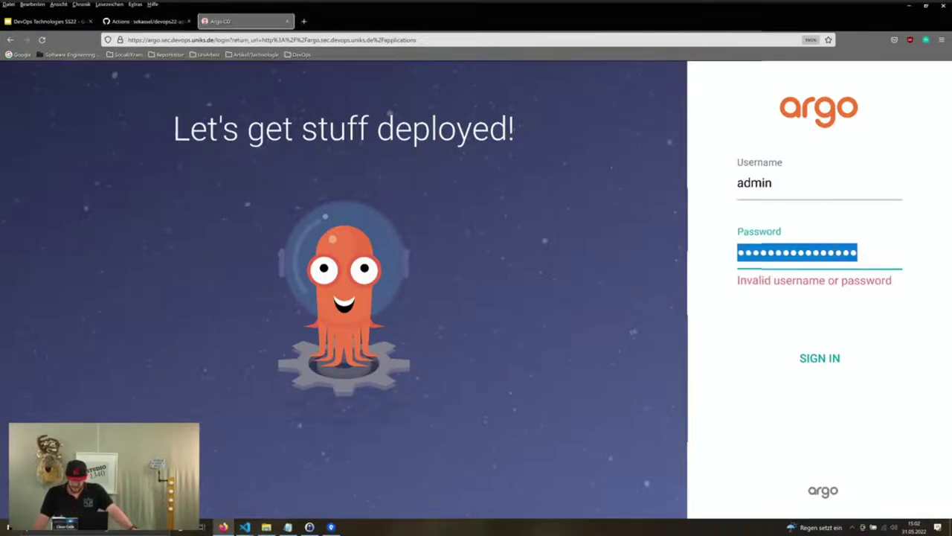
- In a new tab, copy the password from new-asgard's argocd-initial-admin-secret in Rancher
left_click(304, 21)
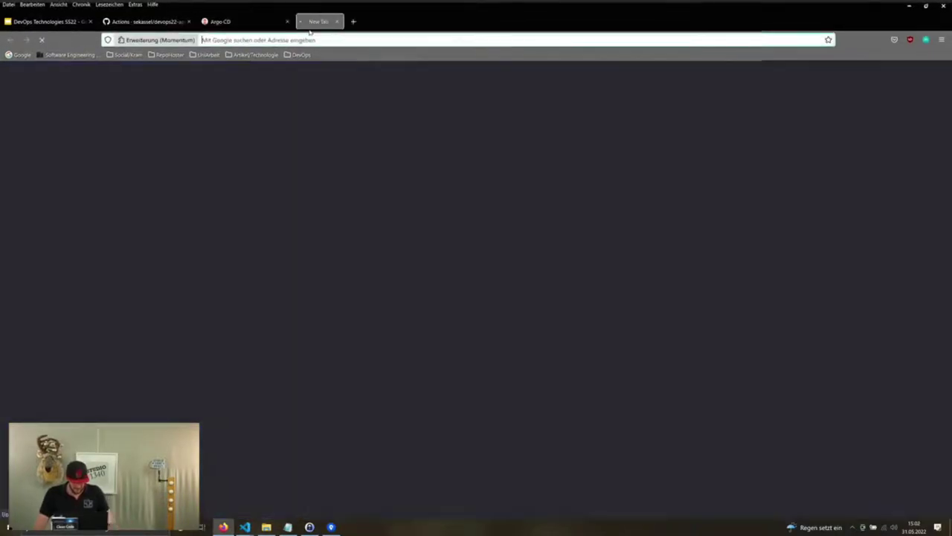
type("rancher.sec")
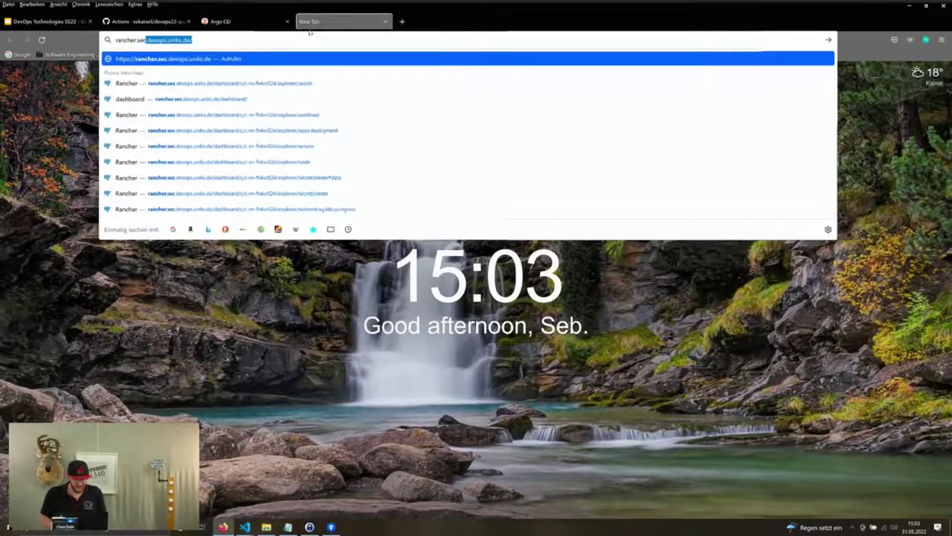
key("Return")
left_click_drag(323, 22, 224, 23)
scroll(476, 297, "down", 2)
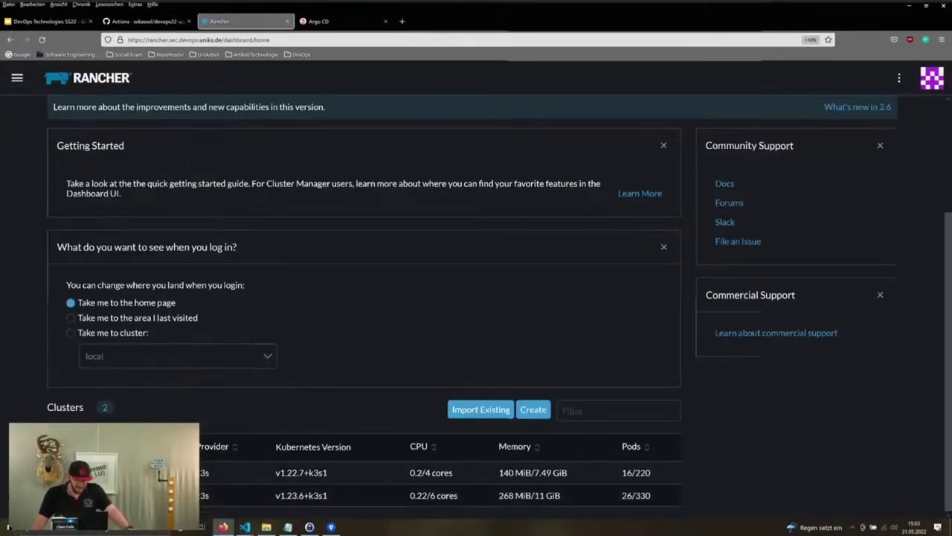
left_click(134, 495)
left_click(69, 244)
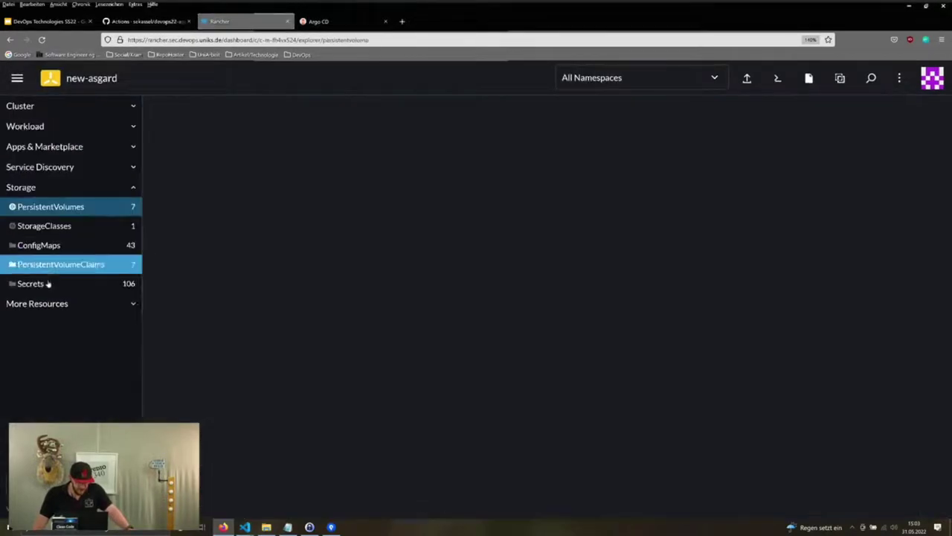
left_click(44, 283)
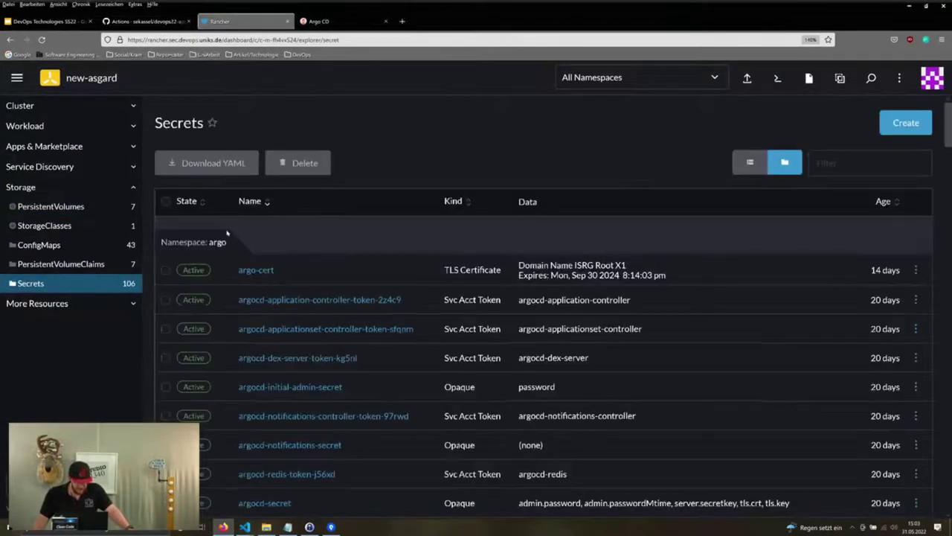
scroll(257, 171, "down", 3)
left_click(283, 199)
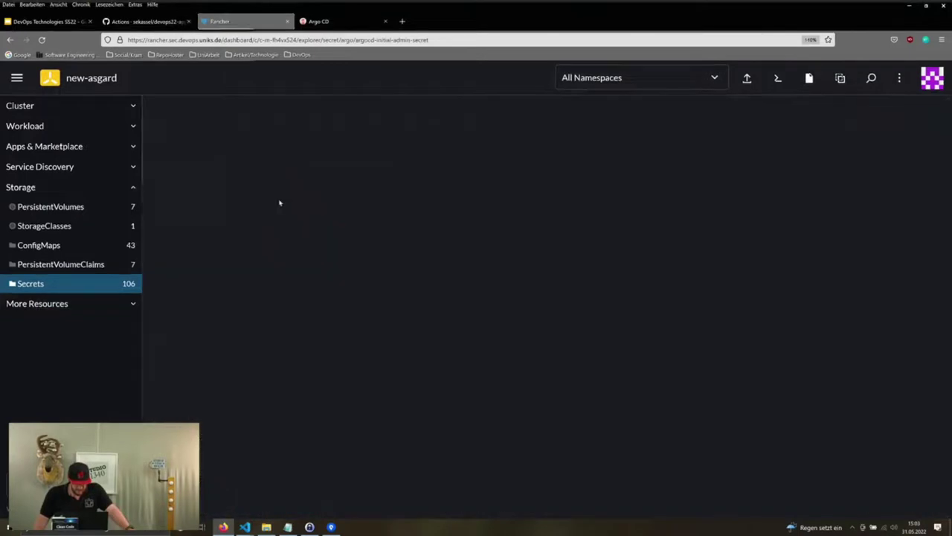
left_click(892, 226)
left_click(344, 22)
- Paste the copied initial admin password into Argo CD and sign in
left_click(793, 257)
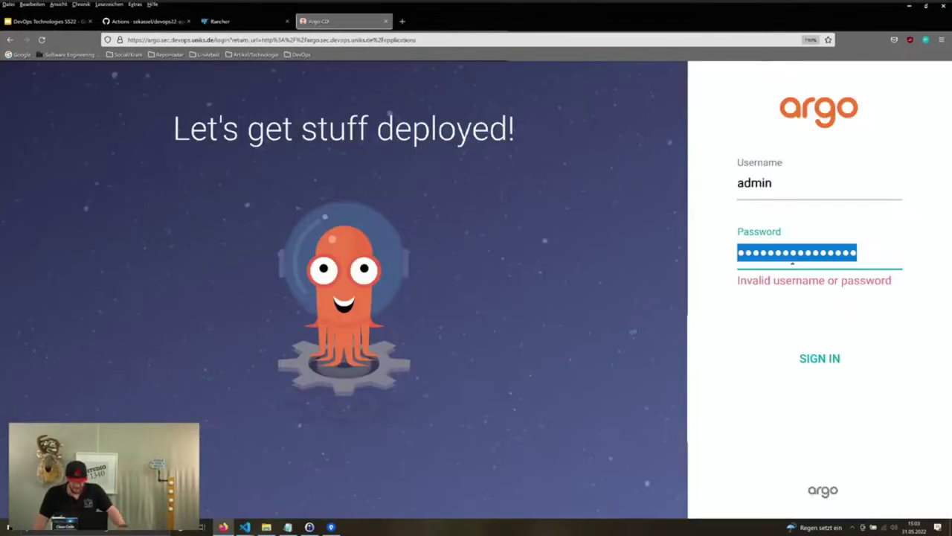
key("ctrl+v")
left_click(843, 360)
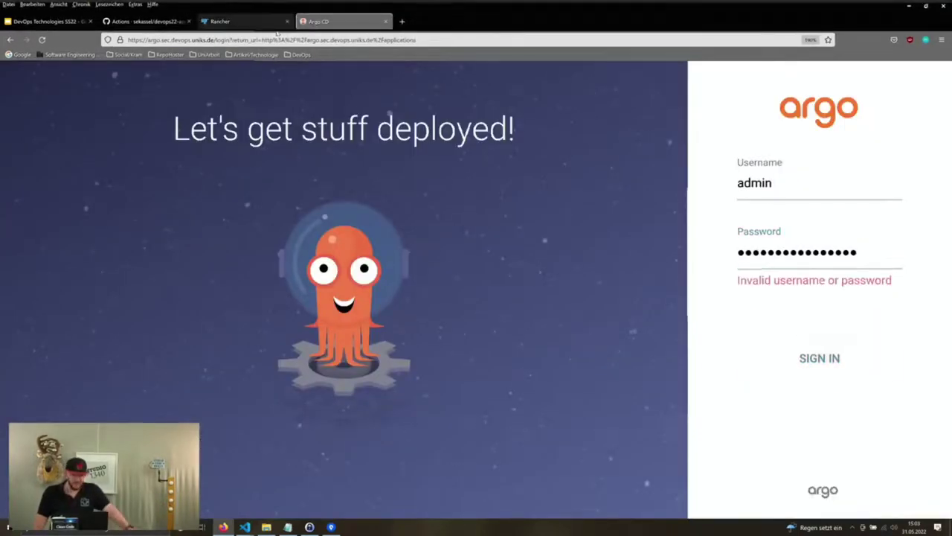
key("Return")
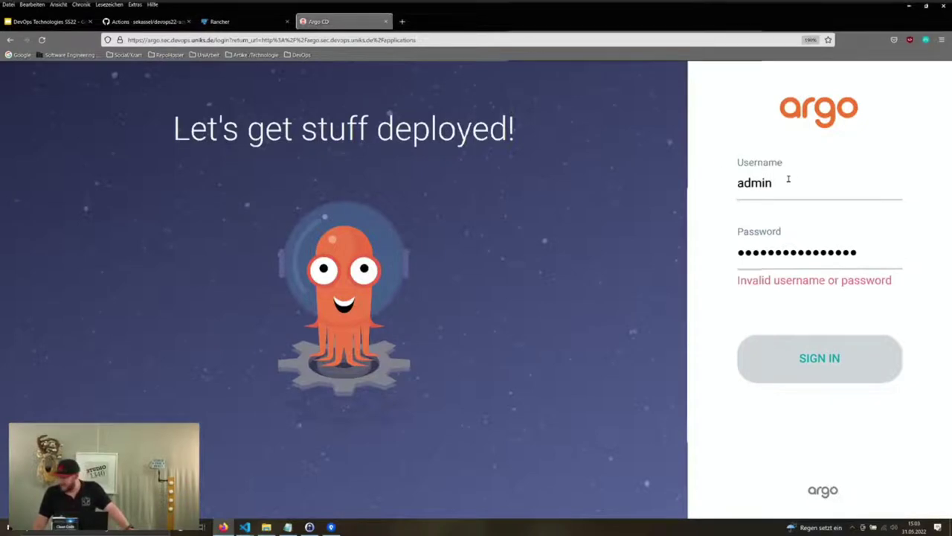
- Re-copy the argocd-initial-admin-secret password, paste it over the old one and retry signing in
left_click(250, 21)
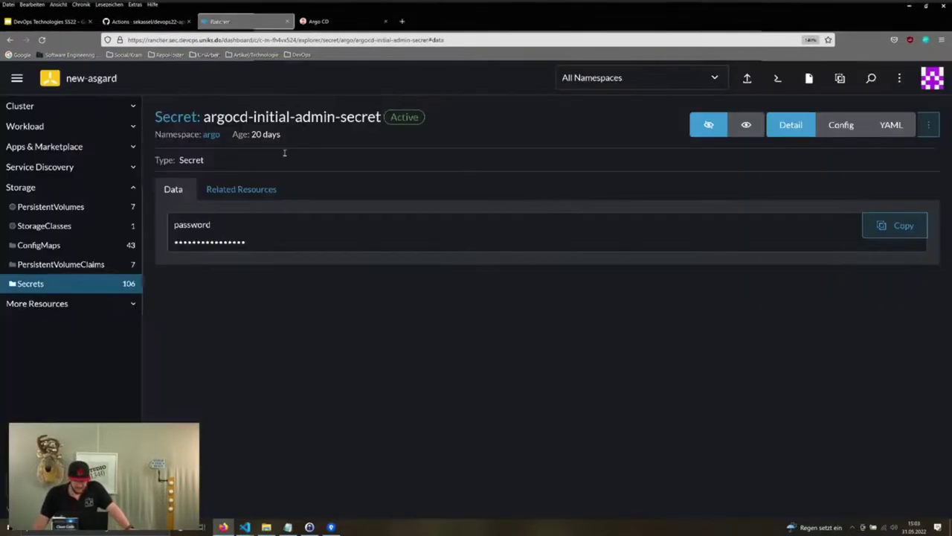
left_click(179, 117)
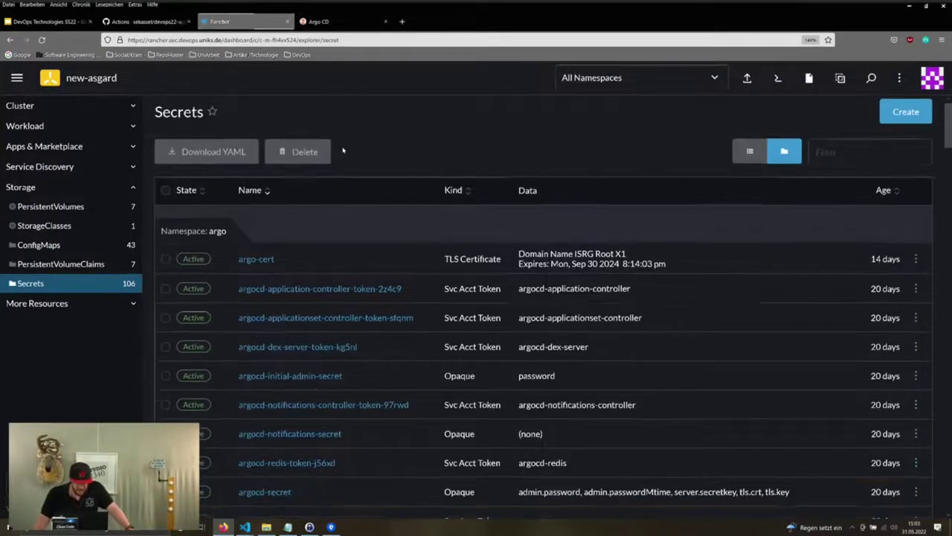
scroll(300, 302, "down", 3)
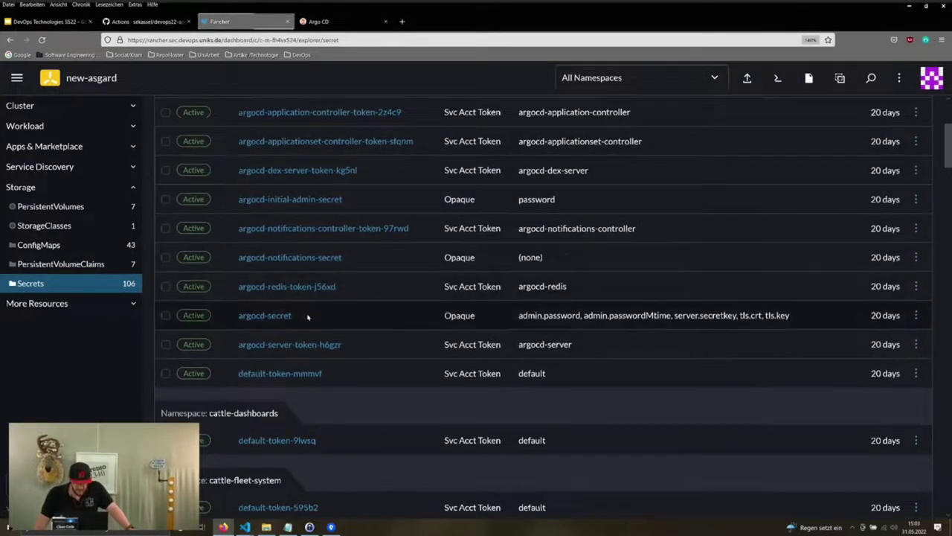
left_click(323, 206)
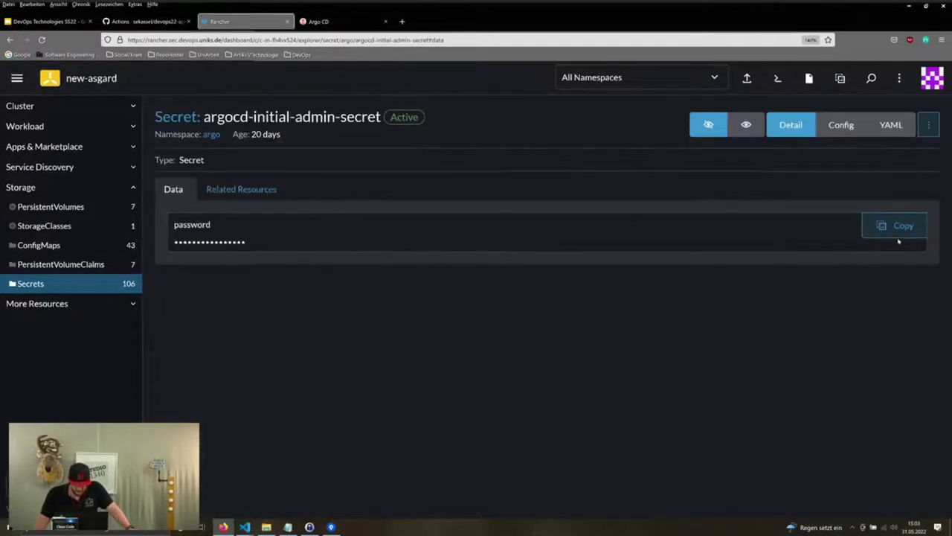
left_click(897, 226)
key("ctrl+Tab")
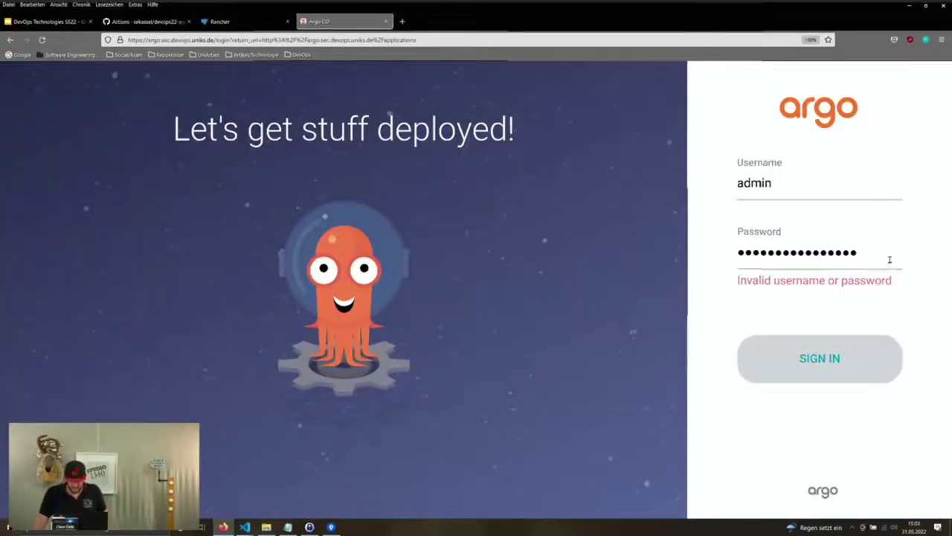
double_click(889, 259)
key("ctrl+v")
left_click(824, 361)
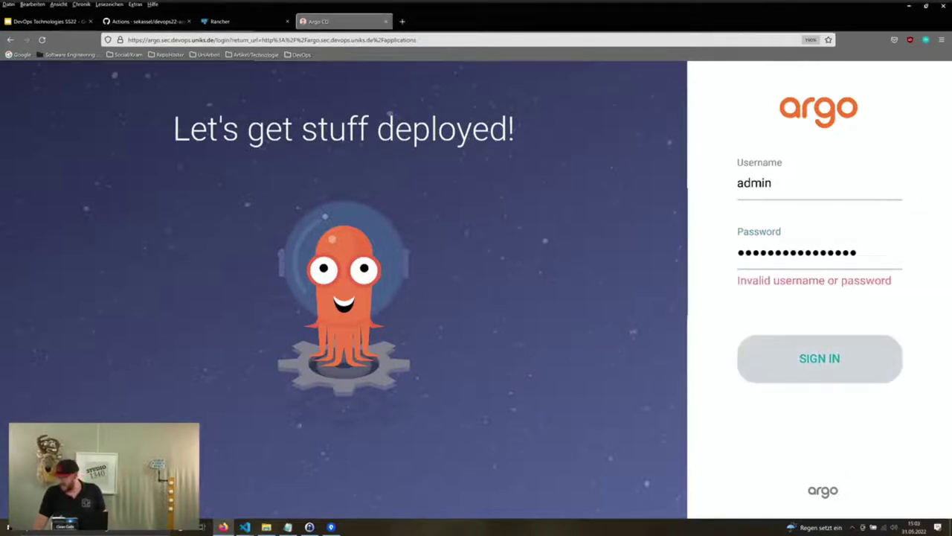
key("alt+Tab")
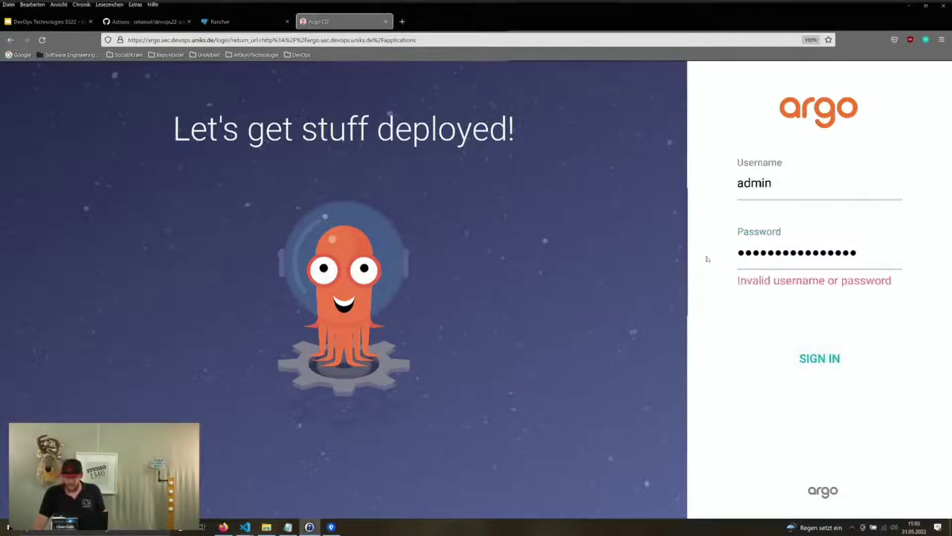
left_click(874, 248)
left_click(839, 350)
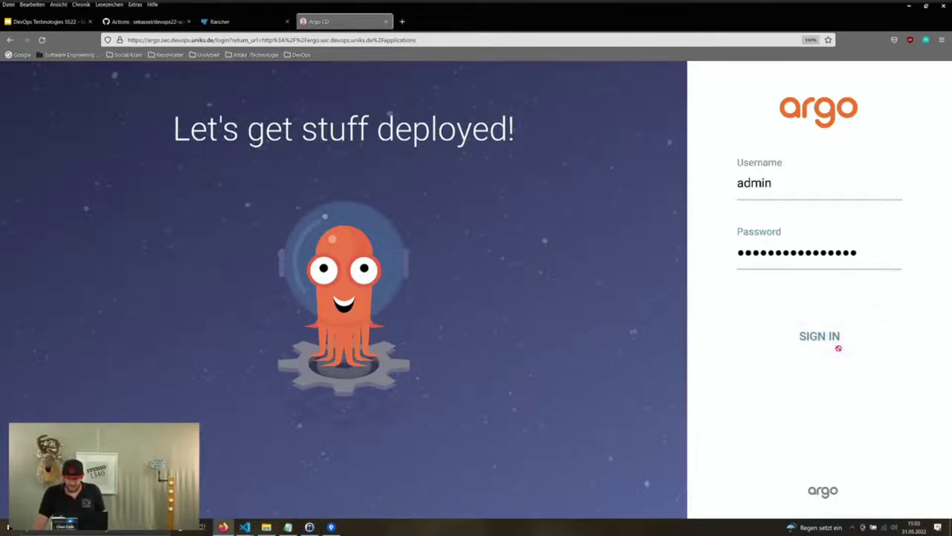
- Redeploy the argocd-server workload from Rancher's Workload list
left_click(221, 22)
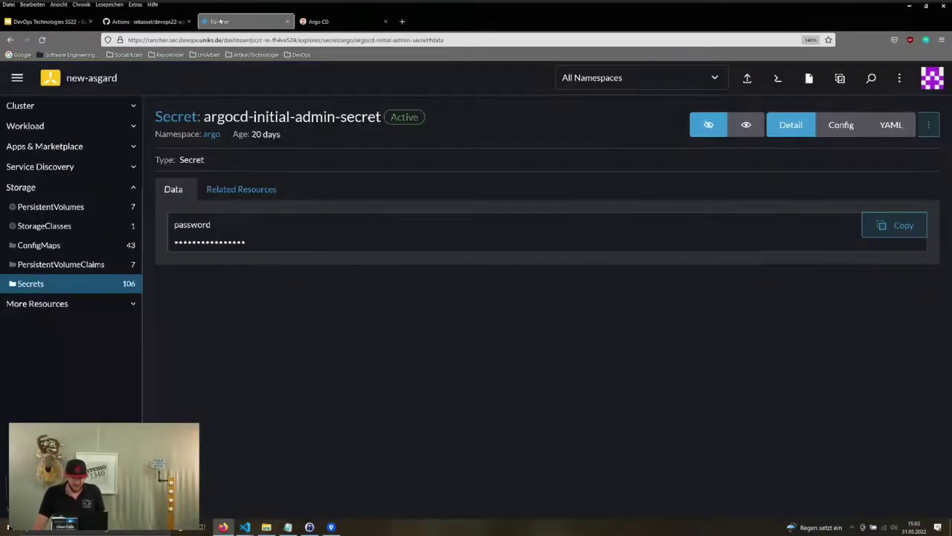
left_click(25, 126)
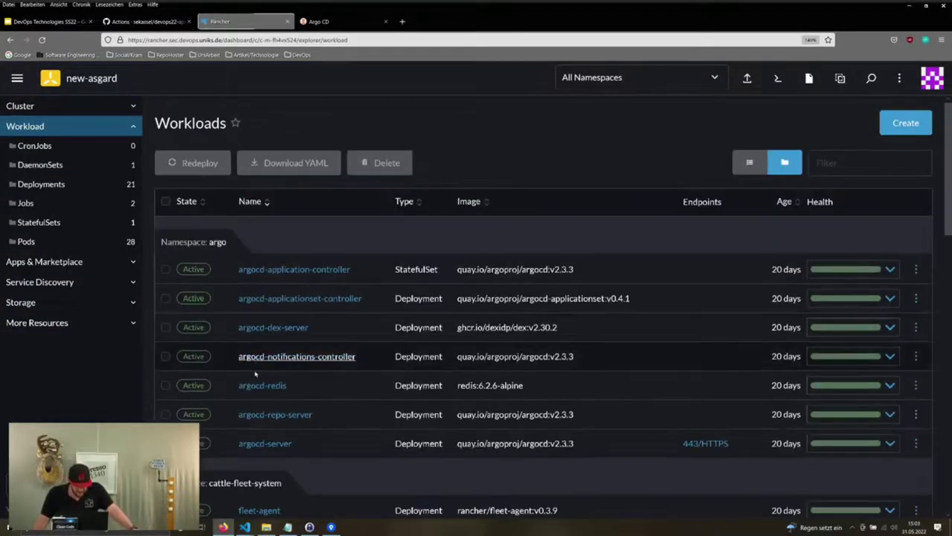
left_click(915, 443)
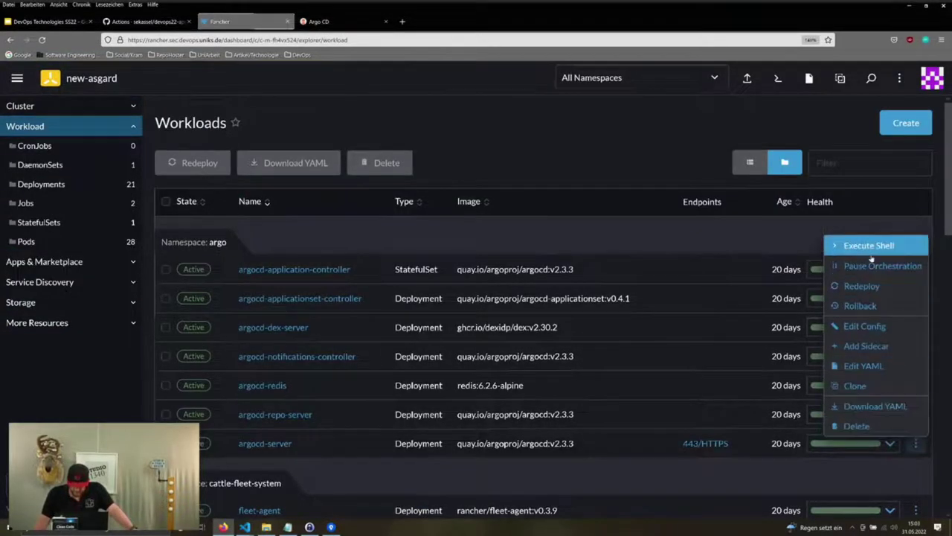
left_click(863, 286)
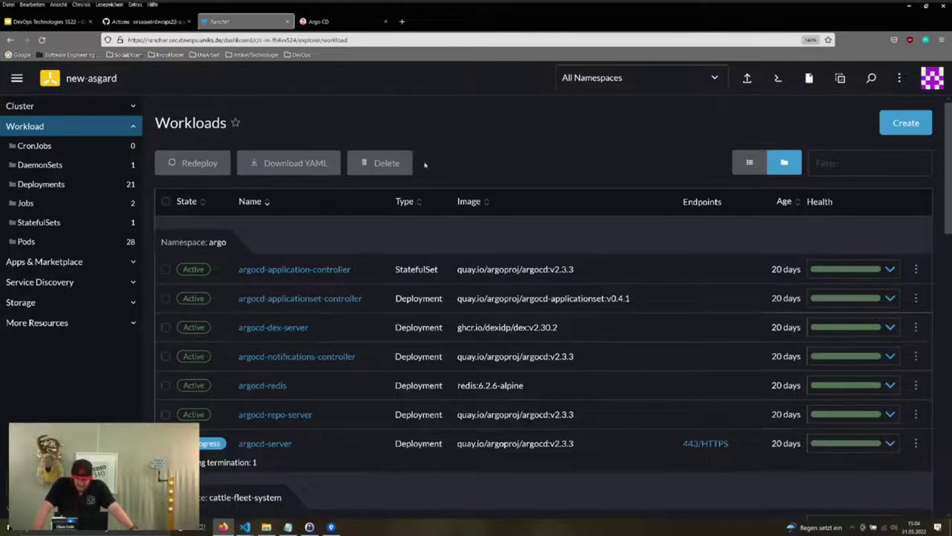
- Check the second argocd-server pod's logs for failed admin logins, then return to Argo CD
left_click(265, 445)
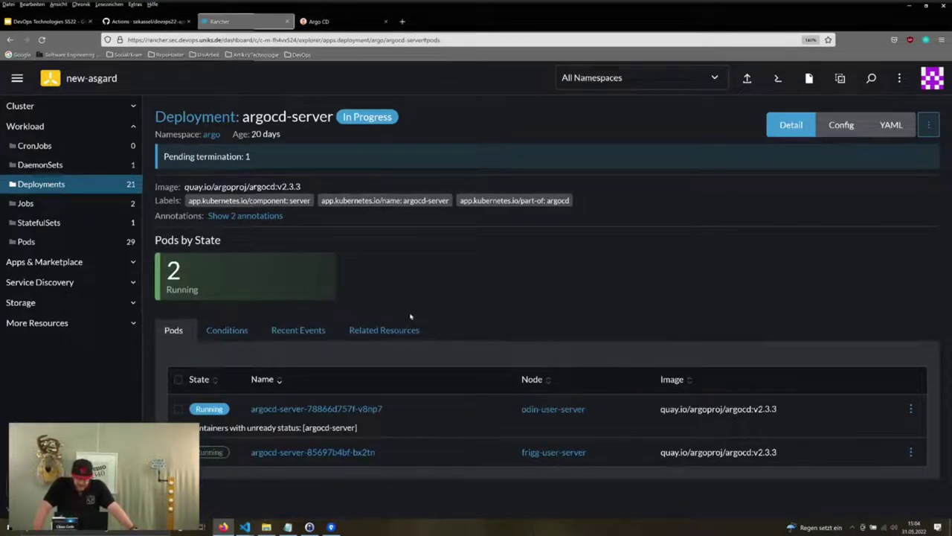
left_click(911, 452)
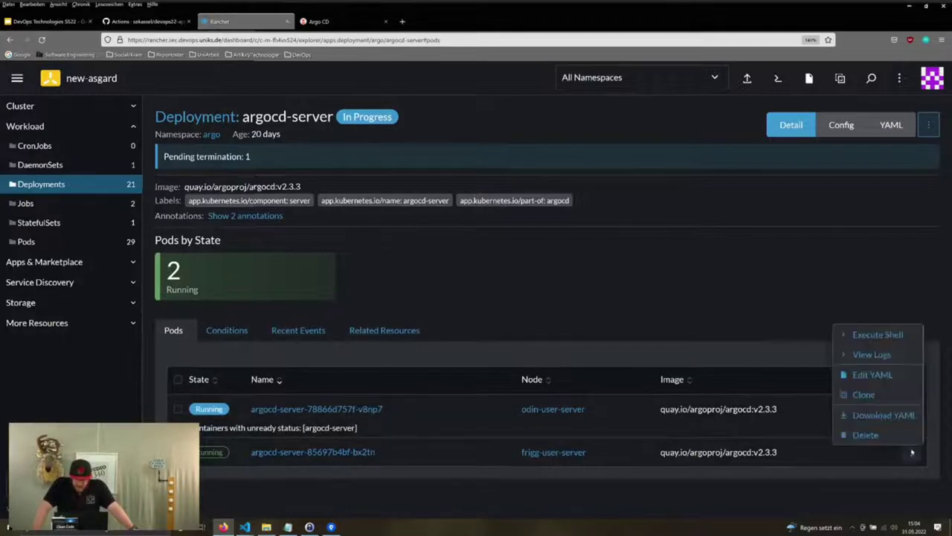
left_click(907, 360)
scroll(740, 319, "down", 3)
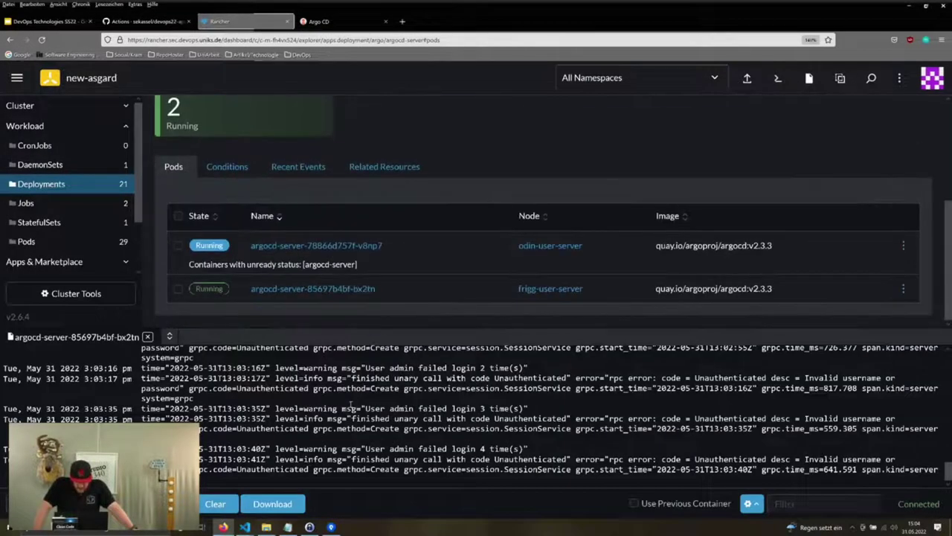
left_click(147, 337)
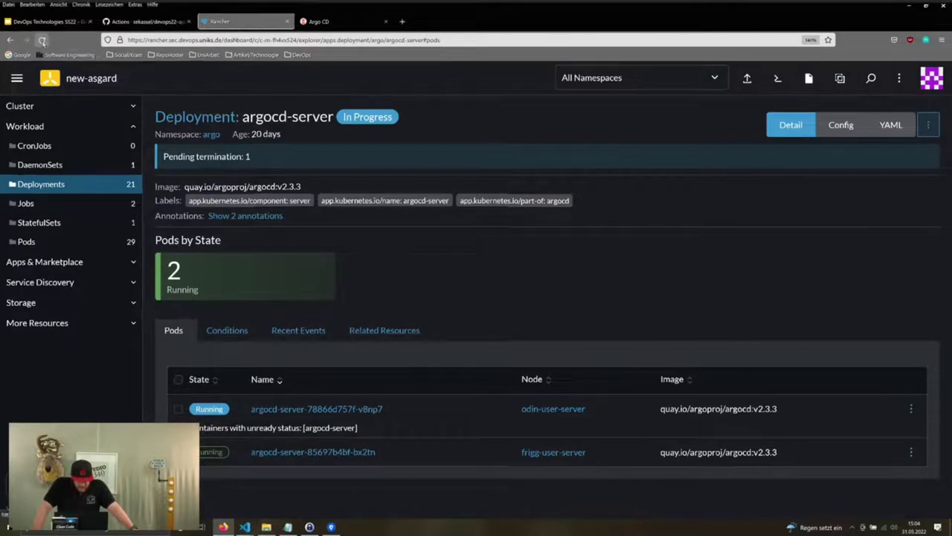
left_click(42, 39)
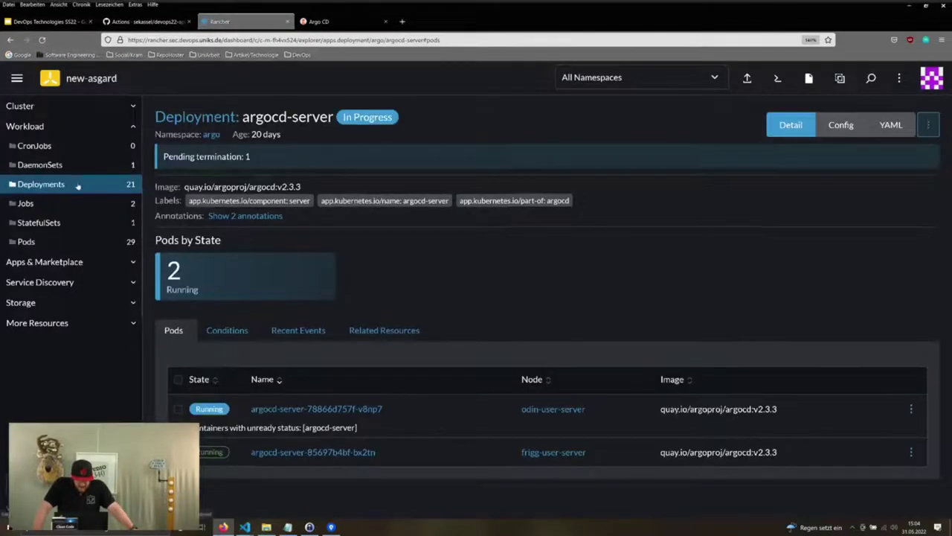
left_click(78, 186)
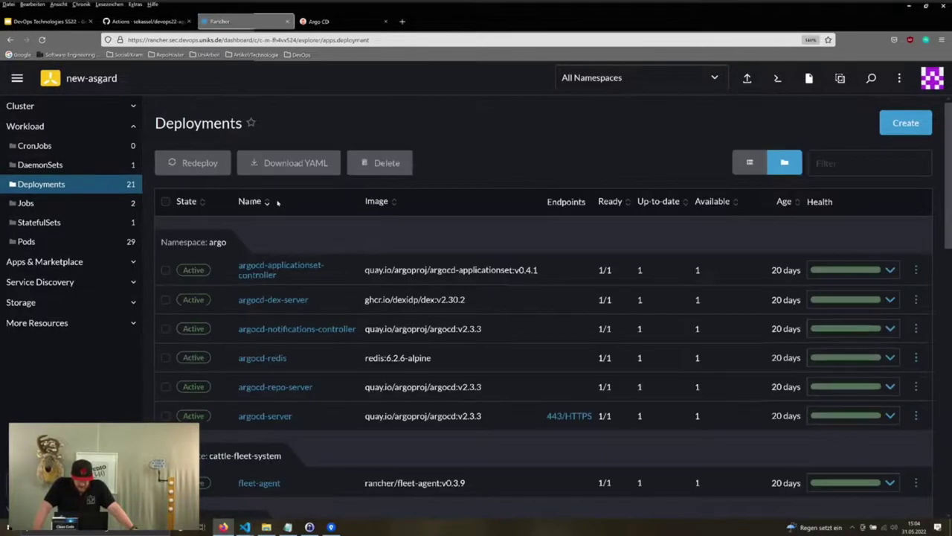
left_click(328, 22)
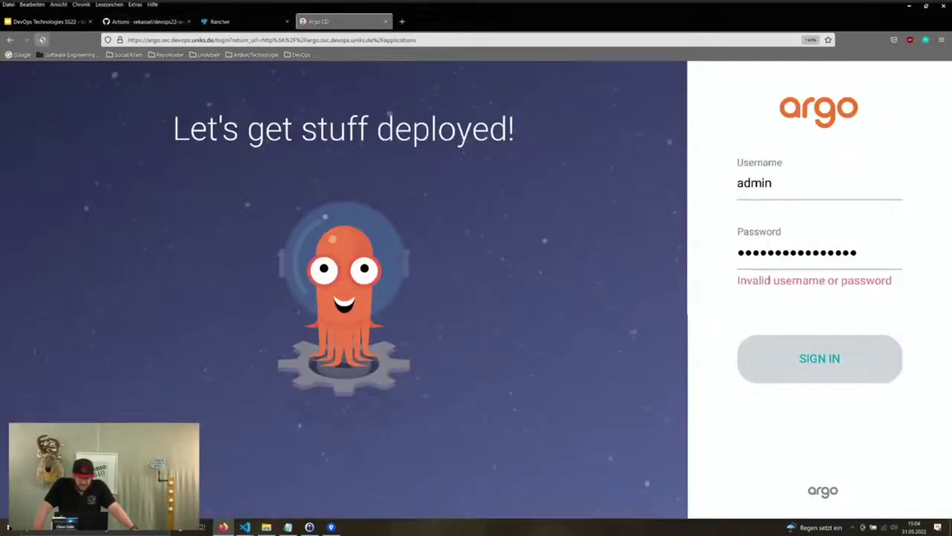
- Retry the Argo CD login as admin with a typed password after a reload, then return to Rancher
left_click(42, 39)
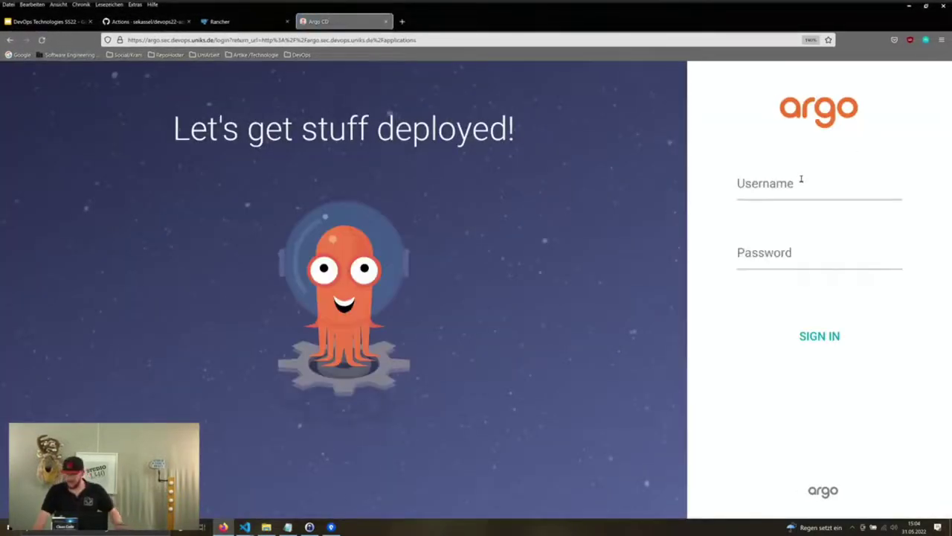
left_click(799, 181)
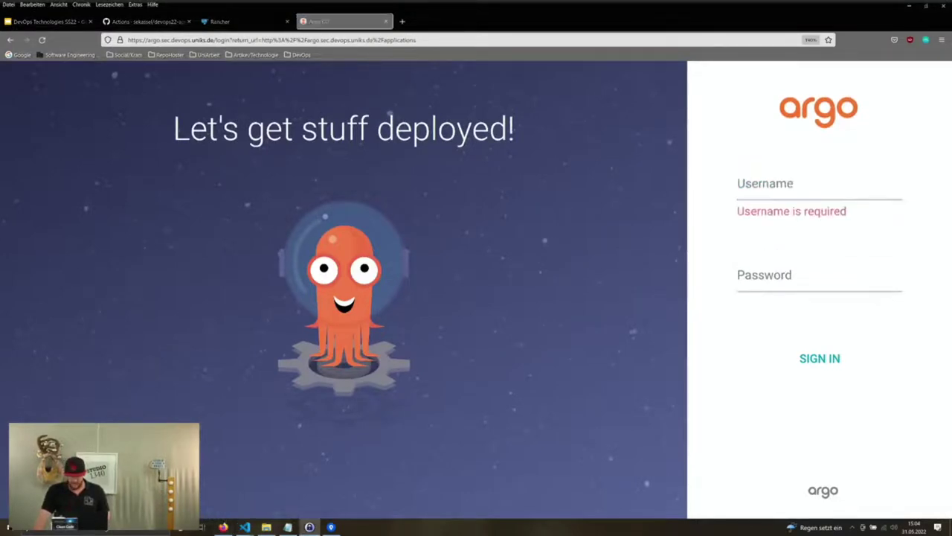
type("admin")
key("Tab")
type("****************")
key("Return")
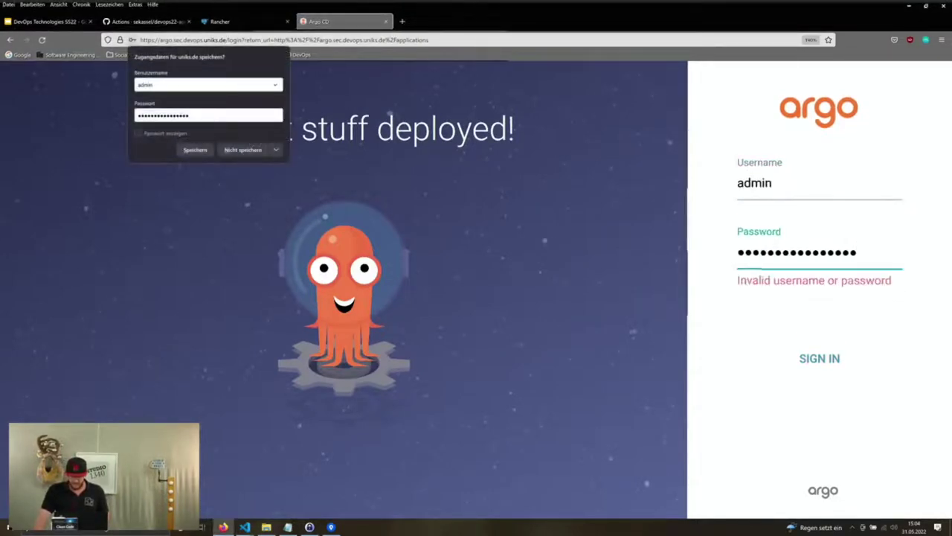
left_click(243, 149)
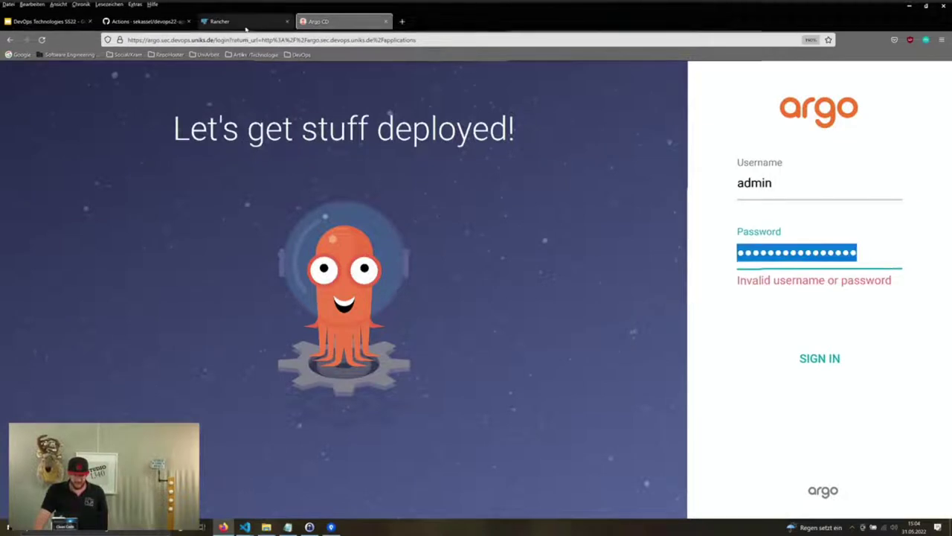
left_click(236, 21)
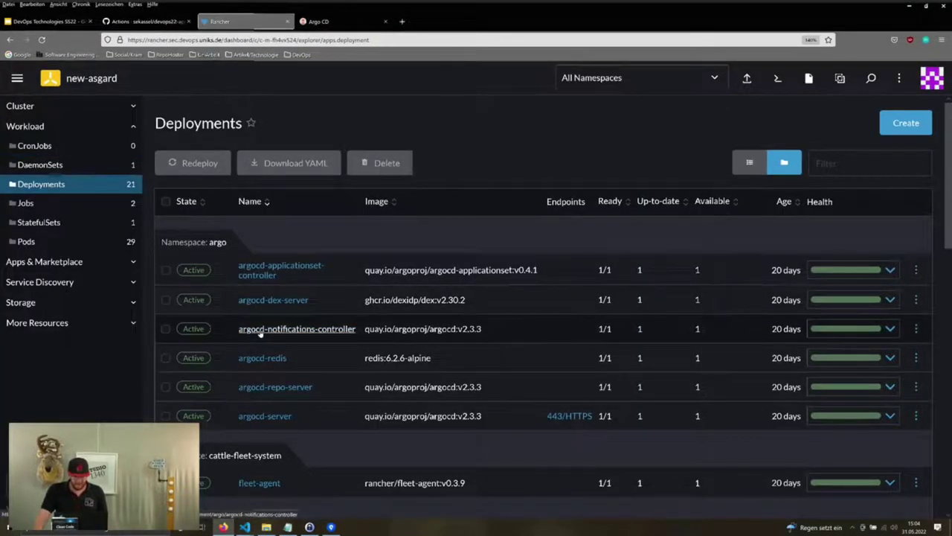
- Find argocd-initial-admin-secret under Storage > Secrets and copy its password value
left_click(74, 302)
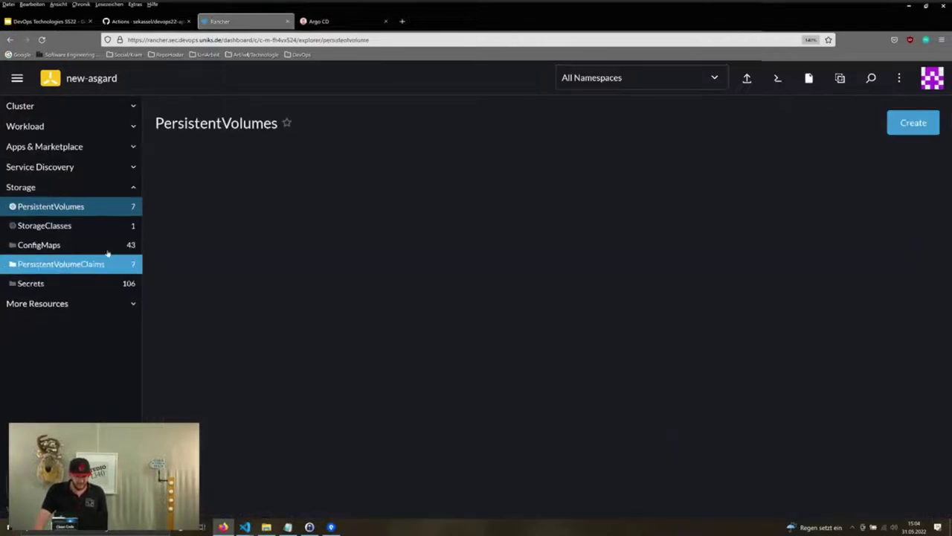
left_click(99, 170)
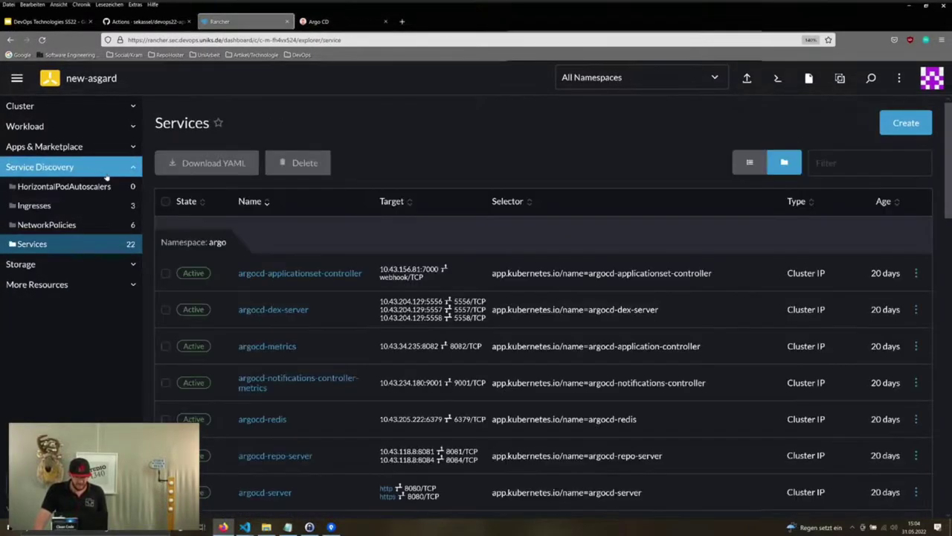
scroll(290, 216, "down", 4)
left_click(64, 266)
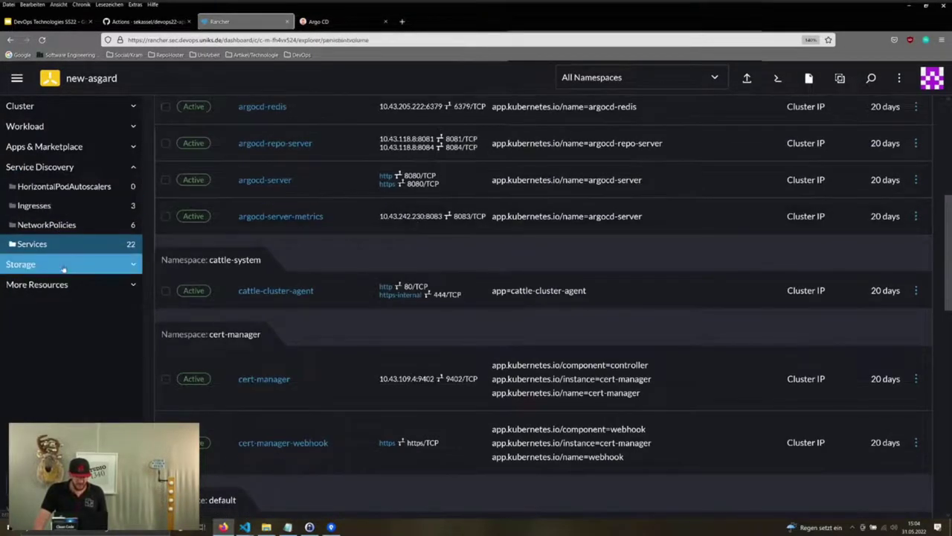
left_click(60, 282)
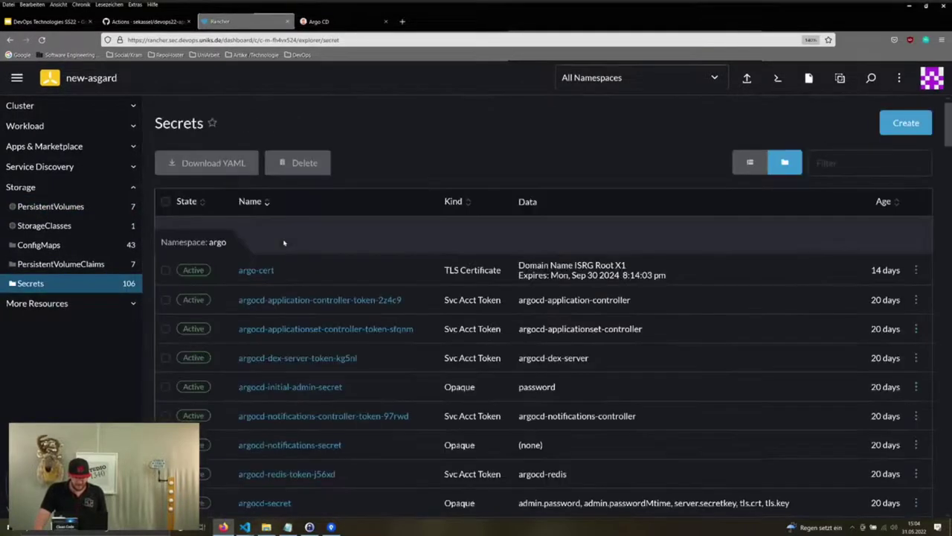
scroll(283, 242, "down", 2)
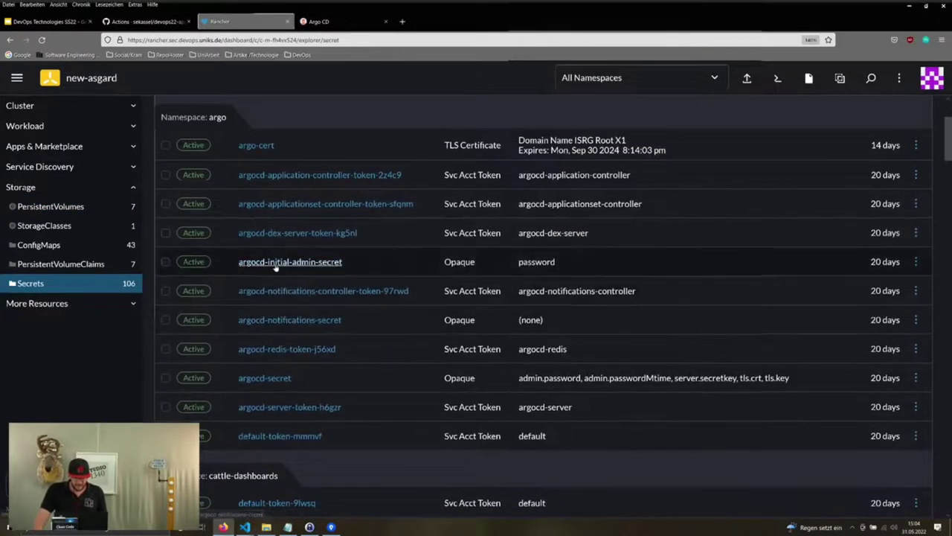
left_click(275, 261)
left_click(924, 221)
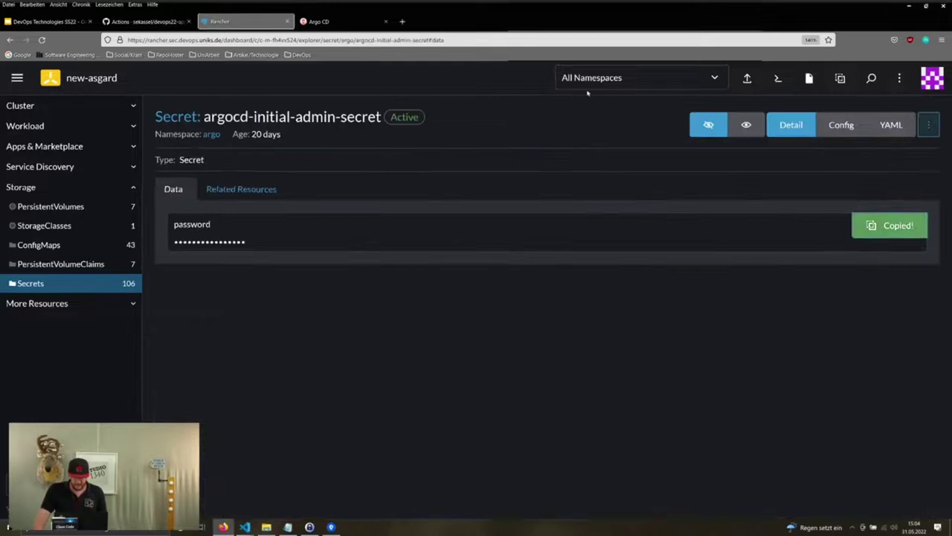
- Try the copied initial admin password at the Argo CD sign-in, then return to Rancher
left_click(332, 25)
key("ctrl+v")
left_click(808, 344)
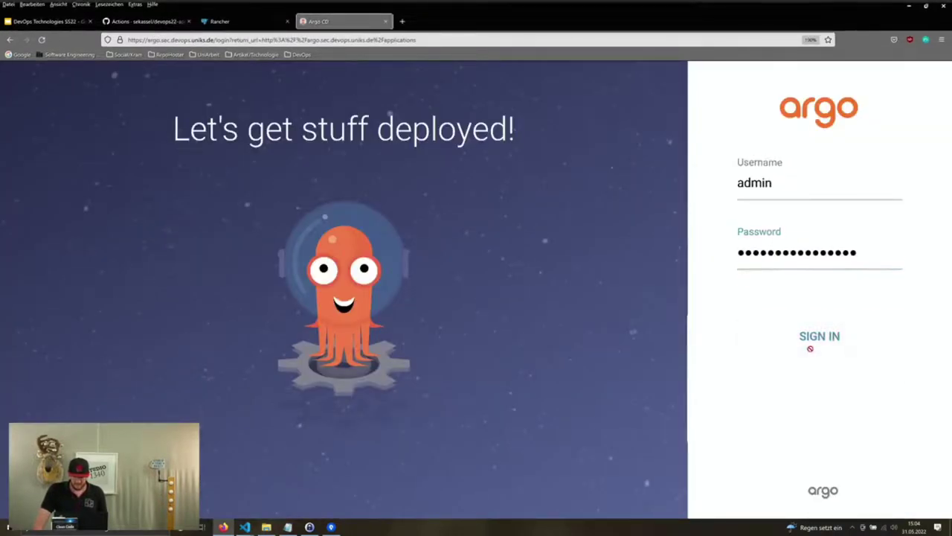
left_click(217, 21)
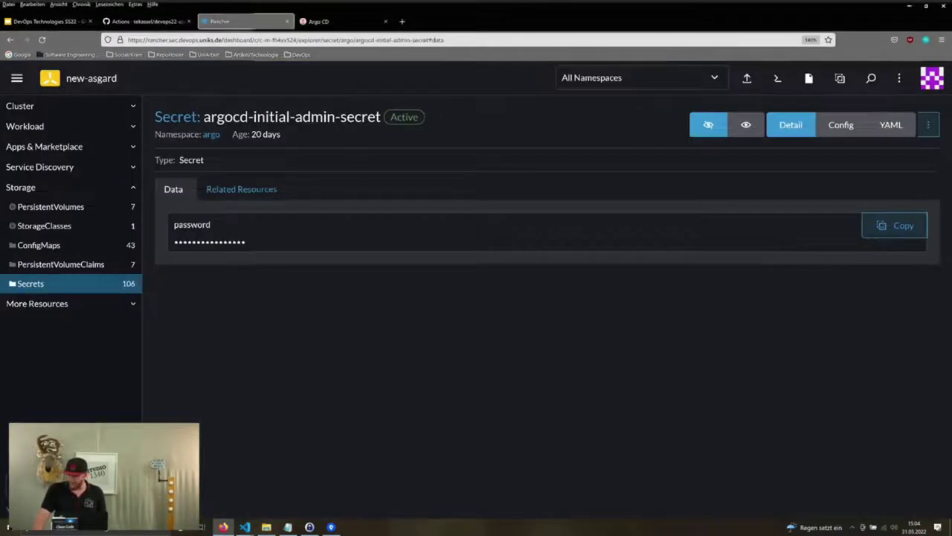
key("alt+Tab")
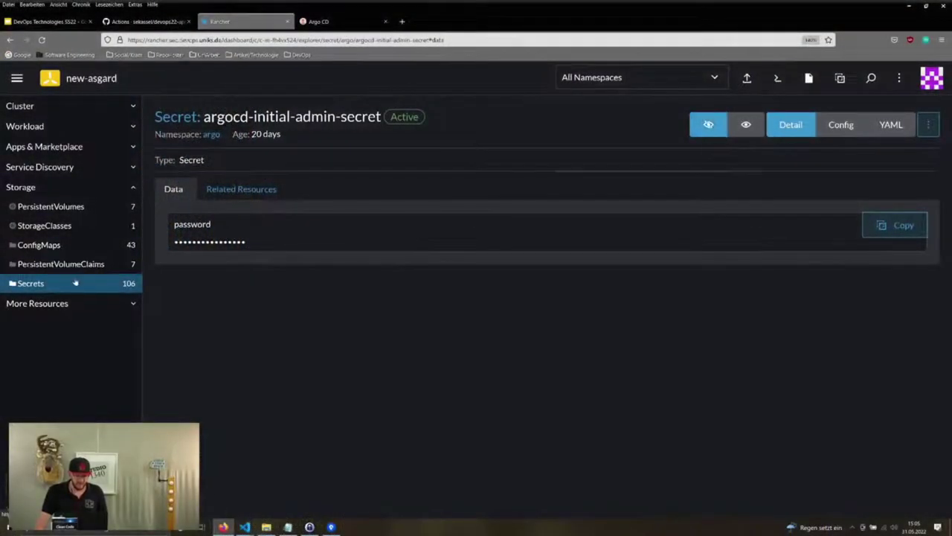
- Open argocd-secret in the Secrets list and copy its admin.password value
left_click(30, 283)
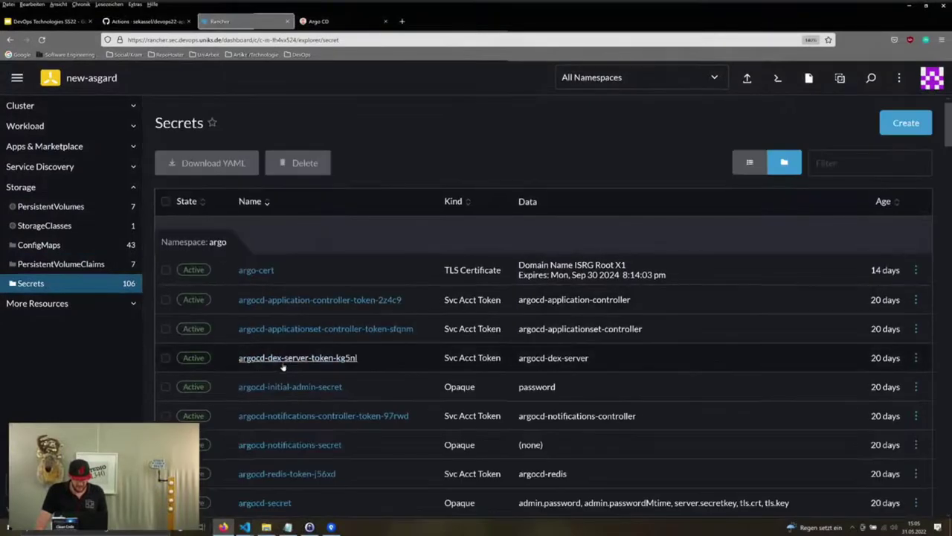
scroll(245, 313, "down", 2)
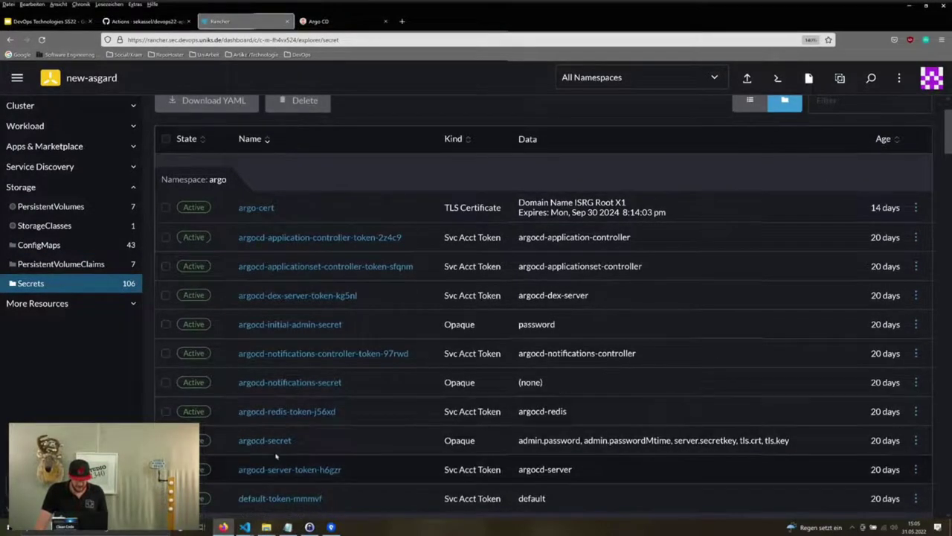
scroll(279, 382, "down", 2)
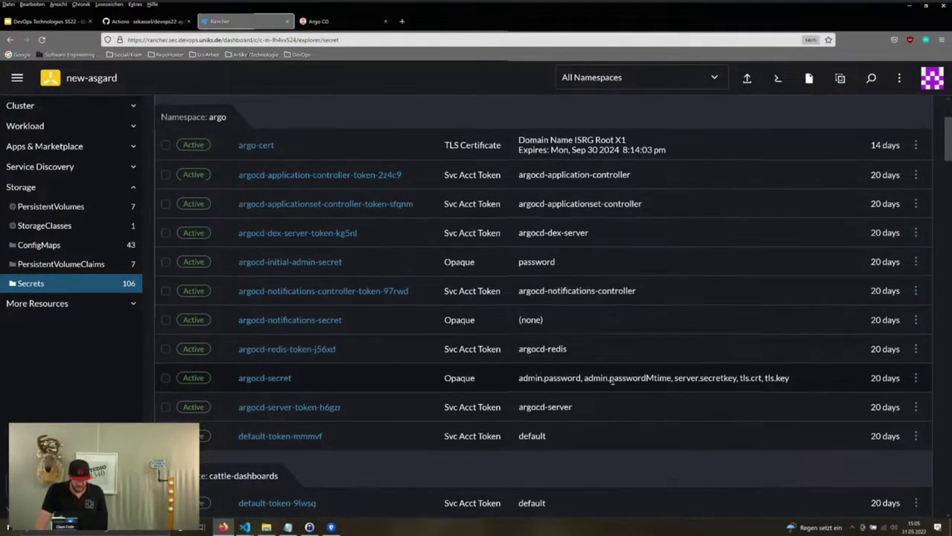
left_click(265, 378)
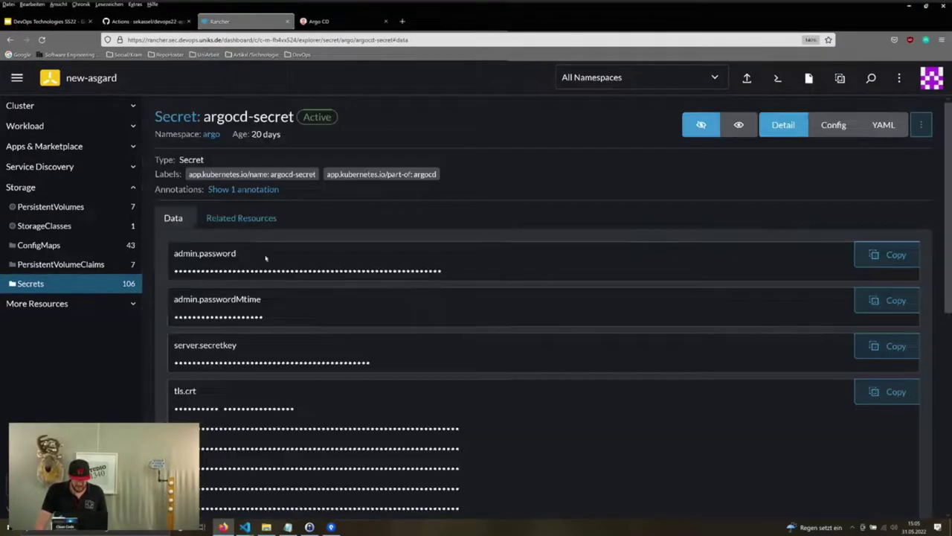
left_click(885, 255)
- Replace the Argo CD password field with the copied admin.password and sign in
key("ctrl+Tab")
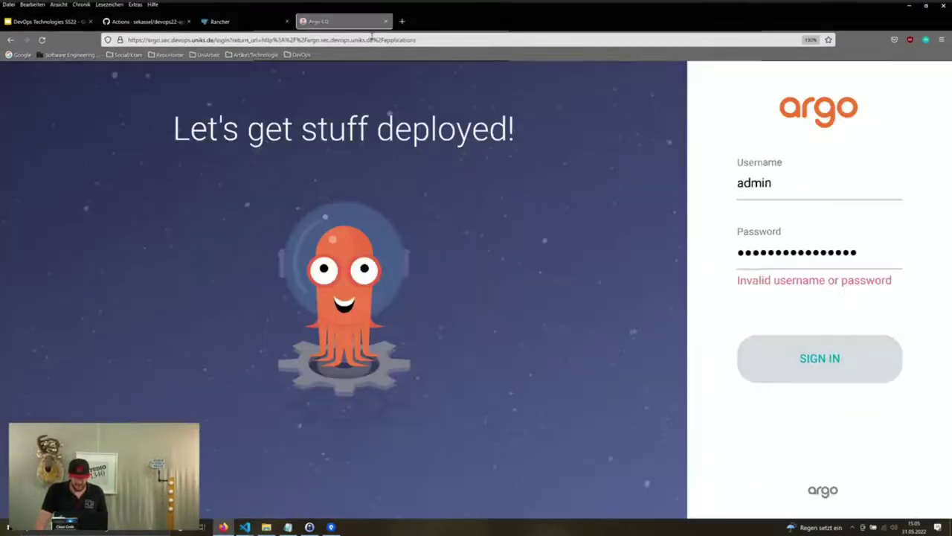
left_click(865, 251)
key("ctrl+a")
key("ctrl+v")
left_click(833, 349)
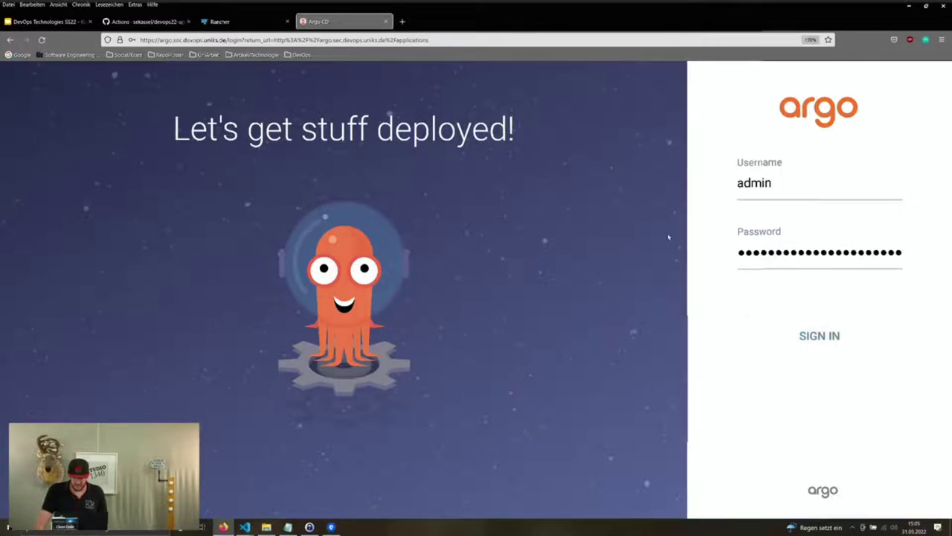
- Check the rejected login, then go back to Rancher's Secrets list
left_click(226, 21)
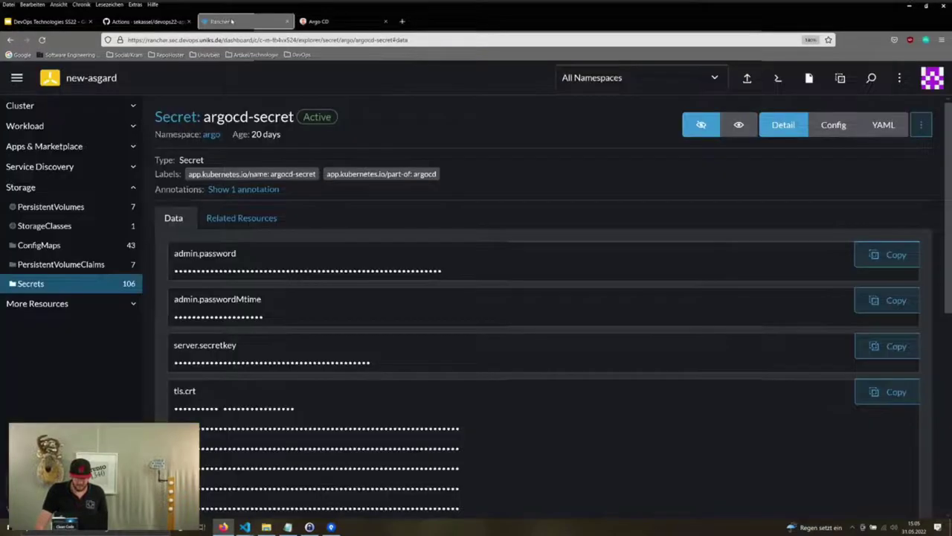
scroll(363, 151, "down", 3)
scroll(363, 151, "up", 3)
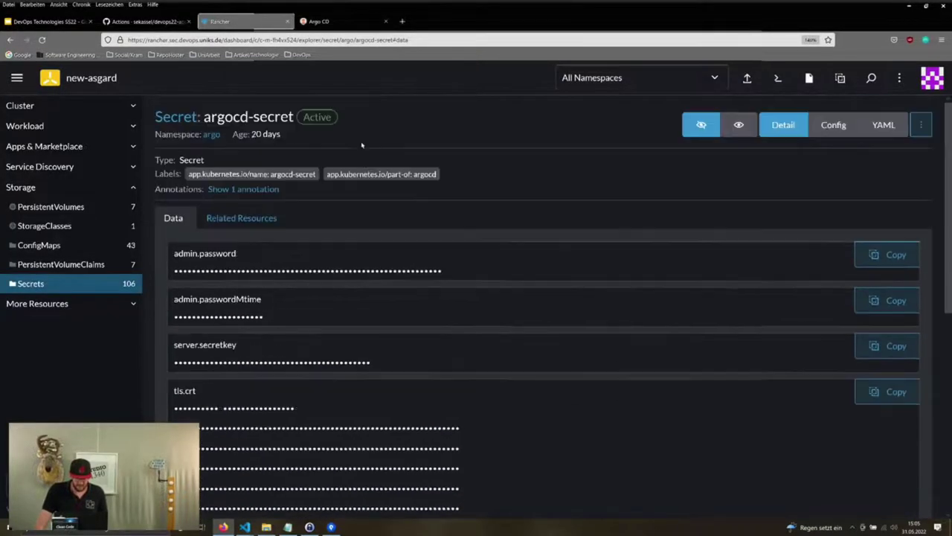
left_click(323, 18)
left_click(223, 21)
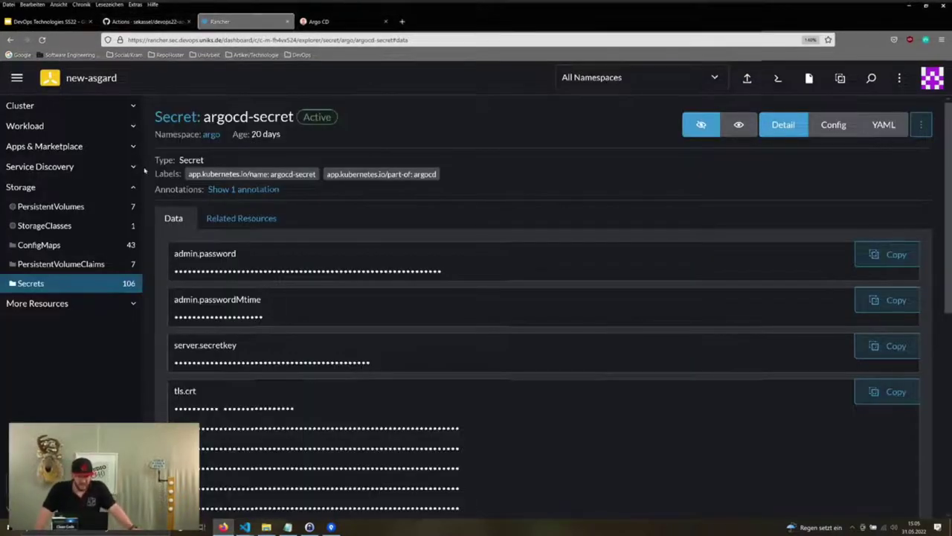
left_click(96, 284)
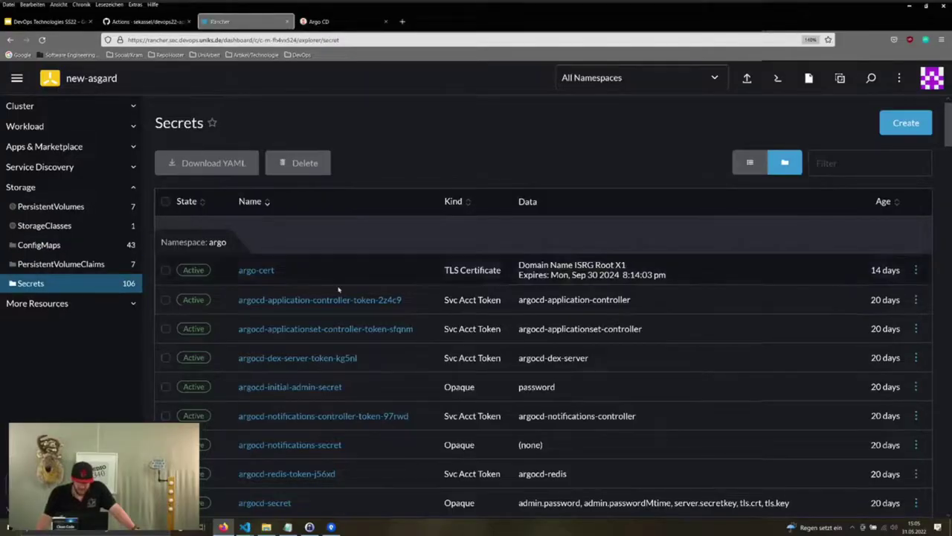
- Inspect argocd-initial-admin-secret's actions menu and Related Resources tab
scroll(283, 383, "down", 3)
left_click(265, 378)
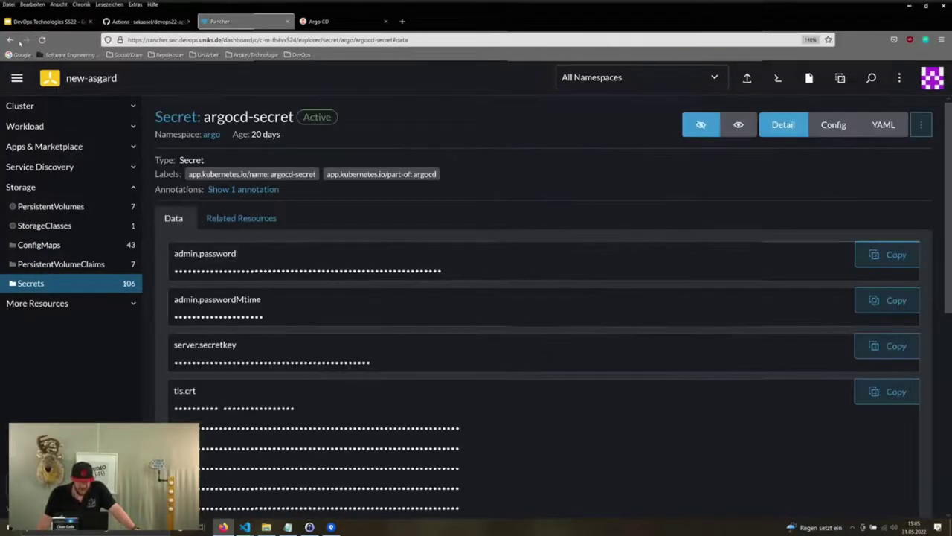
left_click(12, 40)
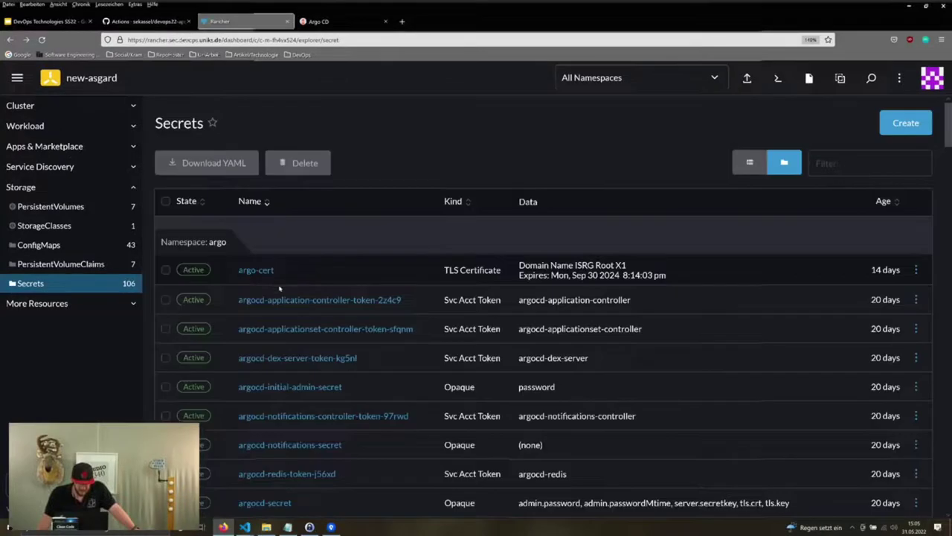
scroll(284, 266, "down", 2)
left_click(285, 262)
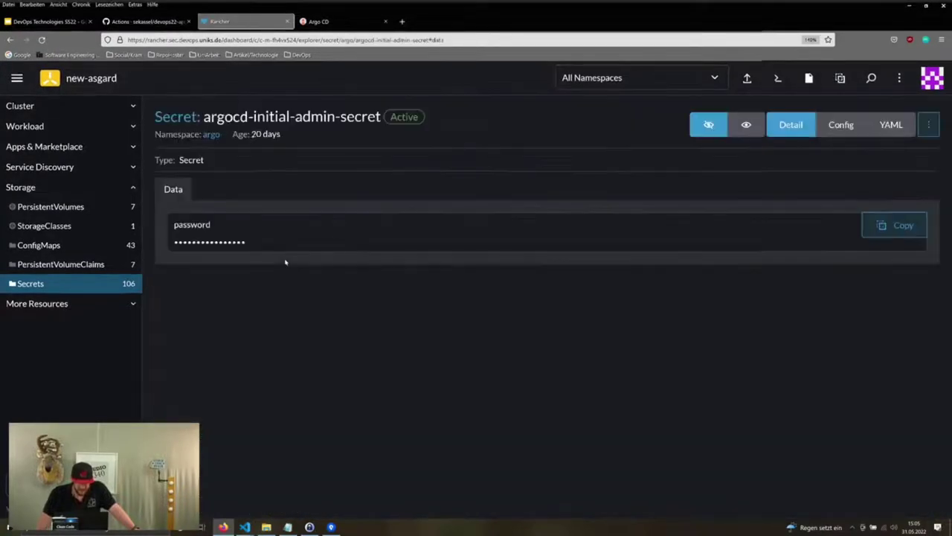
left_click(930, 125)
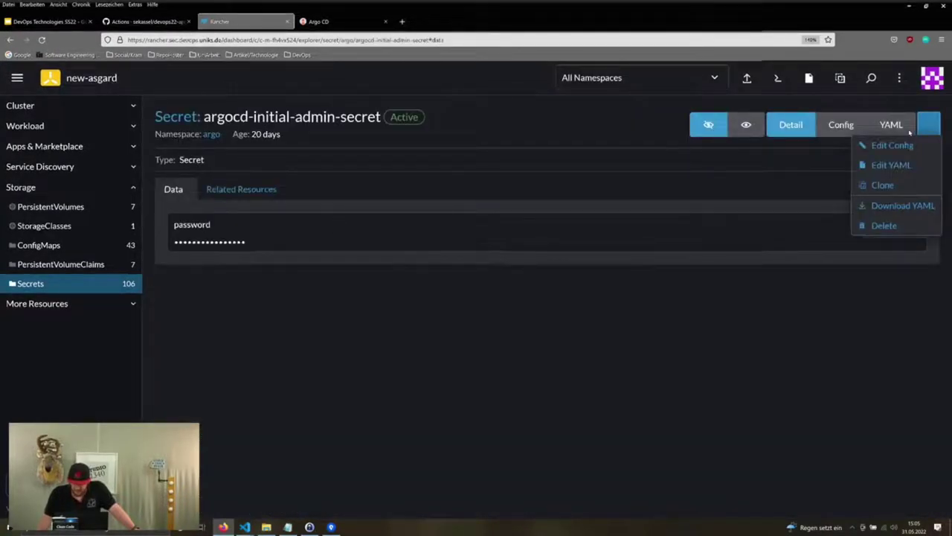
left_click(669, 145)
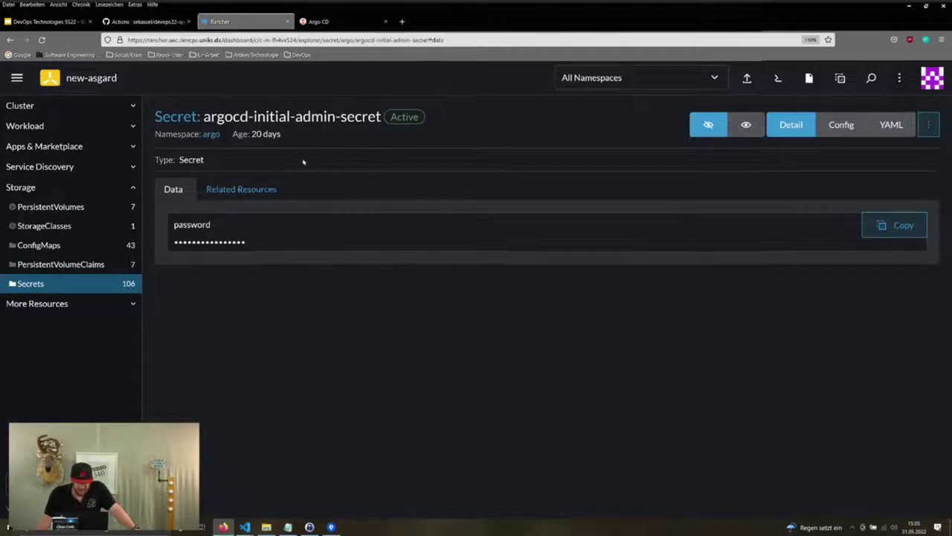
left_click(223, 189)
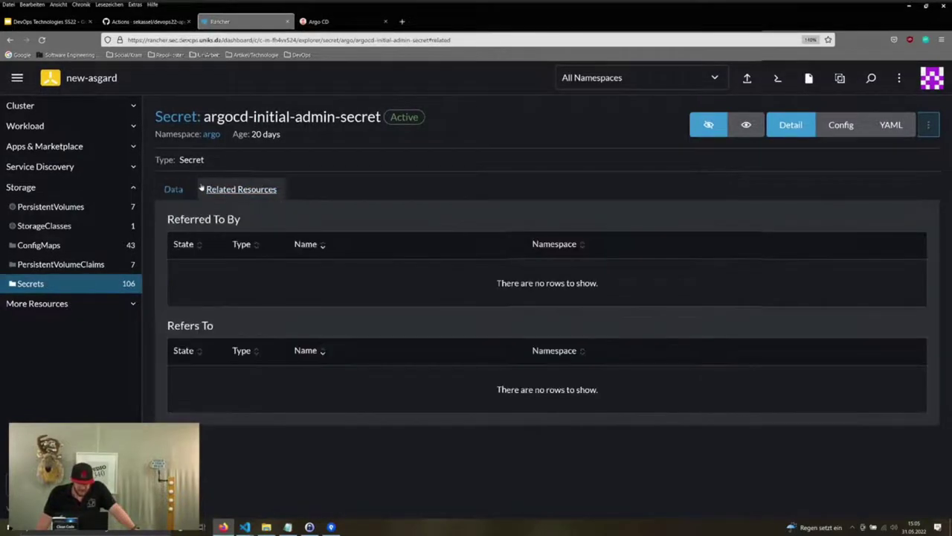
left_click(174, 190)
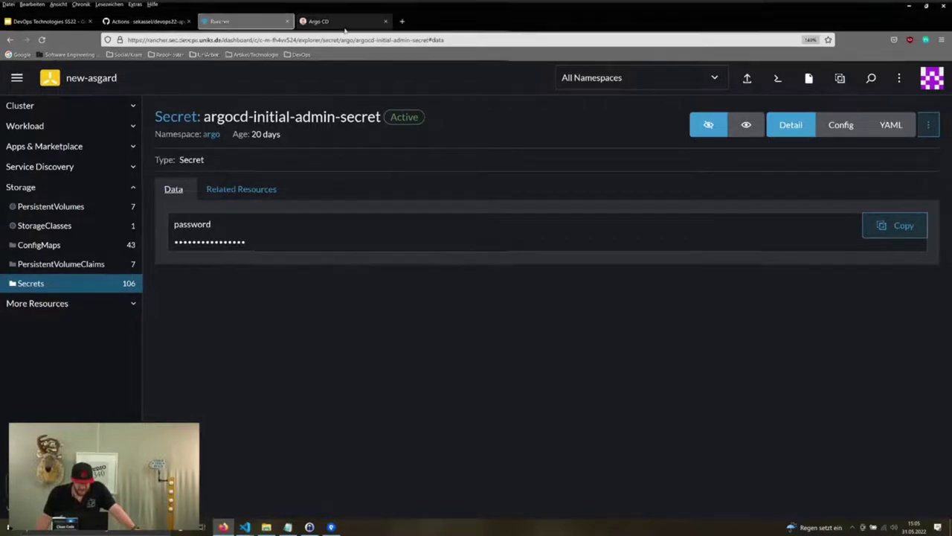
- Check the Argo CD login page, then open Rancher's Apps & Marketplace charts
left_click(371, 21)
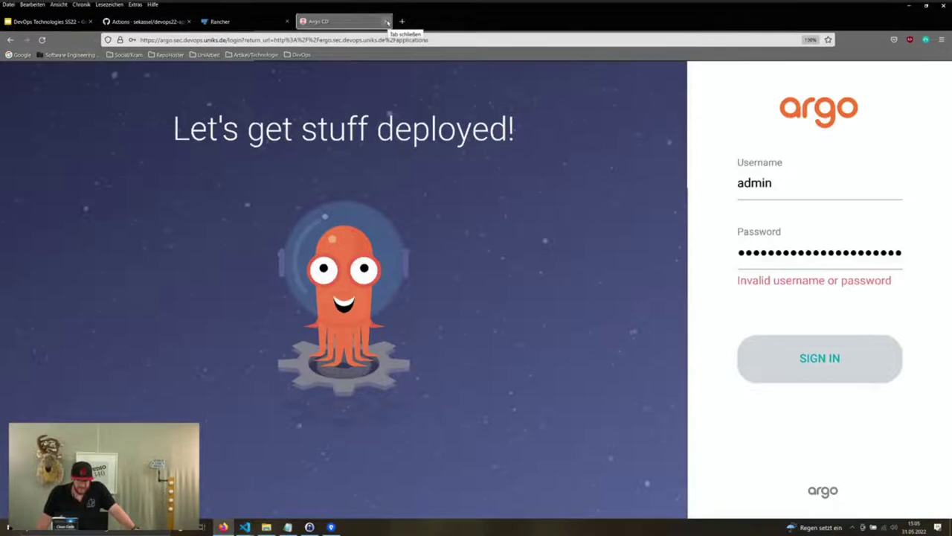
left_click(261, 21)
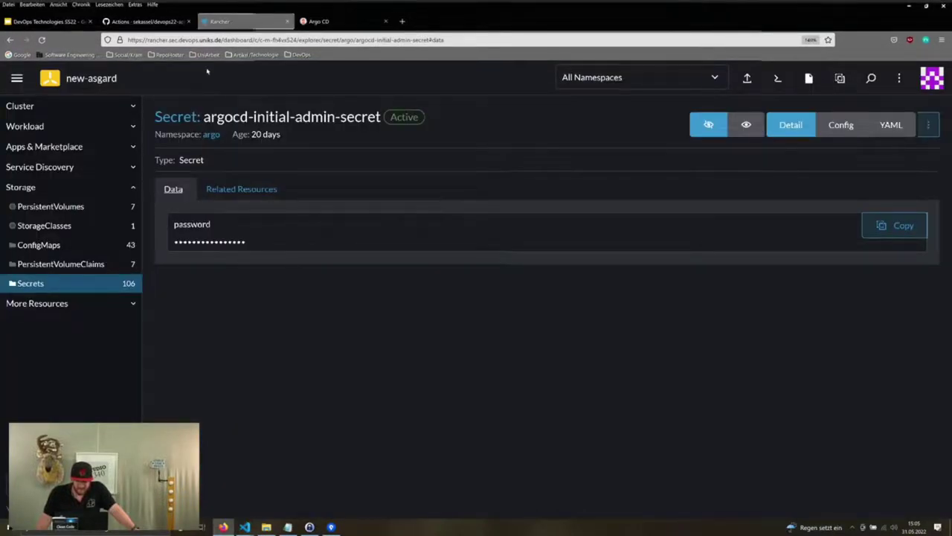
left_click(101, 154)
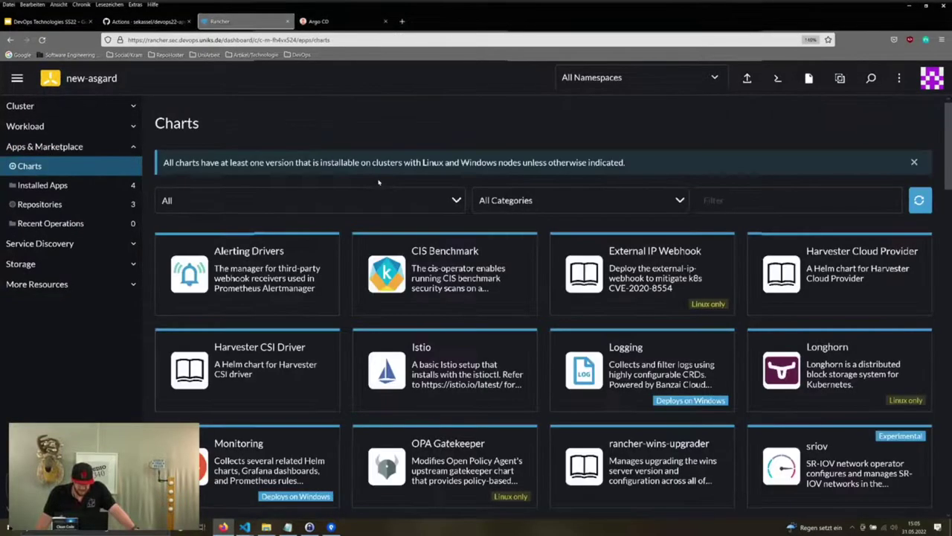
- Redeploy the argocd-application-controller StatefulSet from Workload > StatefulSets, then go to the Argo CD tab
scroll(153, 141, "down", 1)
left_click(89, 191)
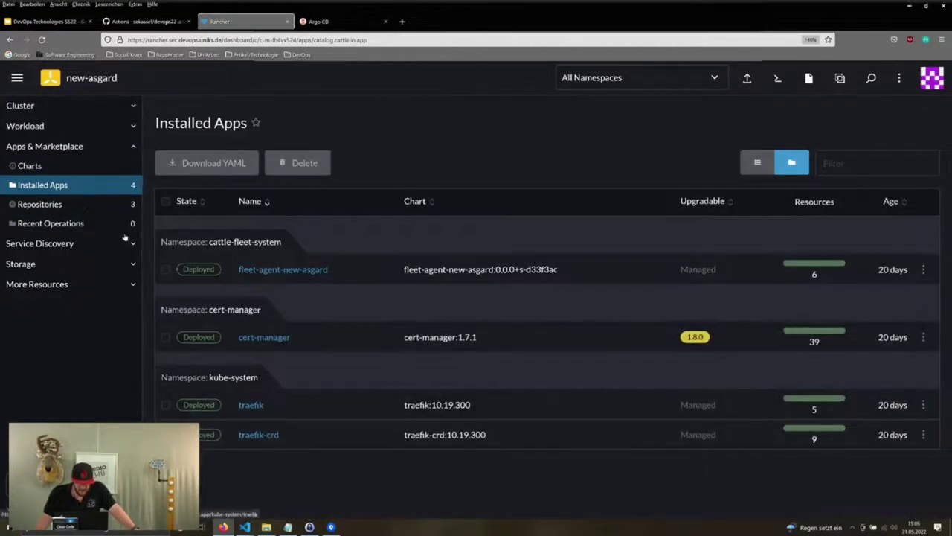
left_click(93, 128)
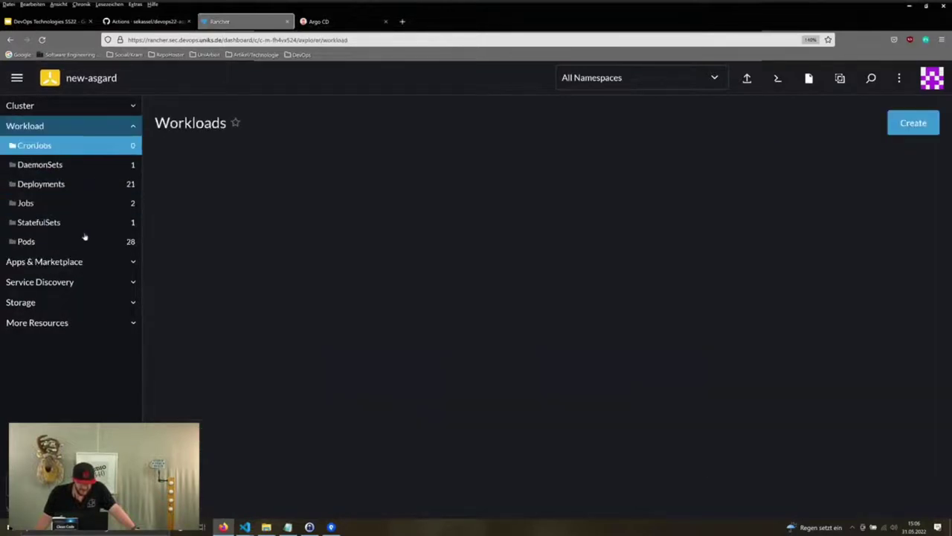
left_click(89, 229)
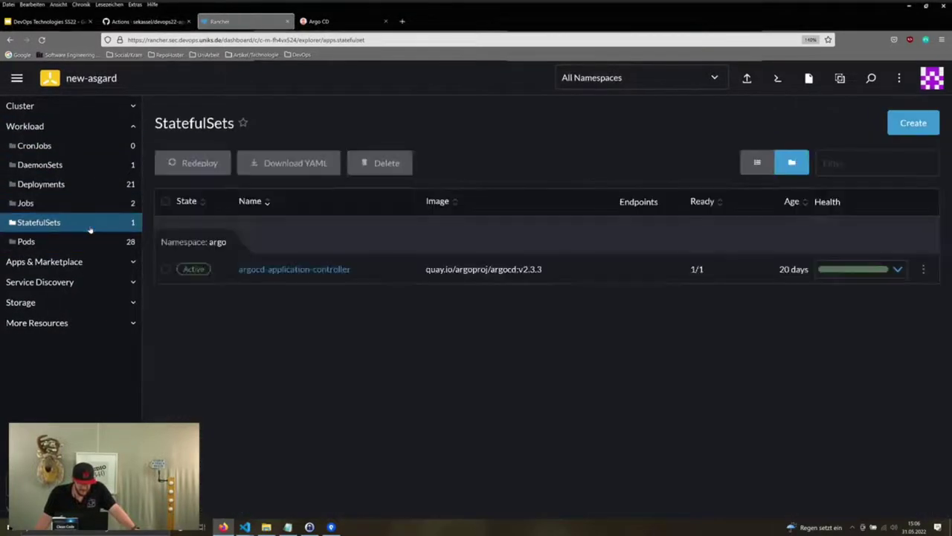
left_click(923, 269)
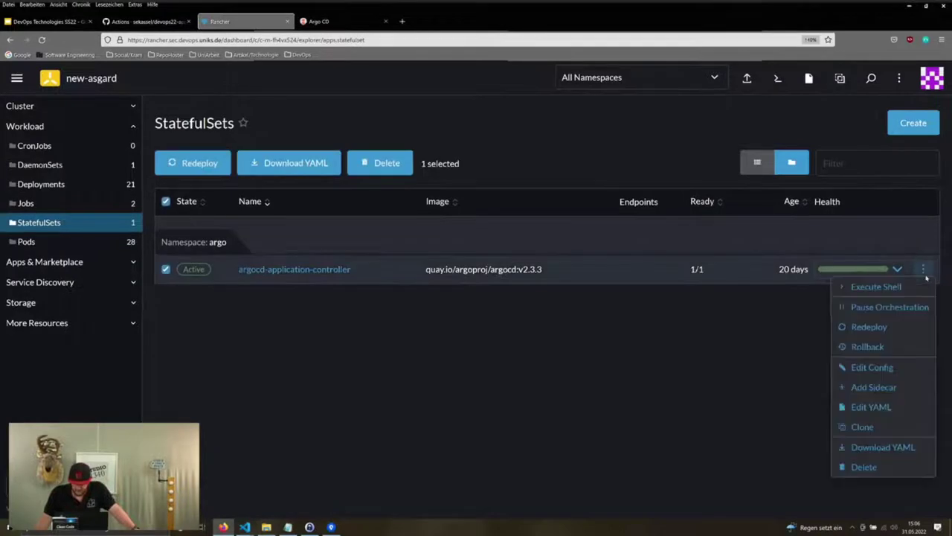
left_click(868, 327)
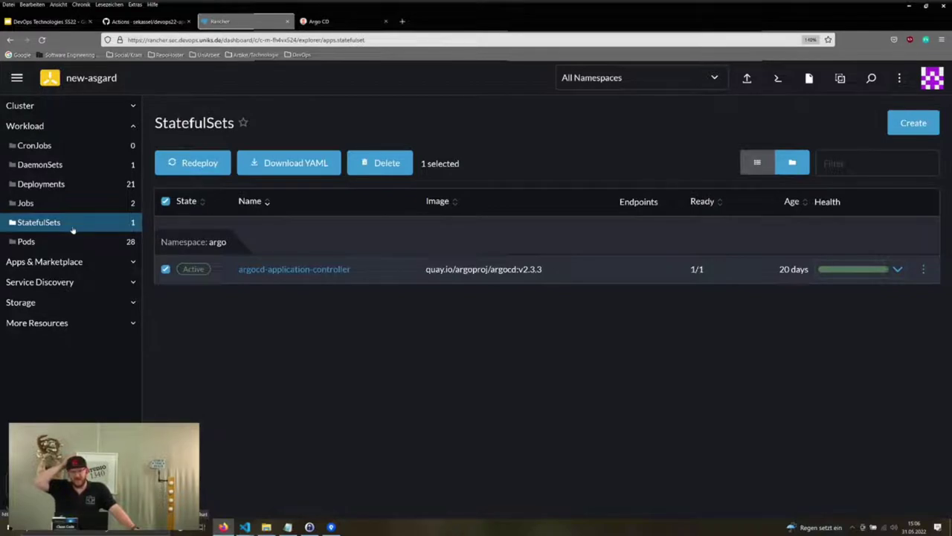
left_click(10, 132)
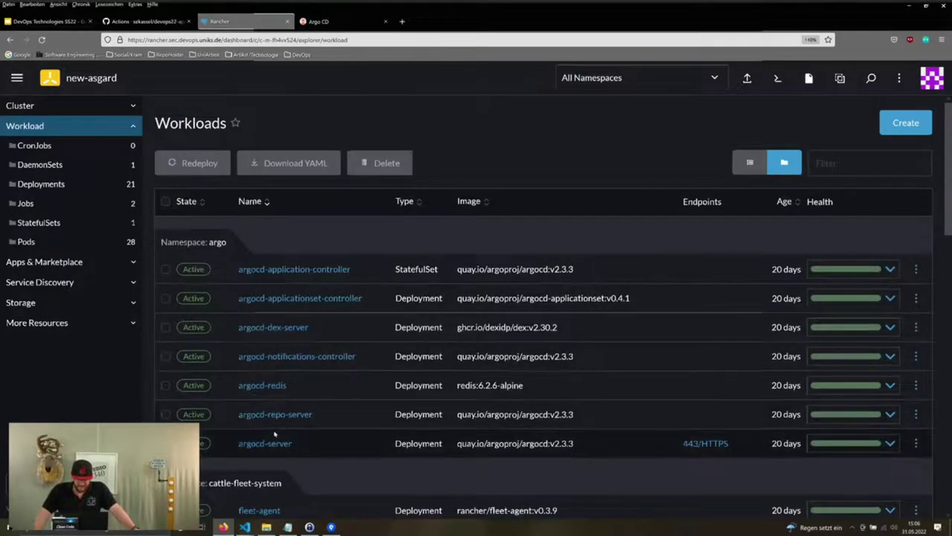
left_click(318, 20)
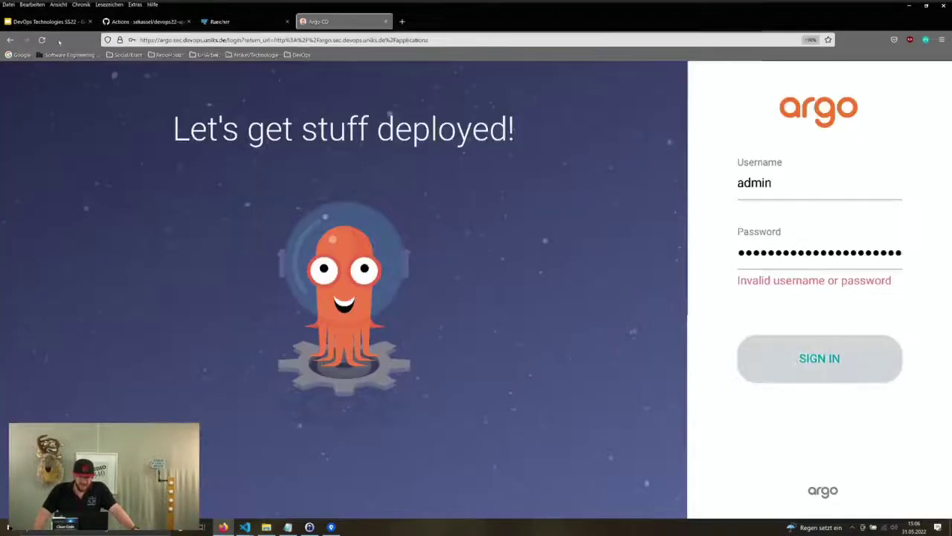
- Sign in to the reloaded Argo CD page as admin with a typed password, then return to Rancher
left_click(42, 40)
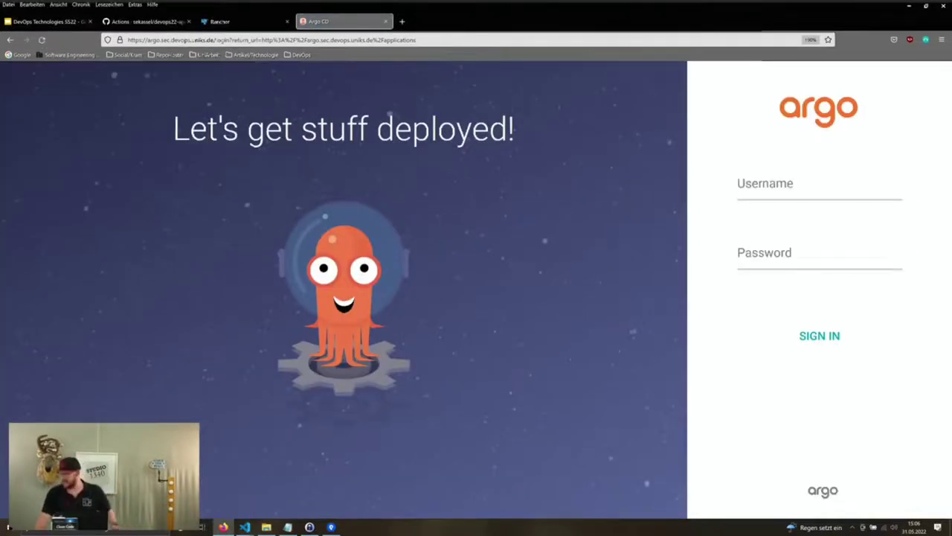
left_click(818, 168)
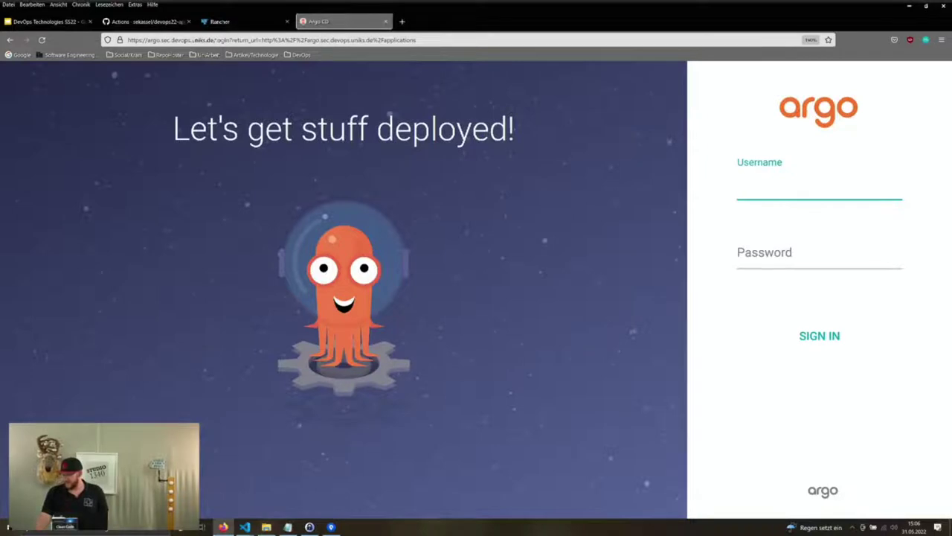
type("admin")
key("Tab")
type("****************")
key("Return")
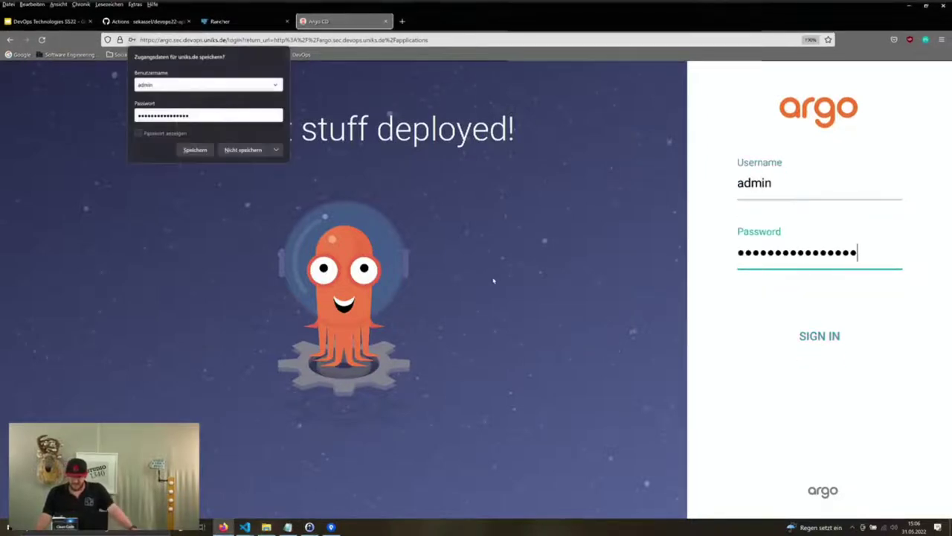
left_click(243, 150)
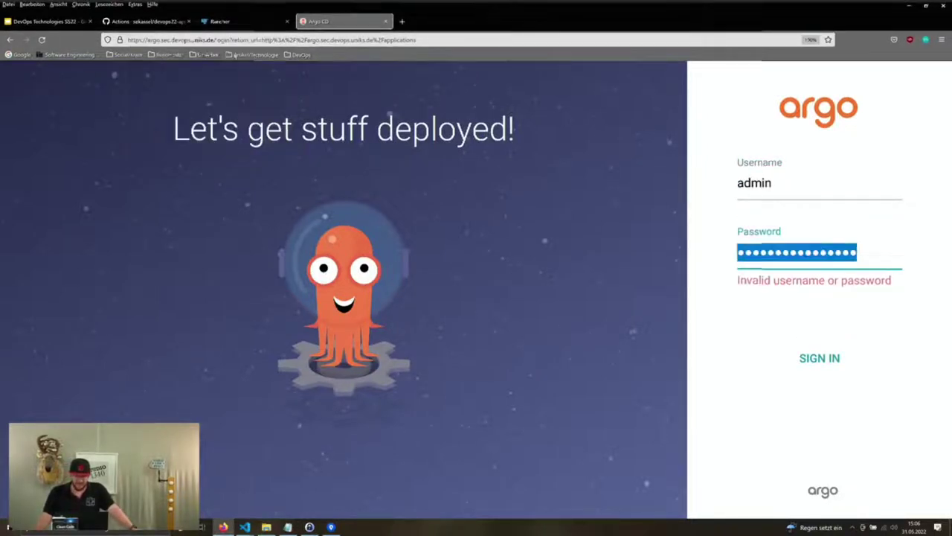
left_click(220, 21)
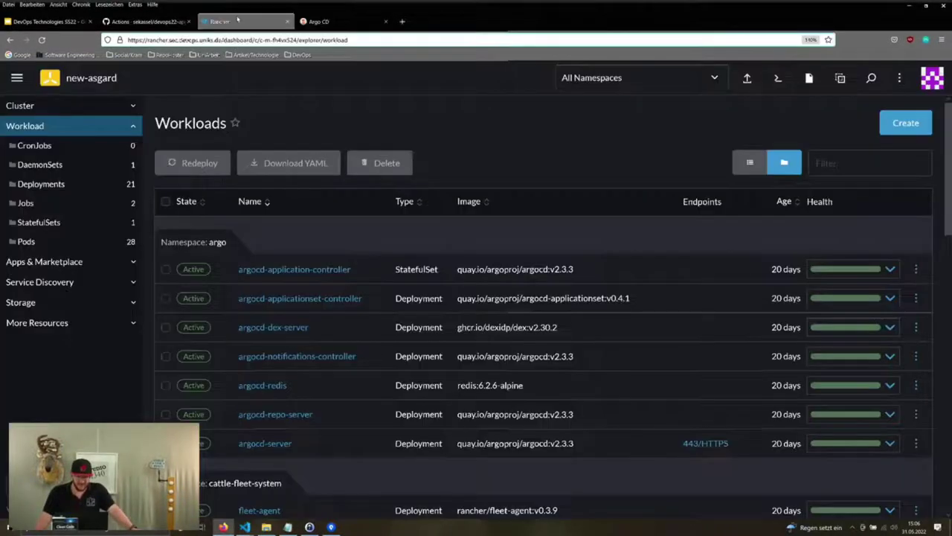
- Read the argocd-server pod logs for the failed admin logins, then close the log panel
left_click(279, 446)
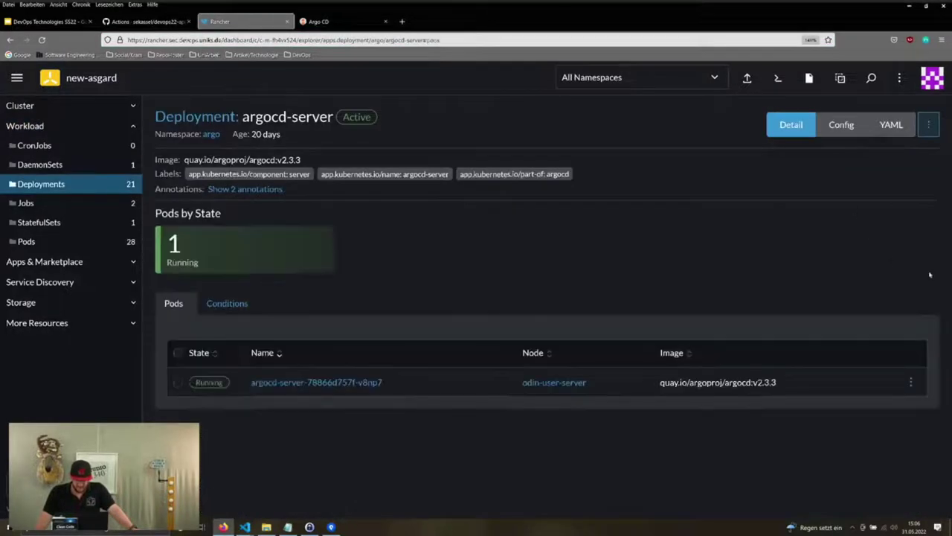
left_click(910, 382)
left_click(867, 283)
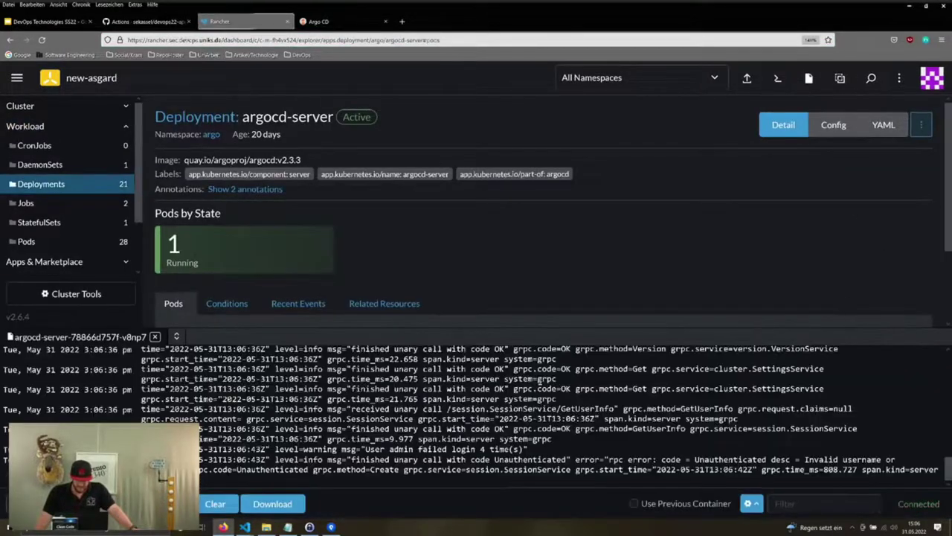
scroll(576, 398, "up", 5)
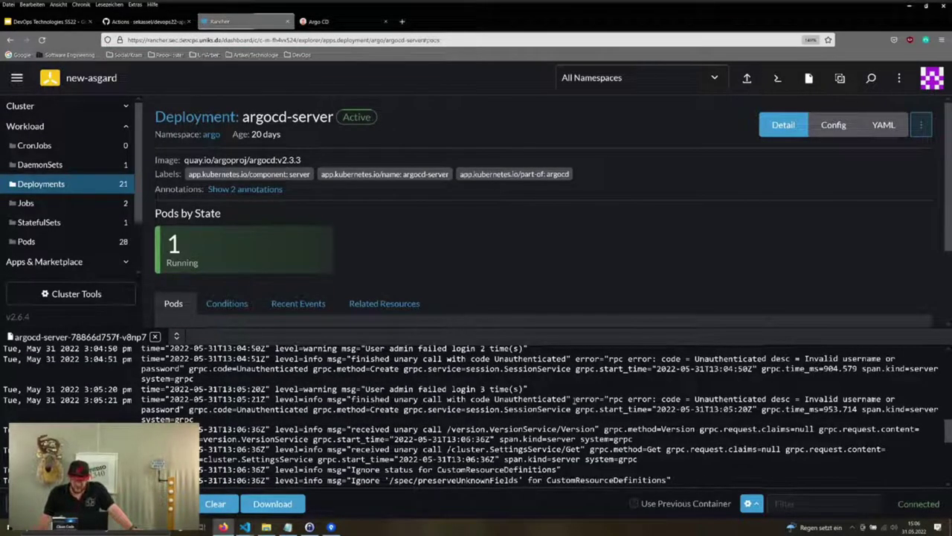
scroll(584, 394, "down", 2)
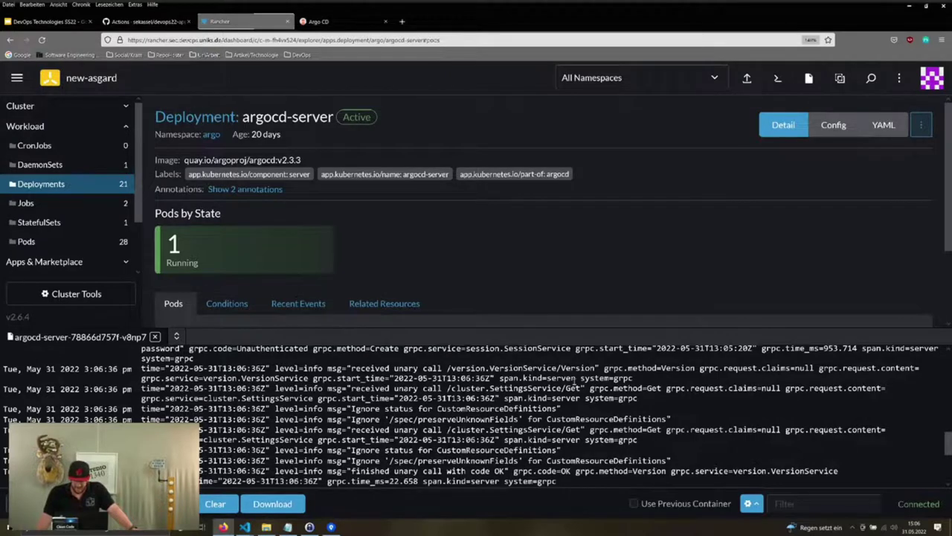
scroll(576, 381, "down", 2)
scroll(575, 382, "down", 2)
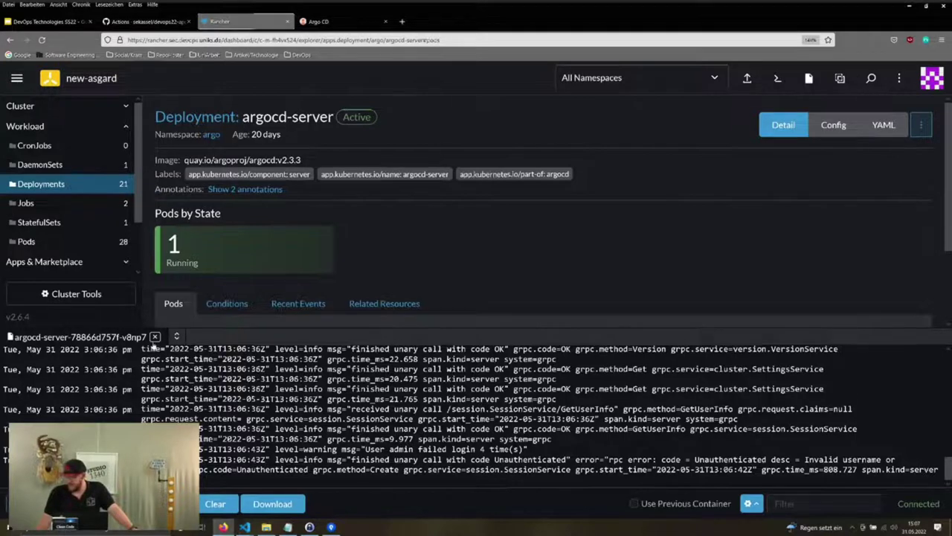
left_click(155, 337)
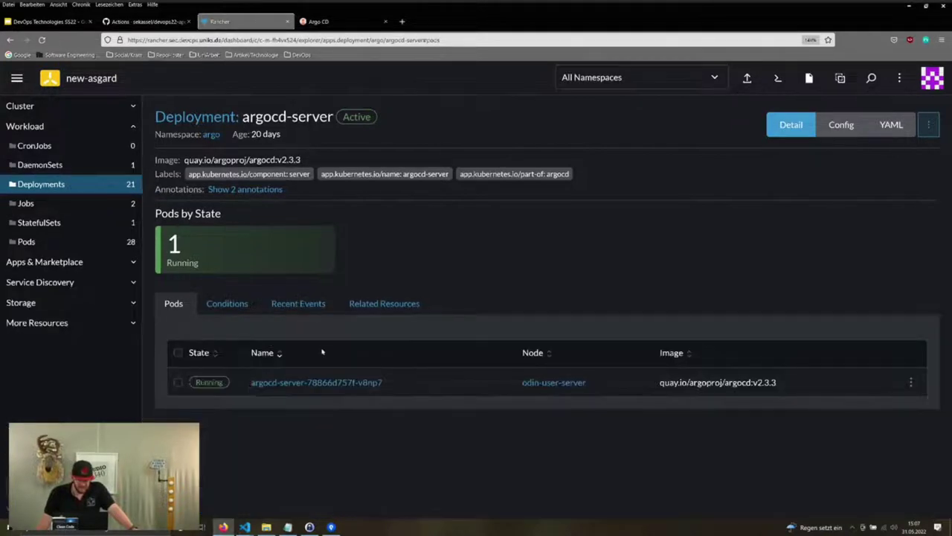
left_click(328, 21)
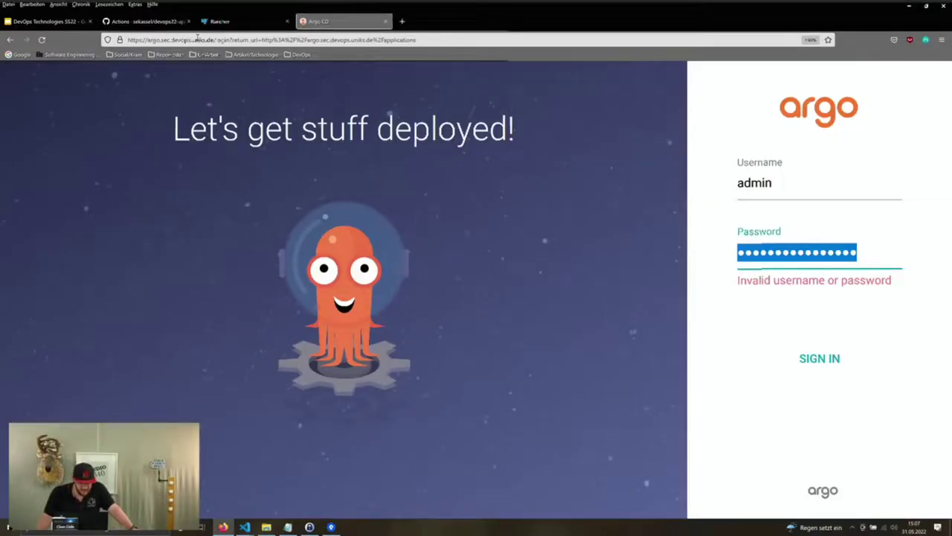
left_click(221, 23)
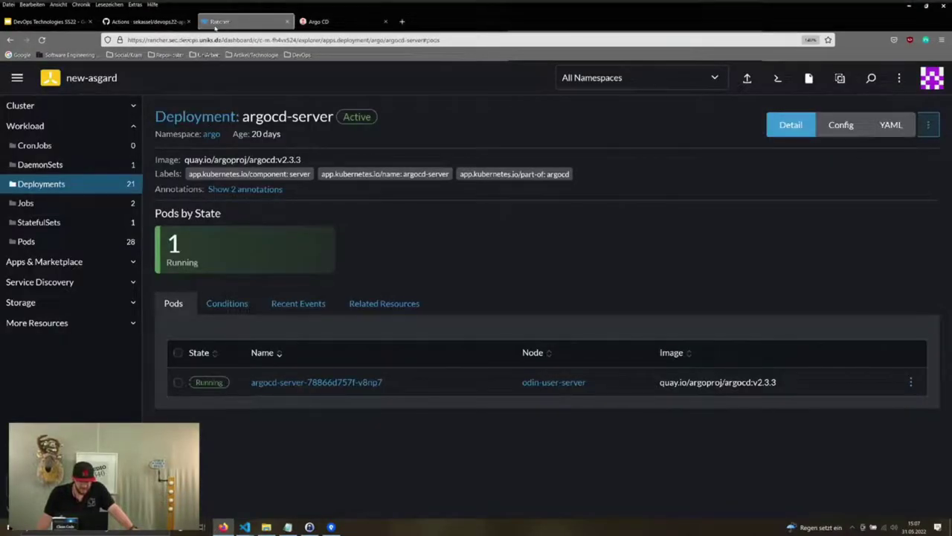
left_click(327, 21)
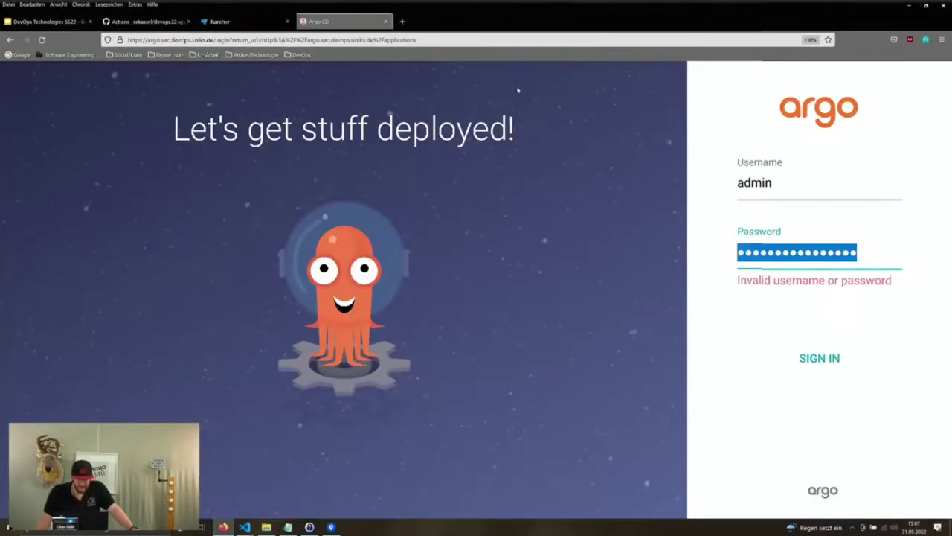
left_click(487, 41)
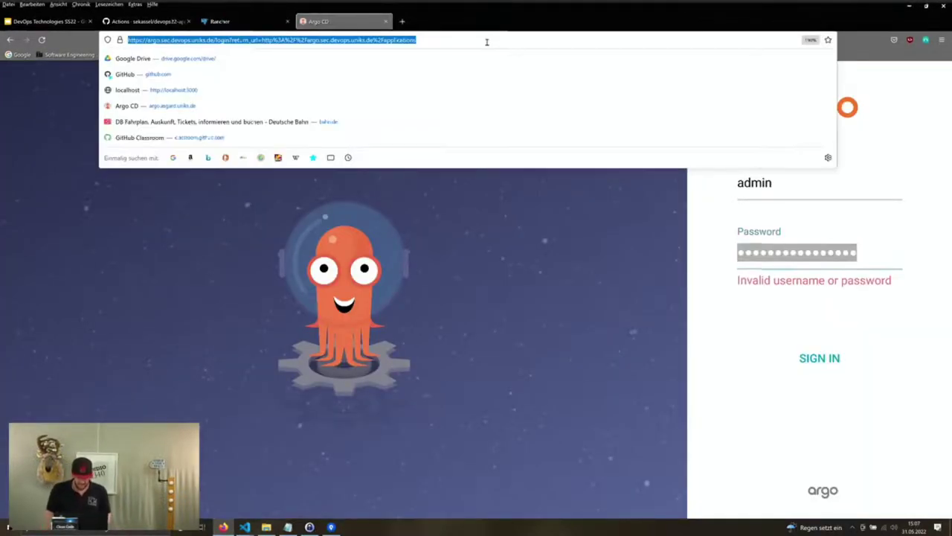
type("ar")
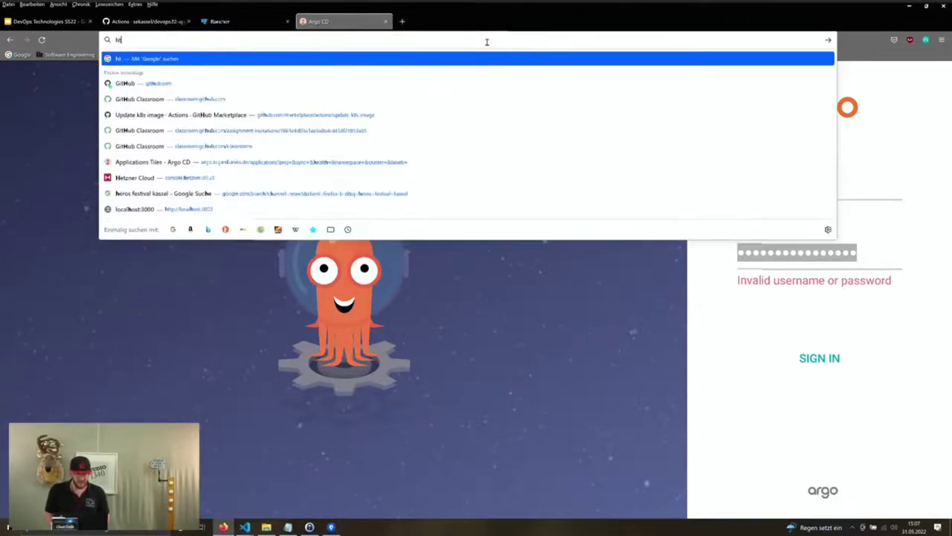
key("BackSpace")
key("BackSpace")
type("https://ar")
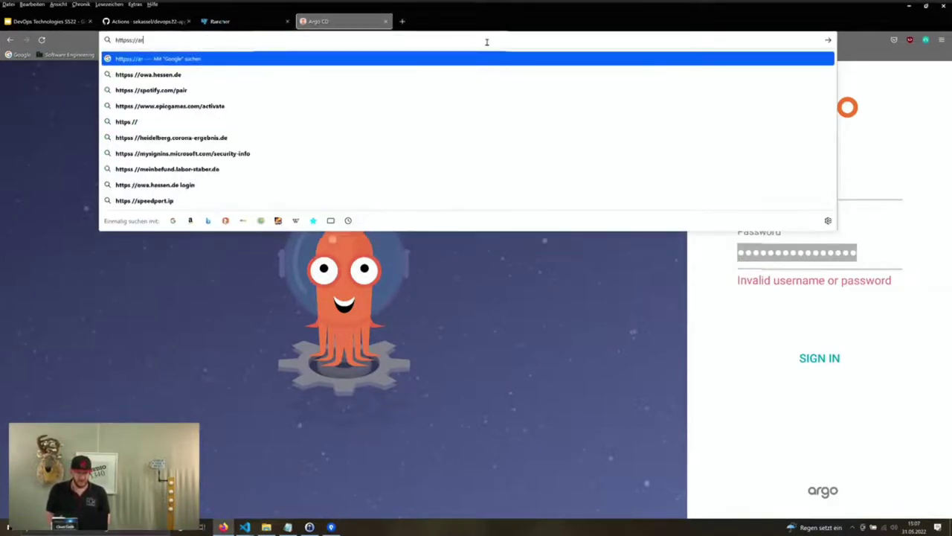
type("go")
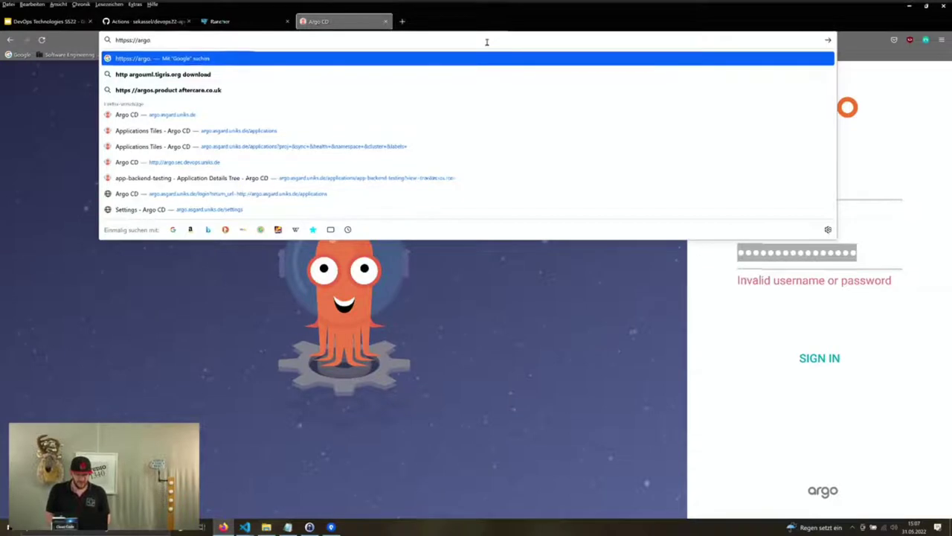
type(".asgard.uniks.de")
key("Return")
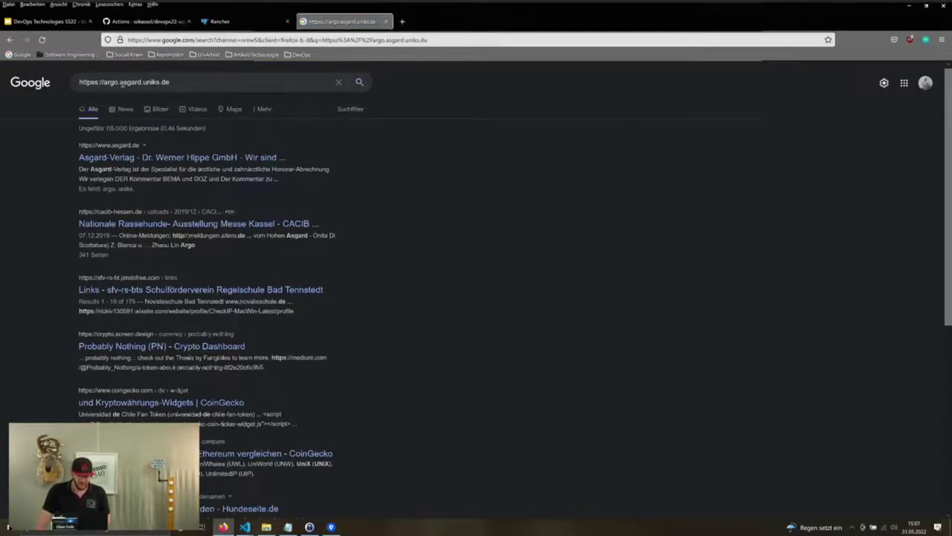
- Correct the mistyped address, load argo.asgard.uniks.de, and autofill the saved admin login
triple_click(122, 82)
key("ctrl+c")
left_click(141, 40)
key("ctrl+v")
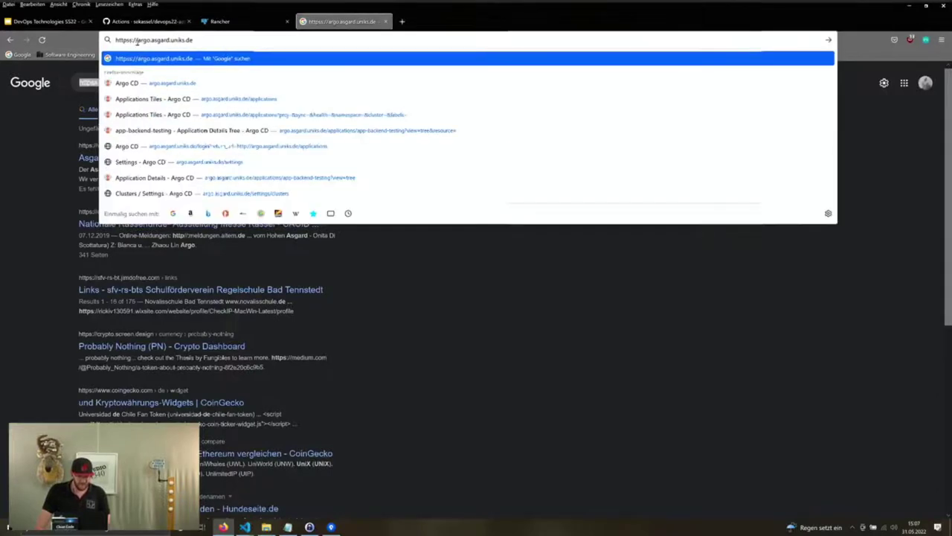
key("Return")
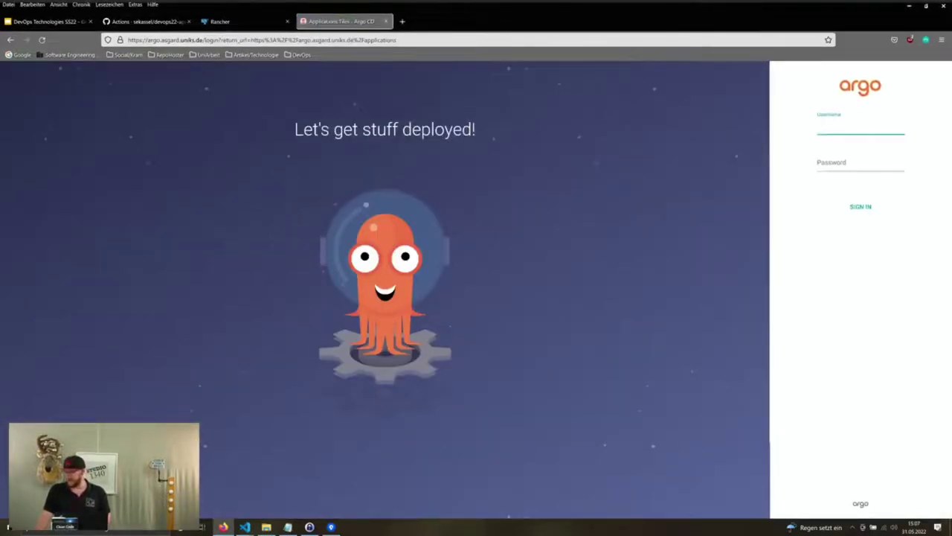
key("Down")
key("Return")
key("Return")
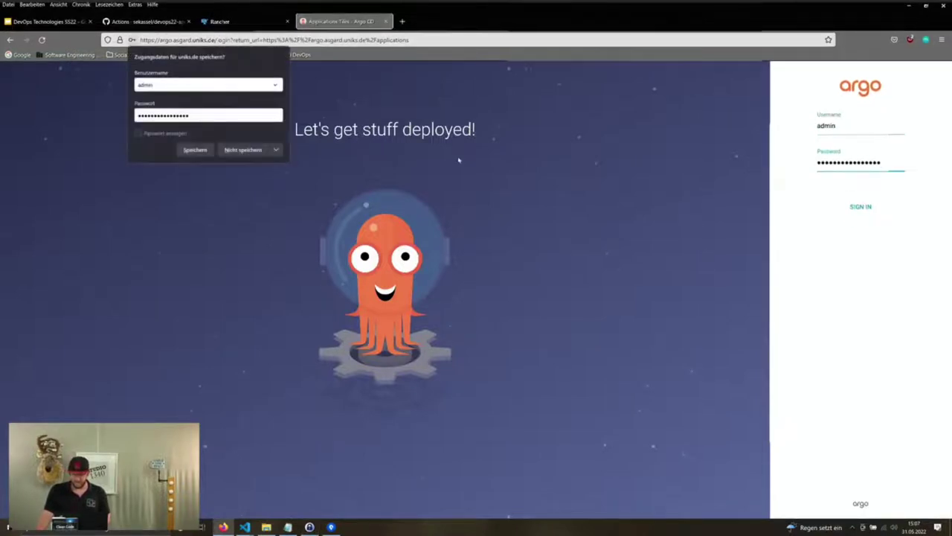
- Sign in to the asgard Argo CD, zoom the page in, and open Settings
left_click(255, 149)
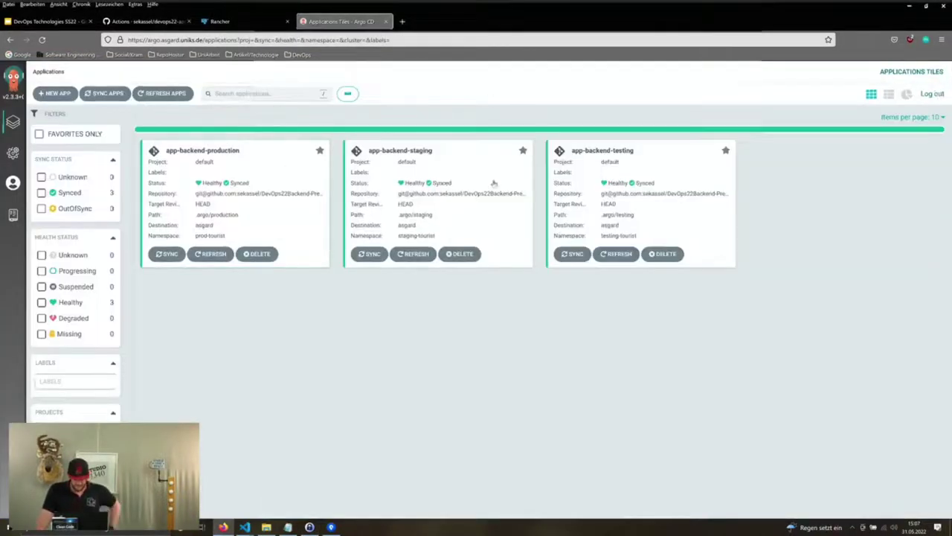
key("ctrl+plus")
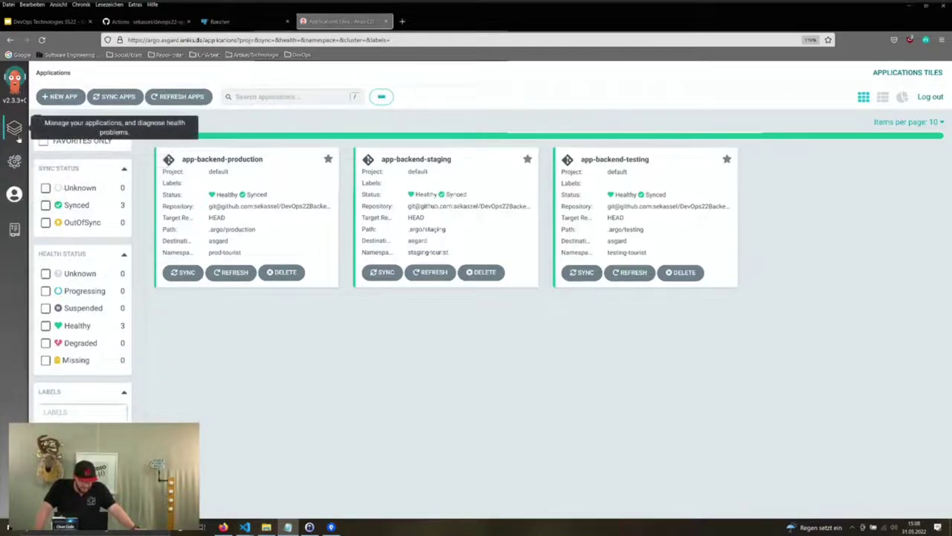
left_click(14, 162)
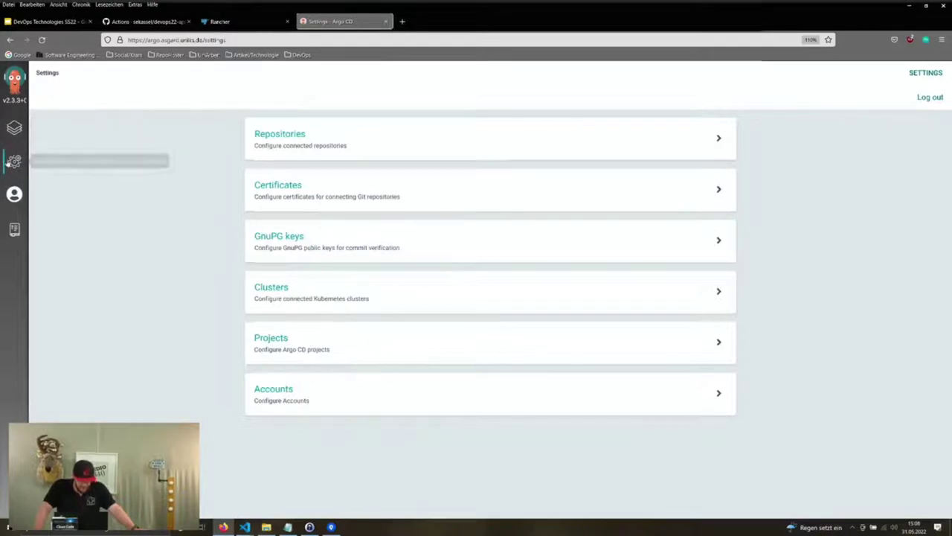
- Check Argo CD's Repositories settings showing app-backend connected, then move to the GitHub Actions runs
left_click(433, 142)
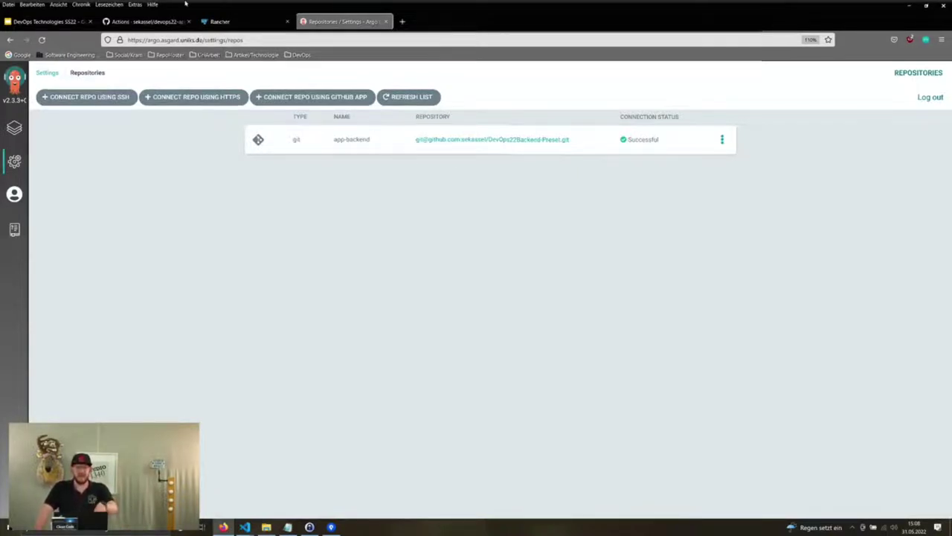
left_click(145, 21)
left_click(331, 24)
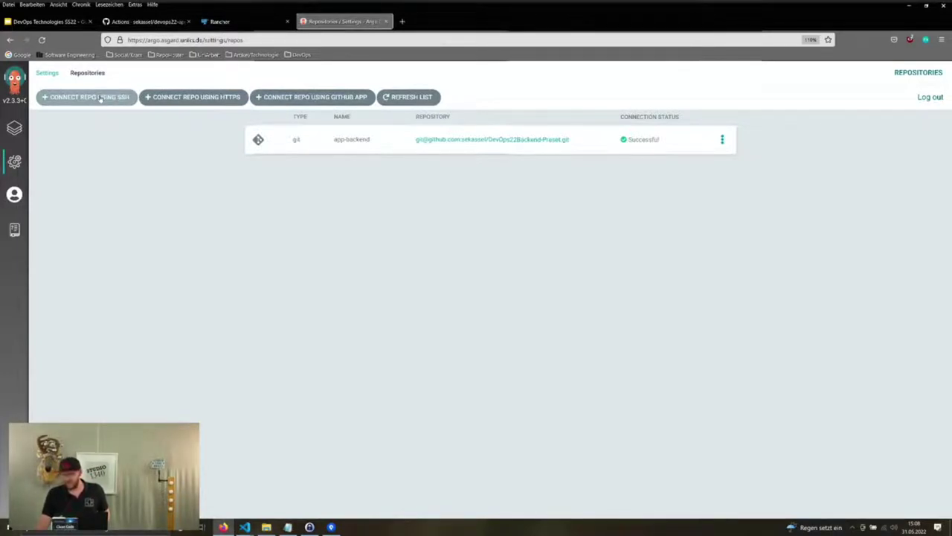
left_click(133, 22)
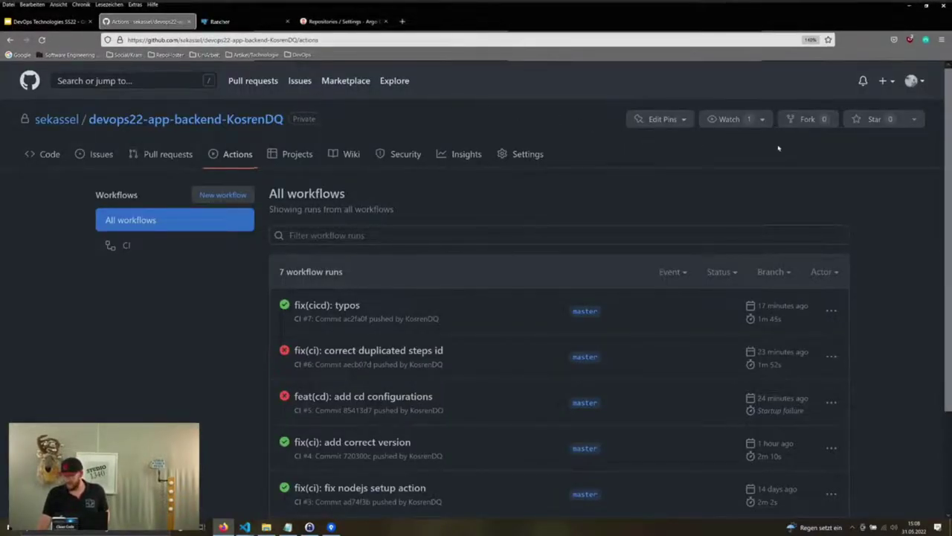
- Open GitHub's SSH and GPG keys settings and start a new SSH key in the Key field
left_click(910, 82)
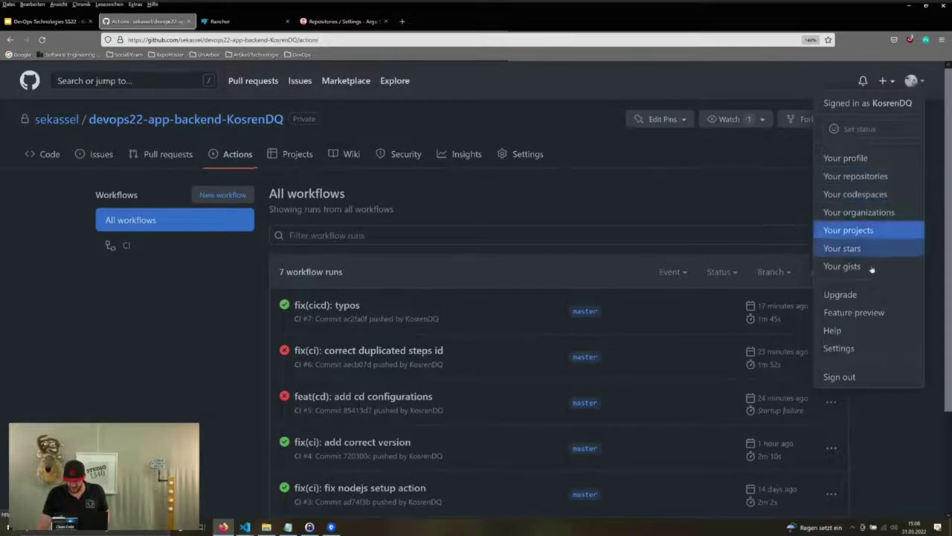
left_click(818, 347)
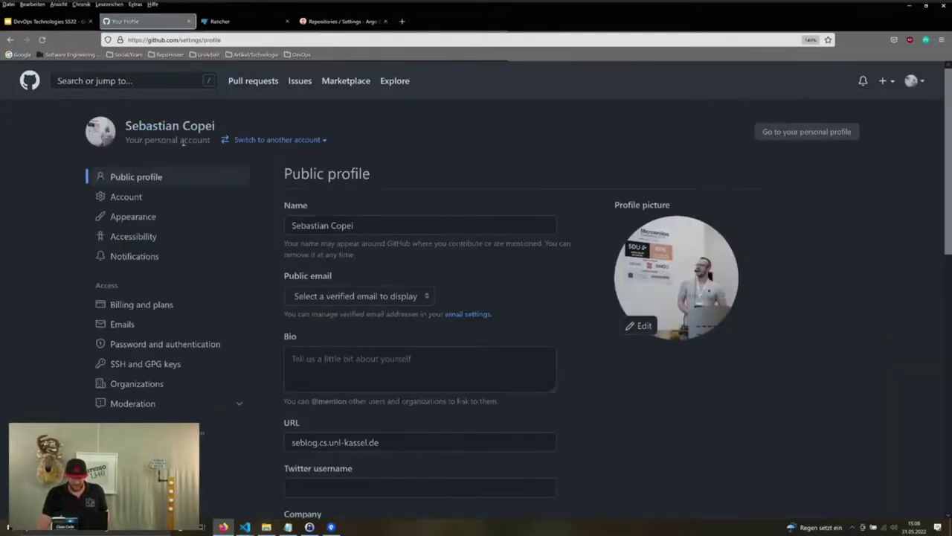
scroll(159, 161, "down", 1)
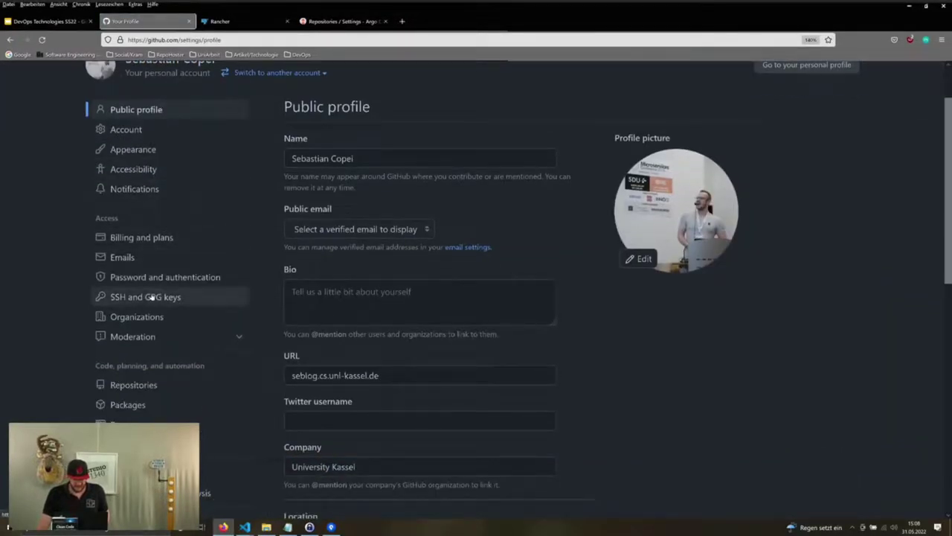
left_click(157, 299)
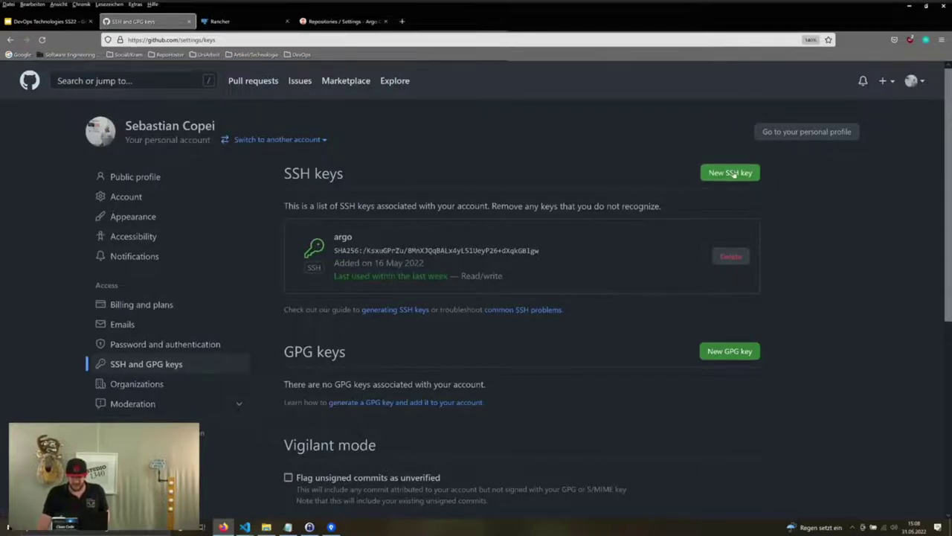
left_click(732, 174)
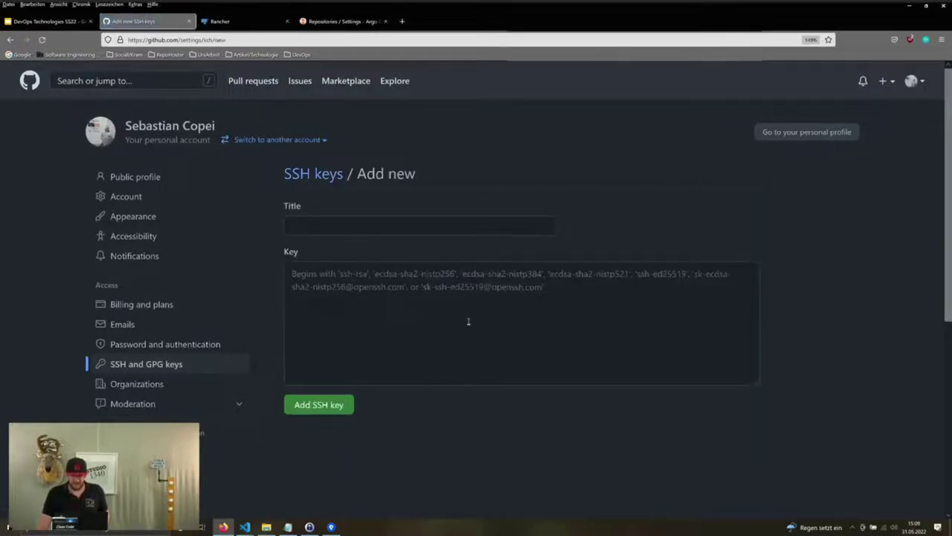
left_click(555, 289)
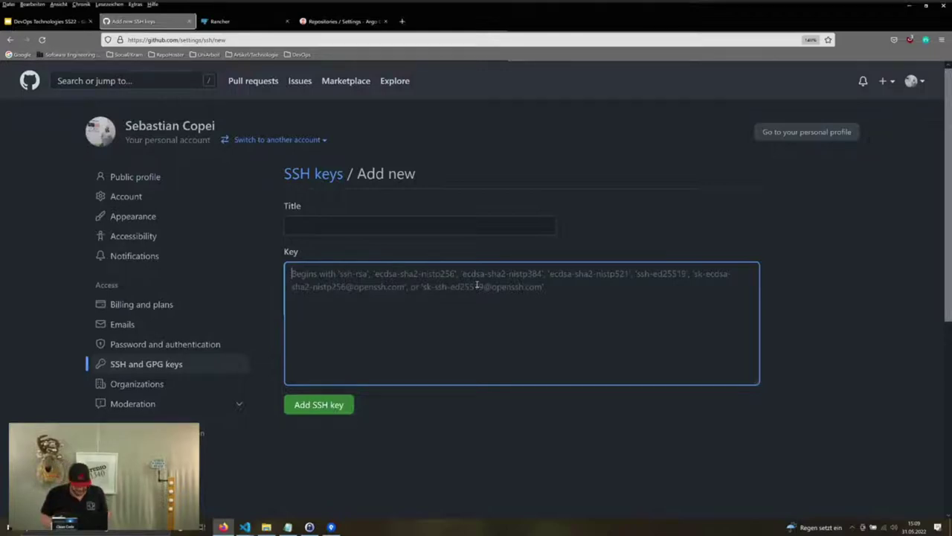
- Launch the Ubuntu on Windows terminal from the system search with 'ubu'
key("super")
type("ubu")
key("Return")
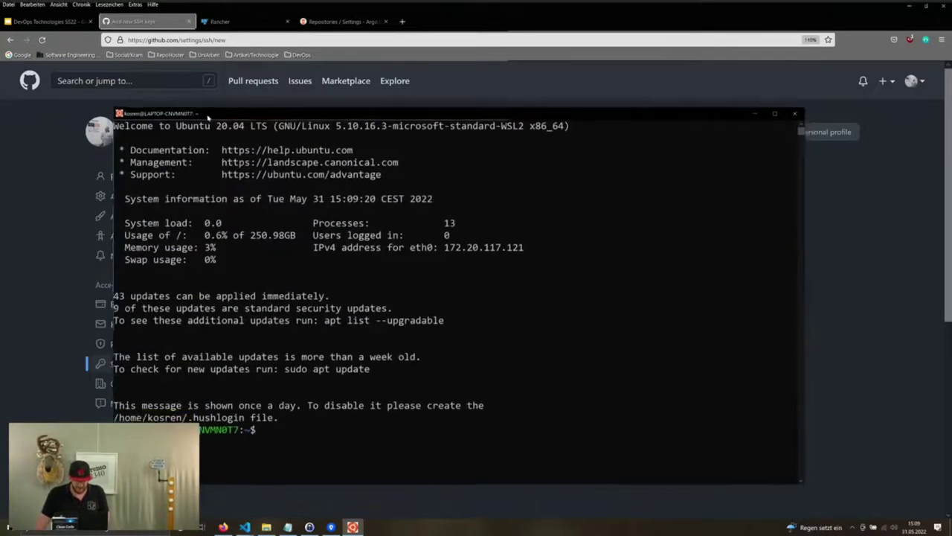
- Run sudo ssh-keygen -t ecdsa -b 521, fixing typos in the command along the way
key("Return")
key("Return")
key("Return")
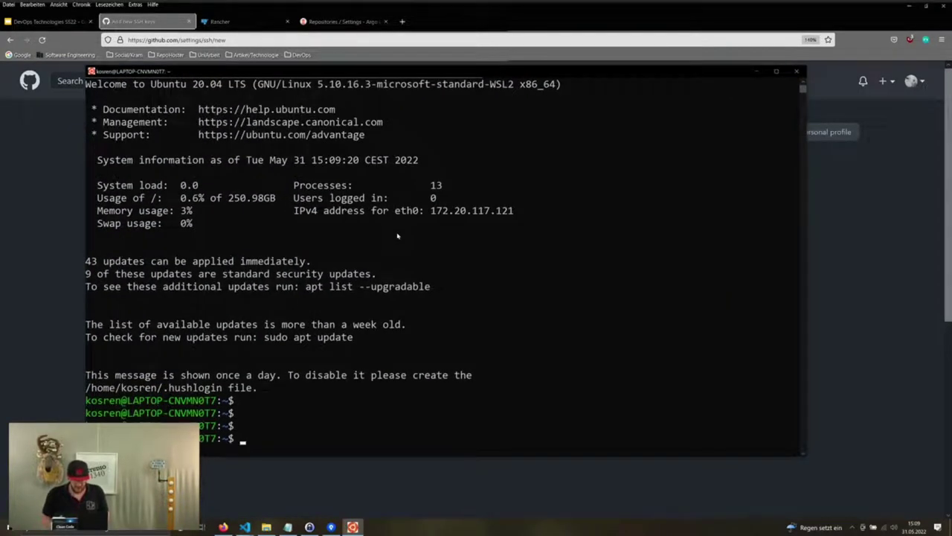
type("sudo ss-ke")
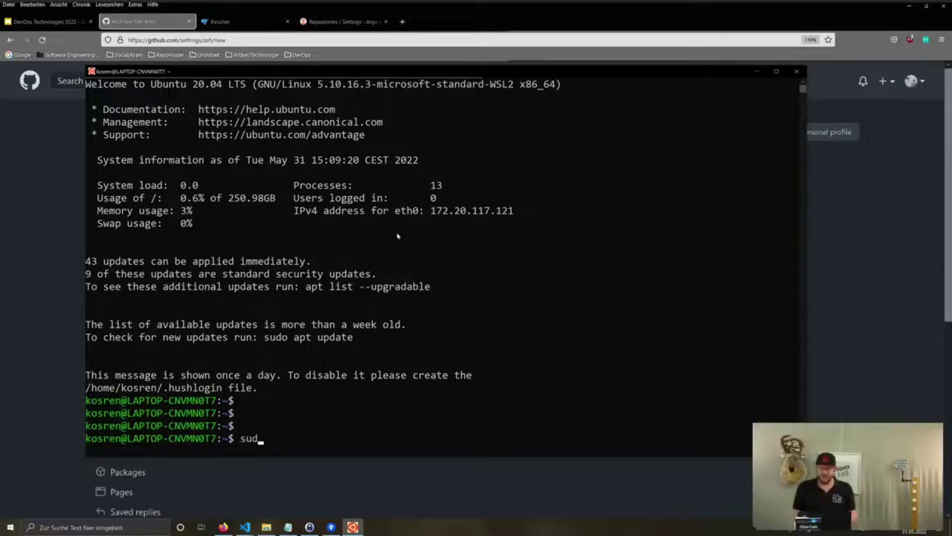
key("BackSpace")
key("BackSpace")
key("BackSpace")
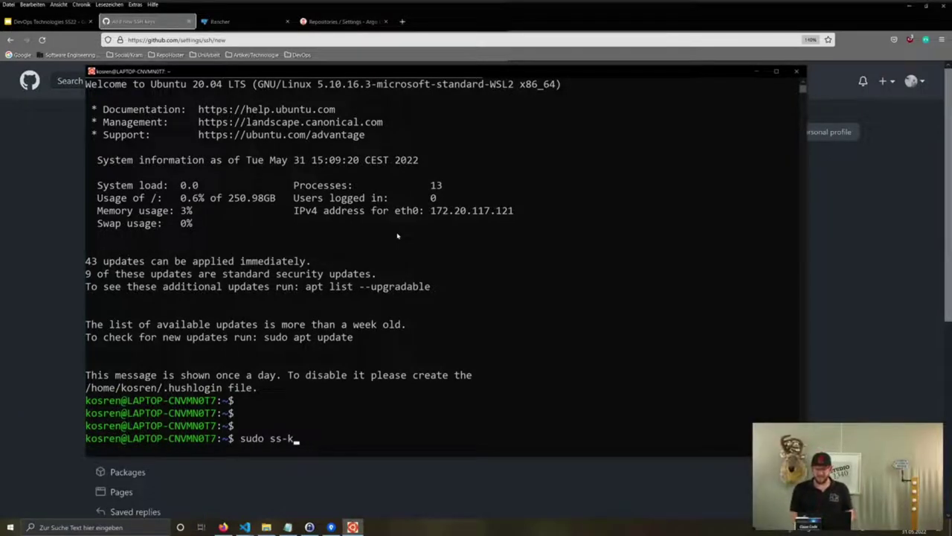
type("h-key")
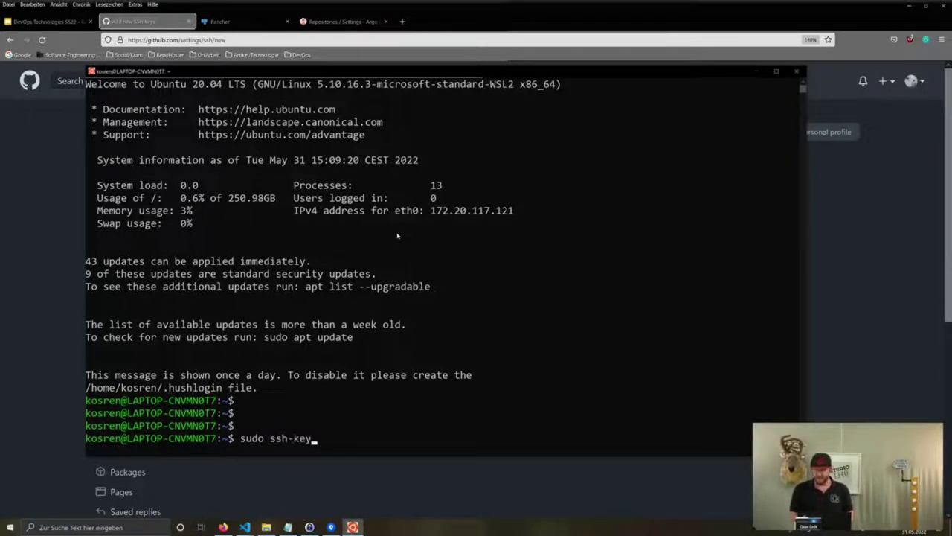
type("h -t ")
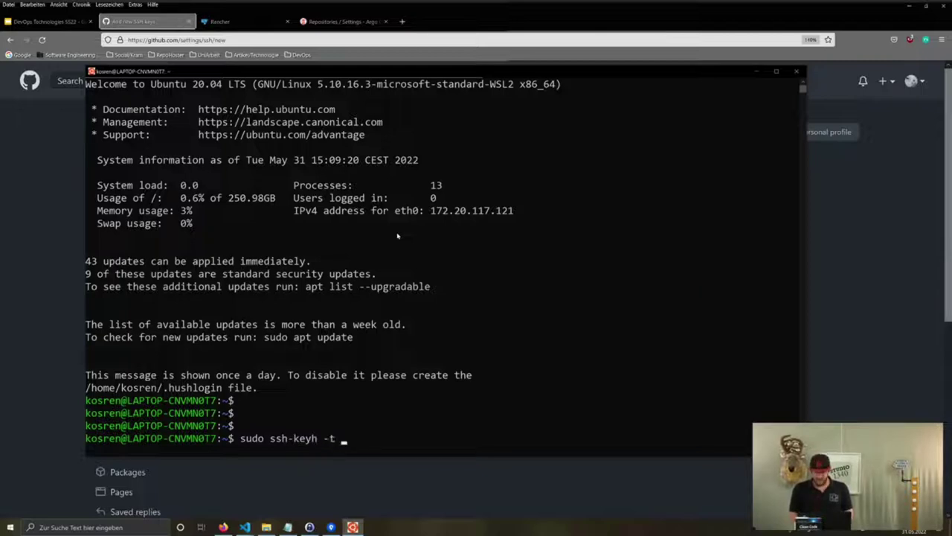
type("ecds ")
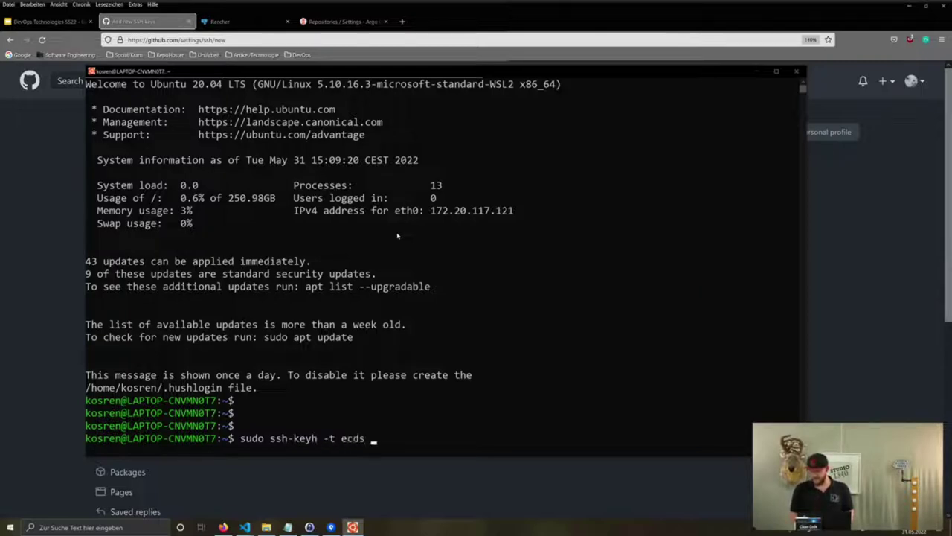
type("-b 521")
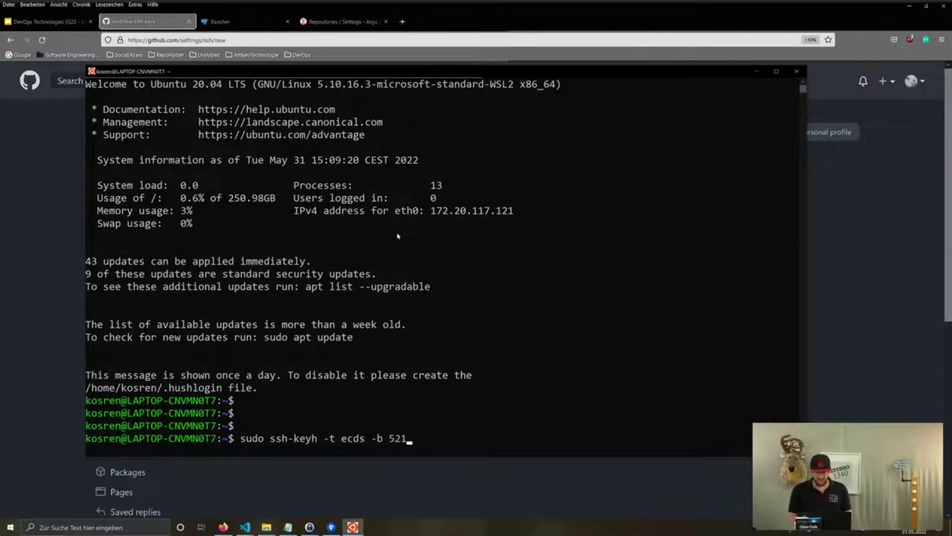
key("Return")
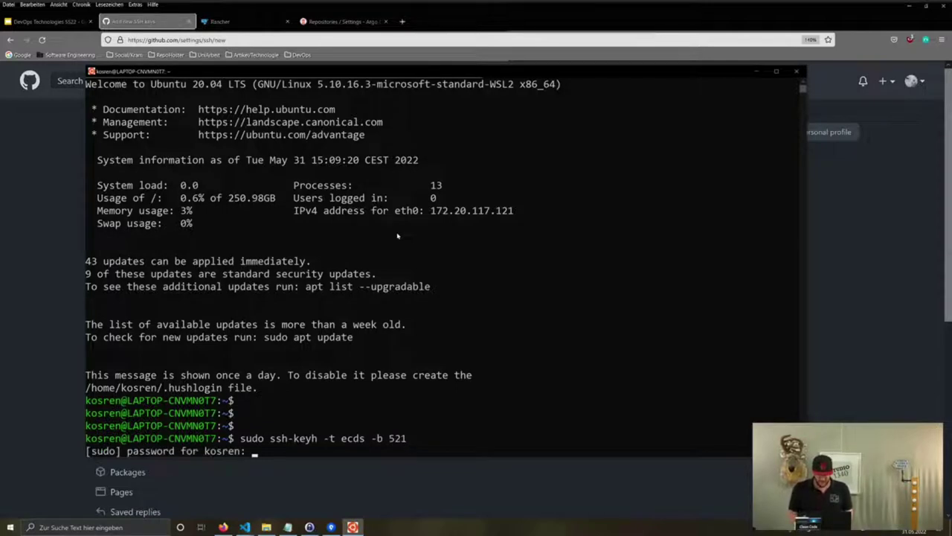
key("Return")
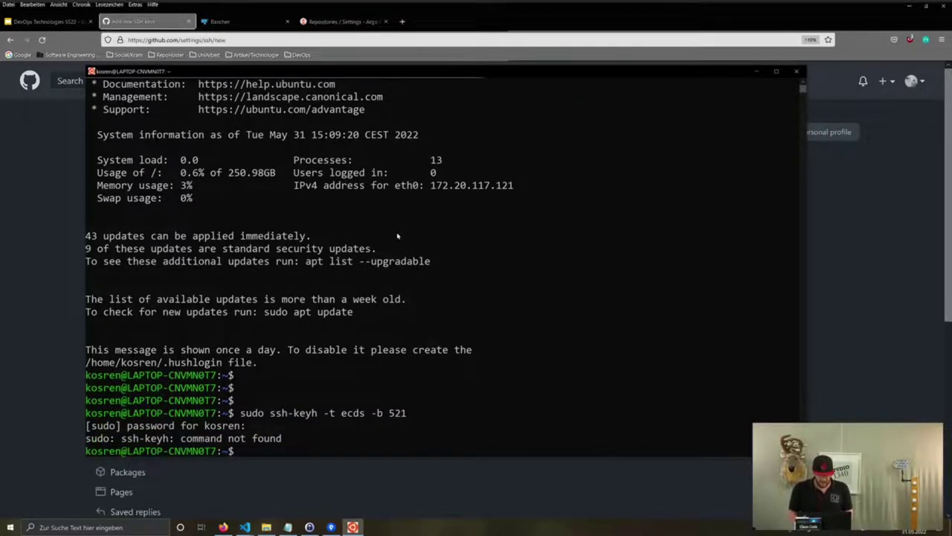
key("Up")
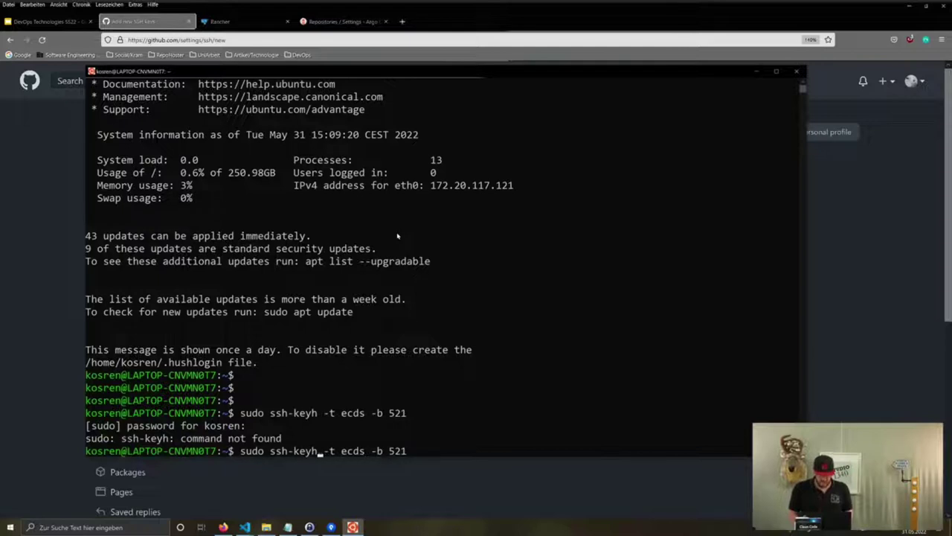
key("BackSpace")
type("geb")
key("Return")
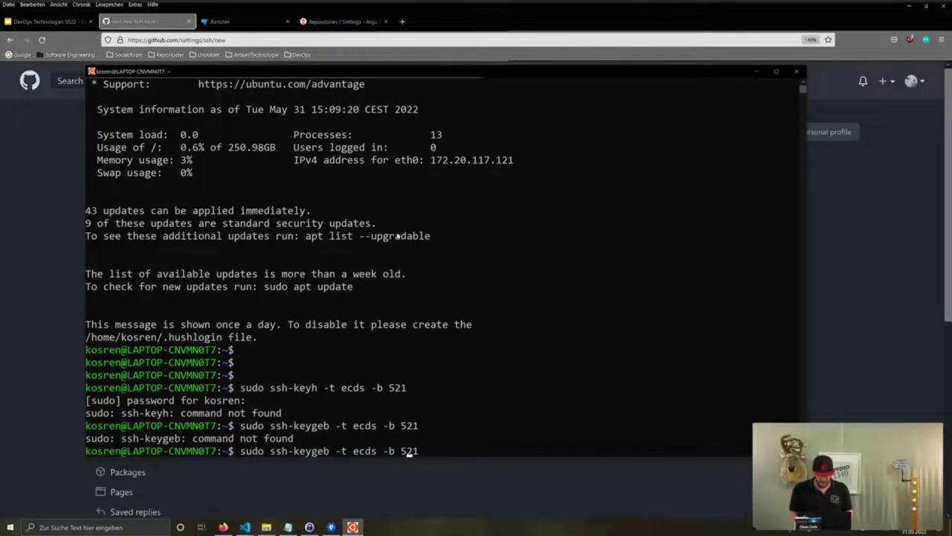
key("BackSpace")
type("n")
key("Return")
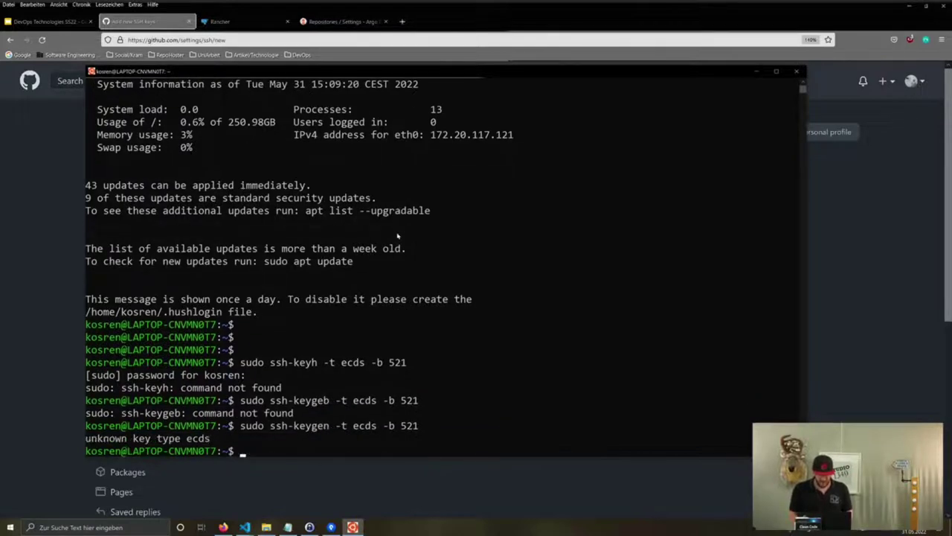
key("Up")
key("Down")
key("Up")
key("Left")
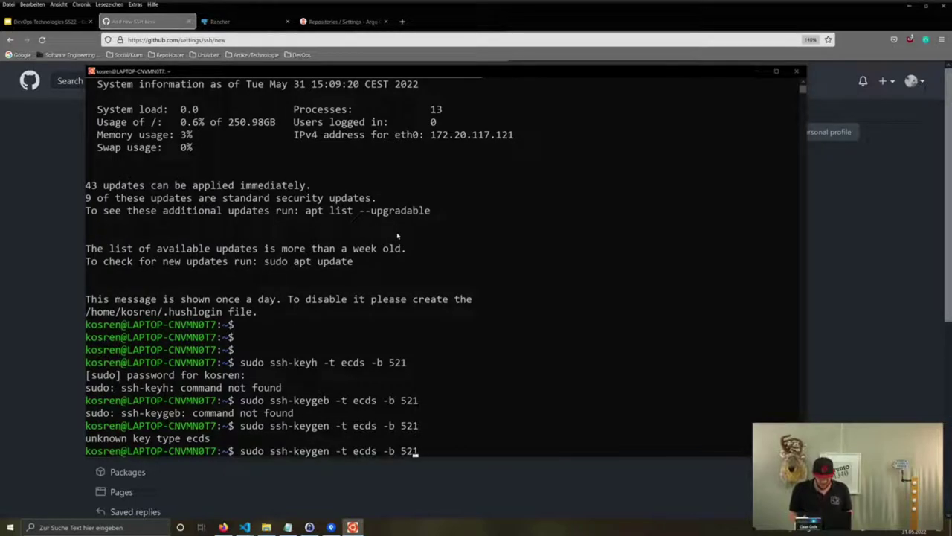
key("Left")
key("Left")
key("Left")
key("Left")
key("Left")
key("Left")
key("Left")
key("Left")
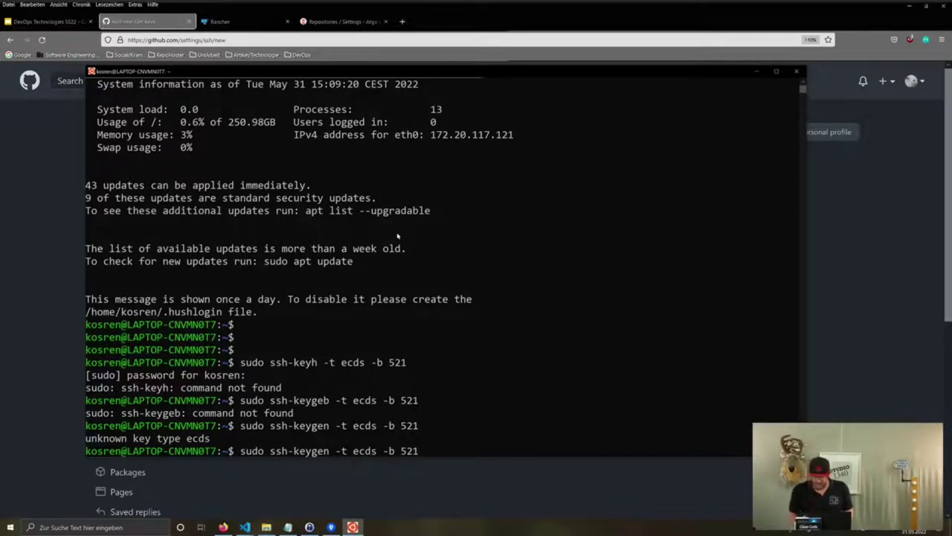
type("a")
key("Return")
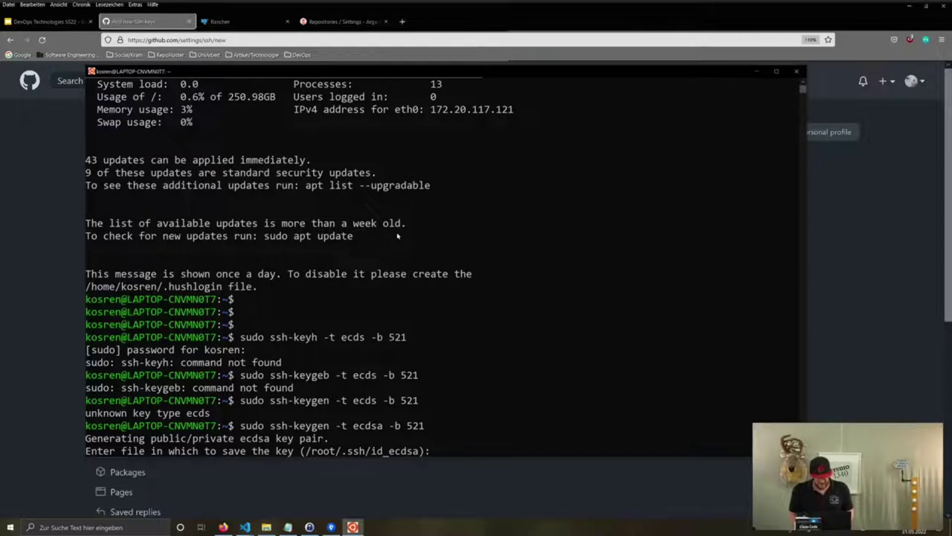
- Save the new key as /root/.ssh/argo-demo with an empty passphrase
type("/roo")
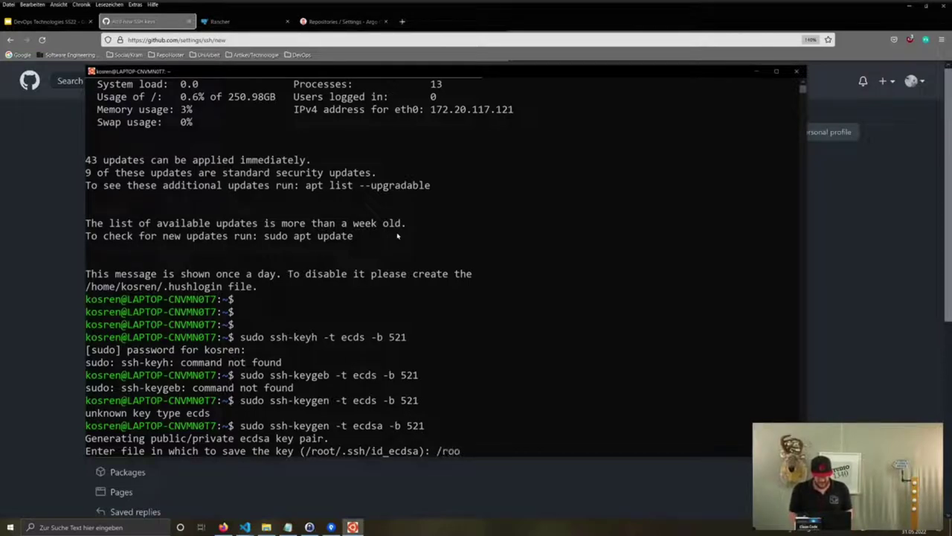
type("t/.ssh")
type("/argo-")
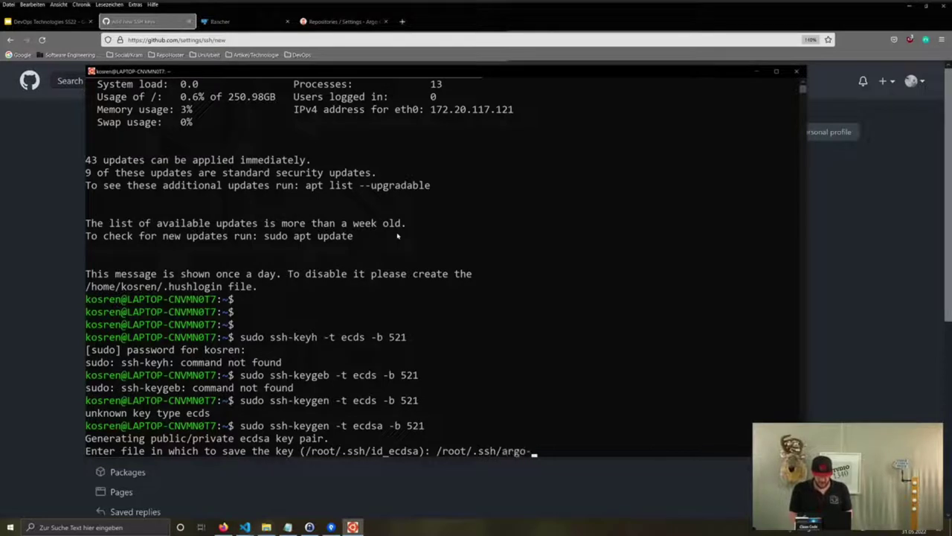
type("demo")
key("Return")
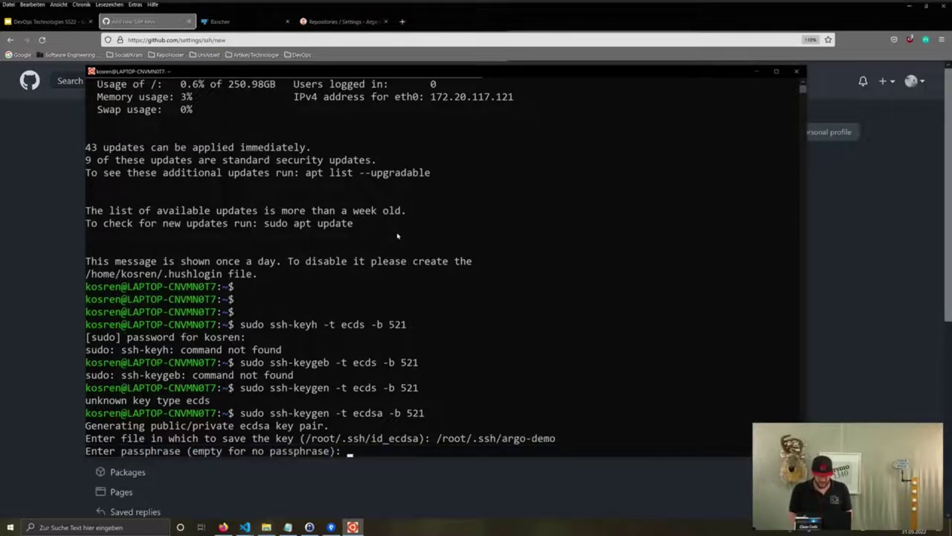
key("Return")
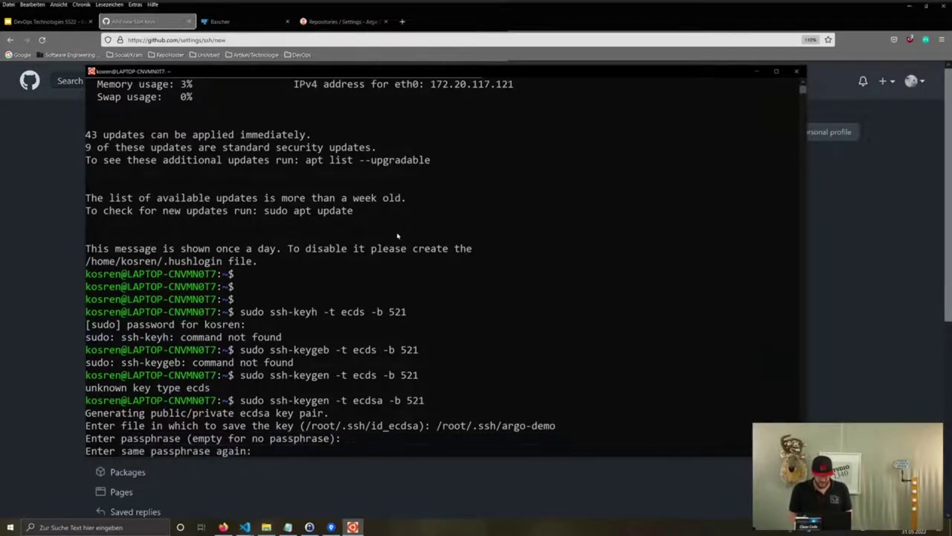
key("Return")
- Browse the home, .ssh, /home and filesystem root directories looking for the generated key
key("Return")
key("Return")
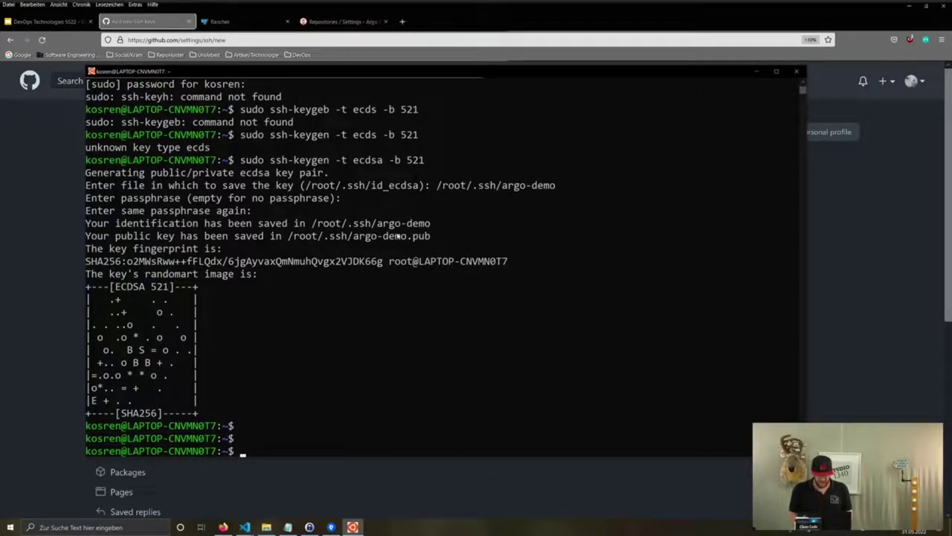
type("ll")
key("Return")
type("cd .s")
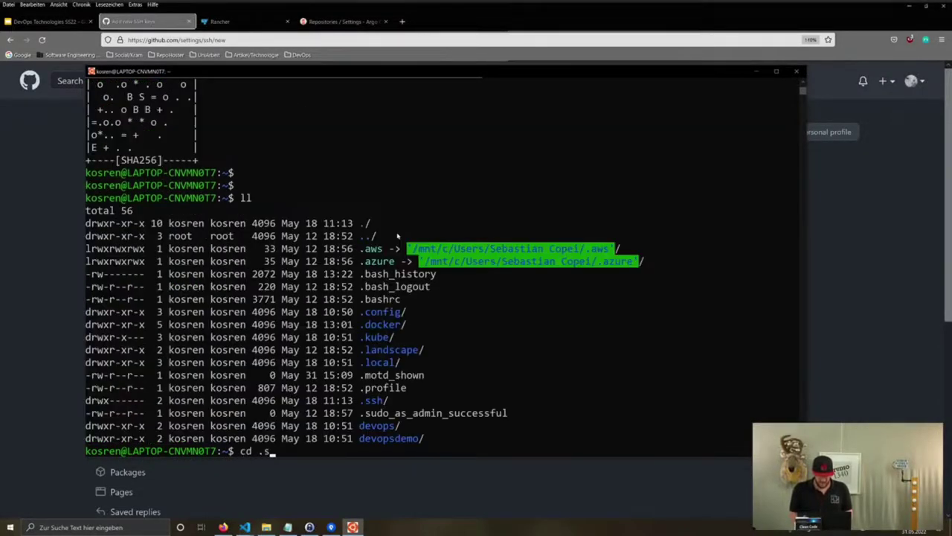
key("Tab")
key("Return")
type("ll")
key("Return")
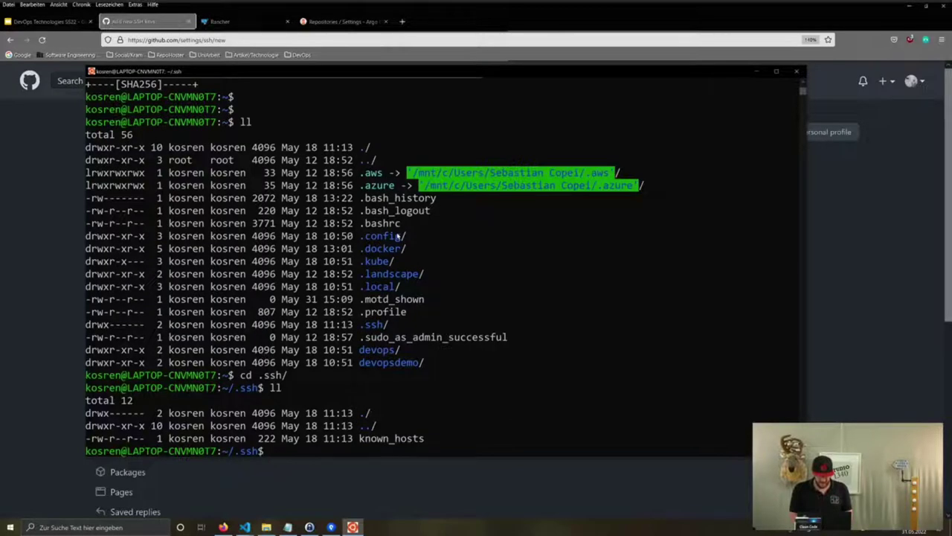
type("cd ..")
key("Return")
type("cd ..")
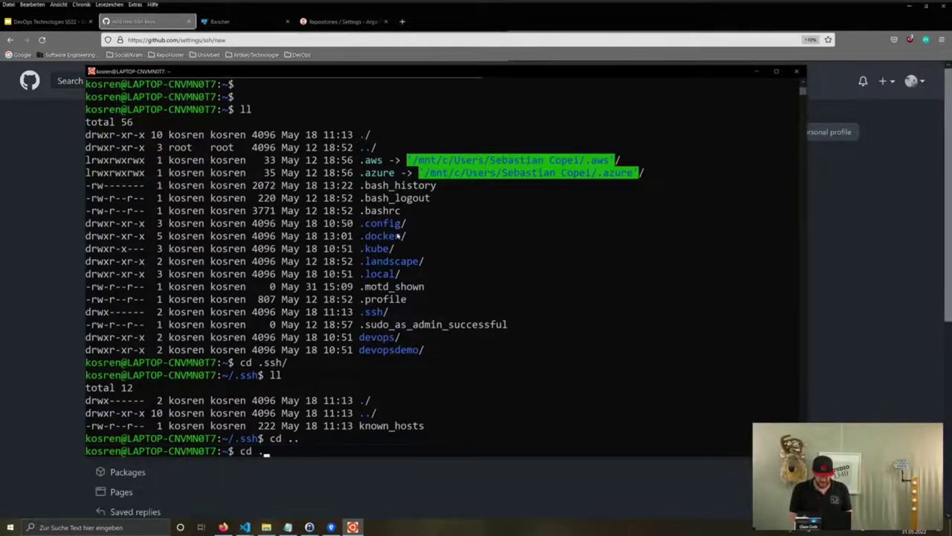
key("Return")
type("cd .")
key("Return")
type("cd ..")
key("Return")
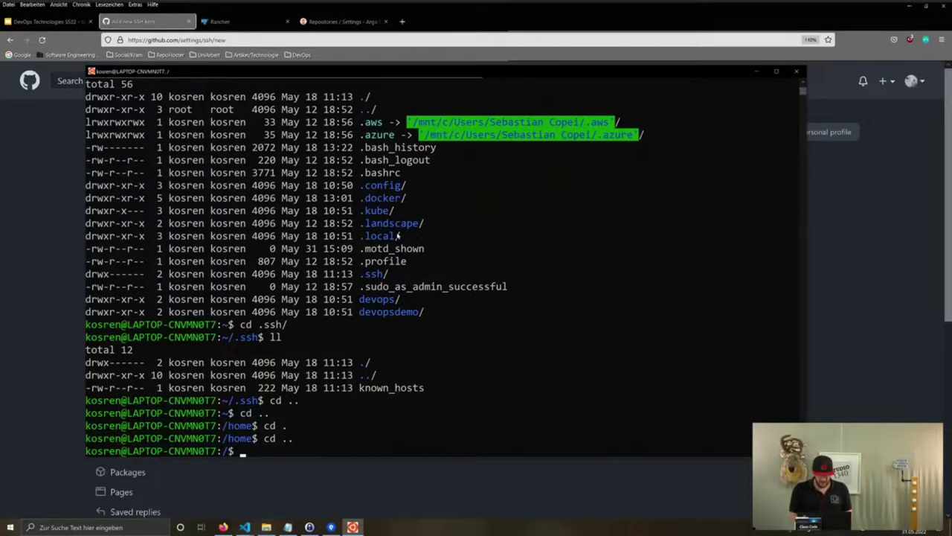
type("cd r")
key("Return")
type("cd ro")
key("Tab")
- Switch to a root shell with sudo su and list root's .ssh folder
key("Return")
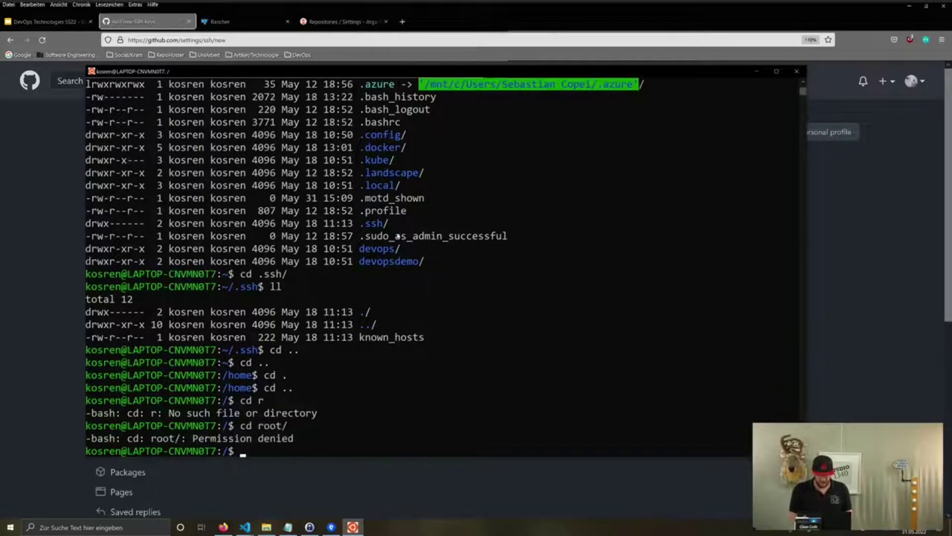
type("sudo su")
key("Return")
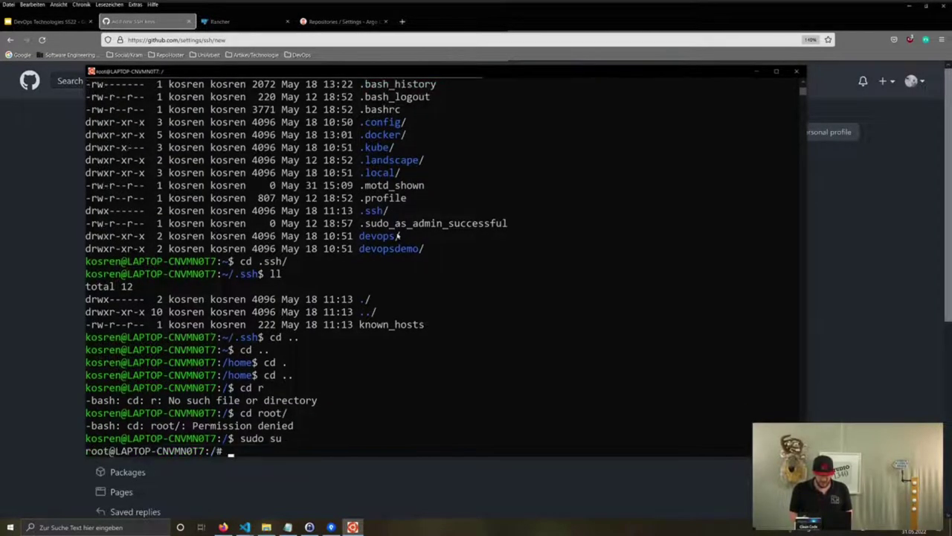
key("Return")
key("Return")
type("cd root/")
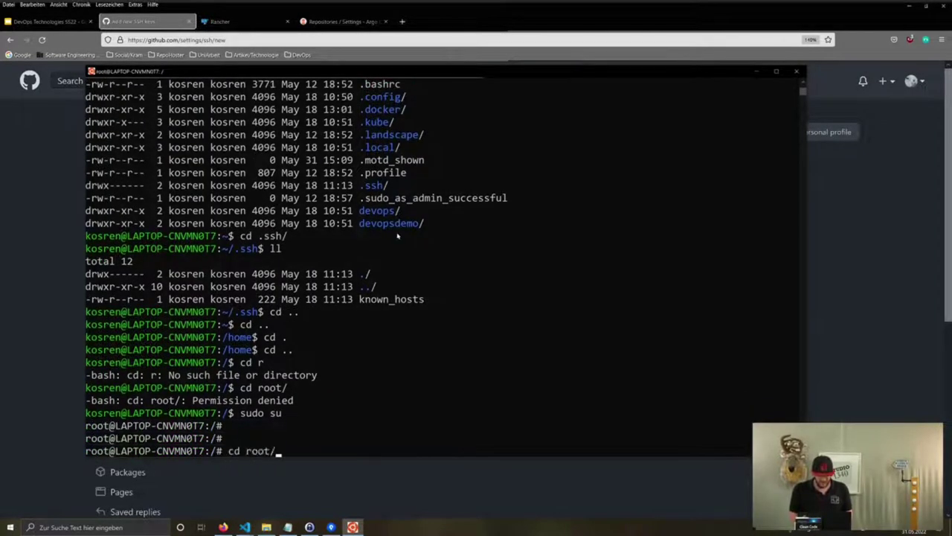
key("Return")
type("ll")
key("Return")
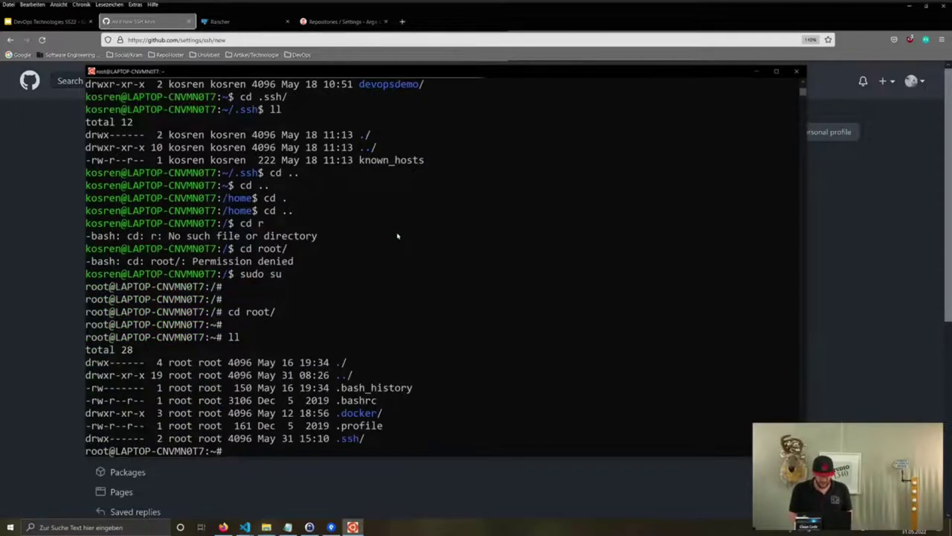
type("cd .ssh/")
key("Return")
type("ll")
key("Return")
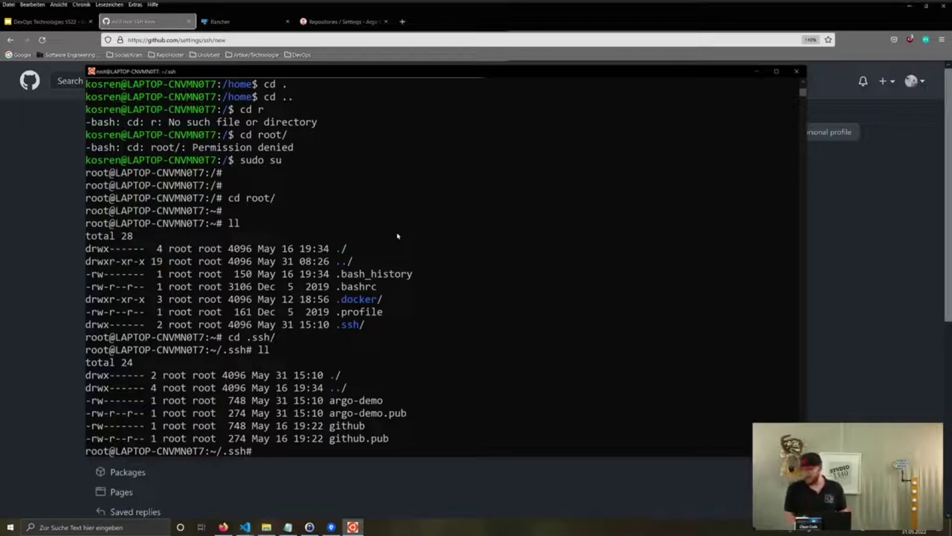
- Print argo-demo.pub, copy the public key and paste it into GitHub's Key box
type("cat argo")
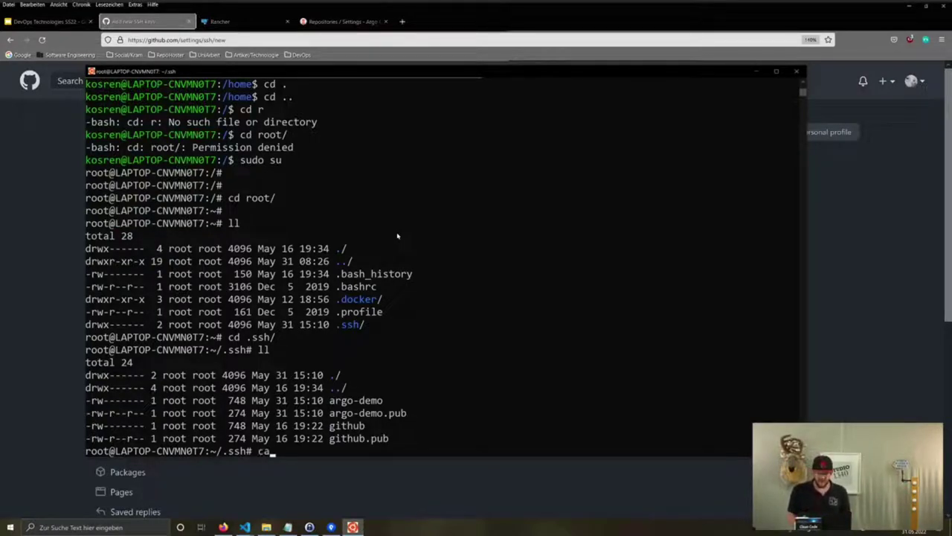
type("-de")
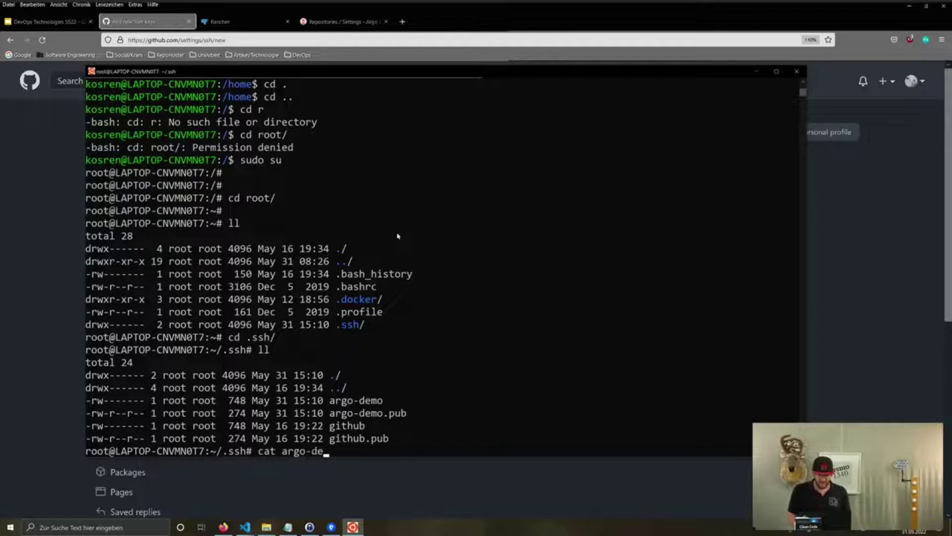
type("mo.pub")
key("Return")
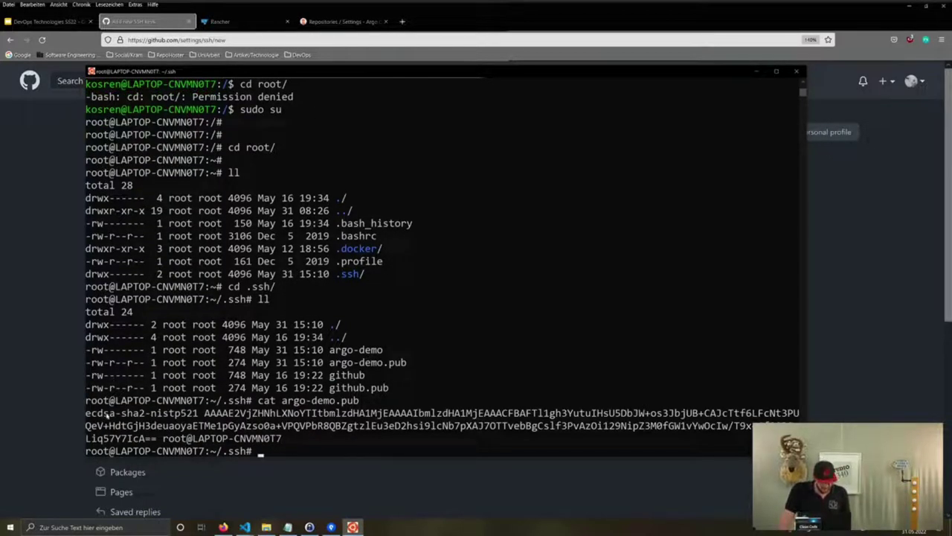
left_click_drag(283, 438, 85, 412)
right_click(254, 419)
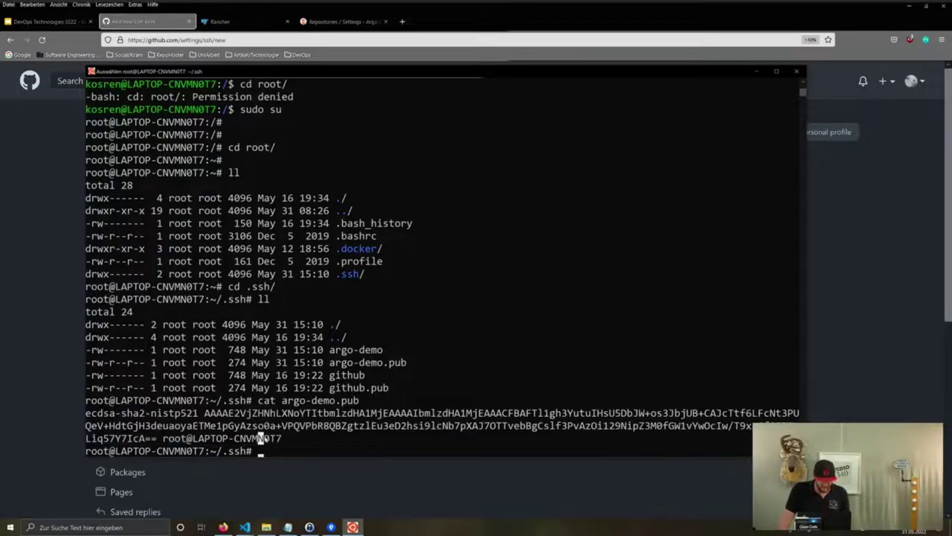
left_click(279, 438)
left_click_drag(281, 438, 86, 412)
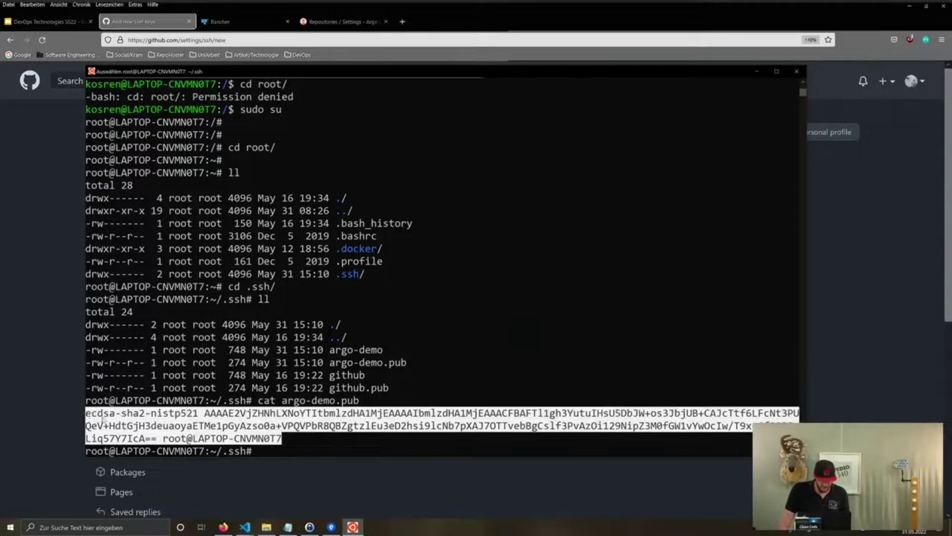
right_click(756, 301)
key("alt+Tab")
left_click(568, 305)
key("ctrl+v")
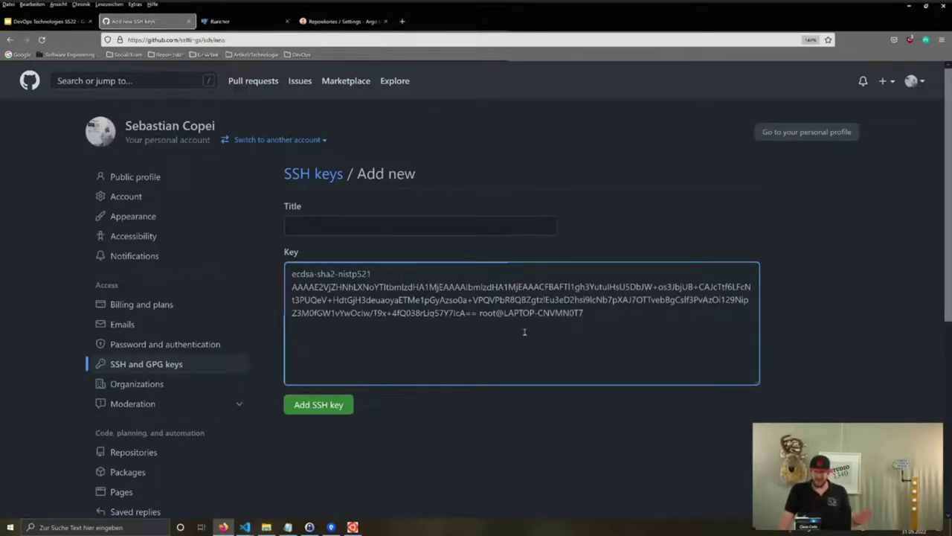
- Leave the pasted key in GitHub's form and return to Argo CD's Repositories list
left_click(358, 225)
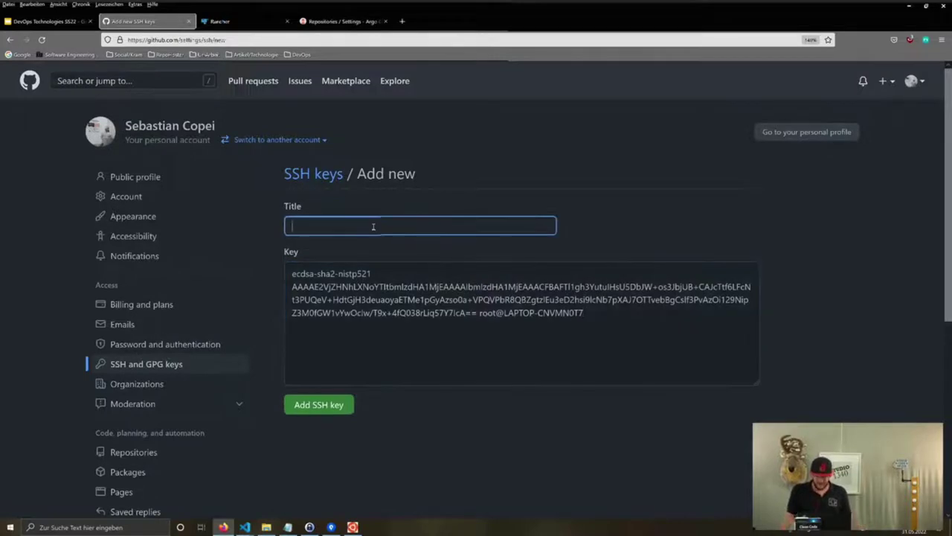
left_click(344, 19)
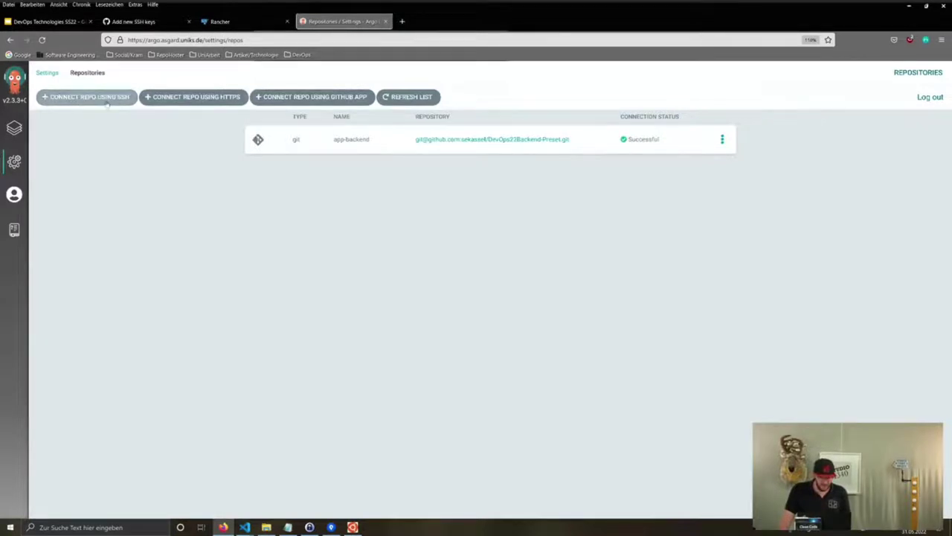
- Start an SSH repository connection named app-backend-demo in the default project
left_click(107, 103)
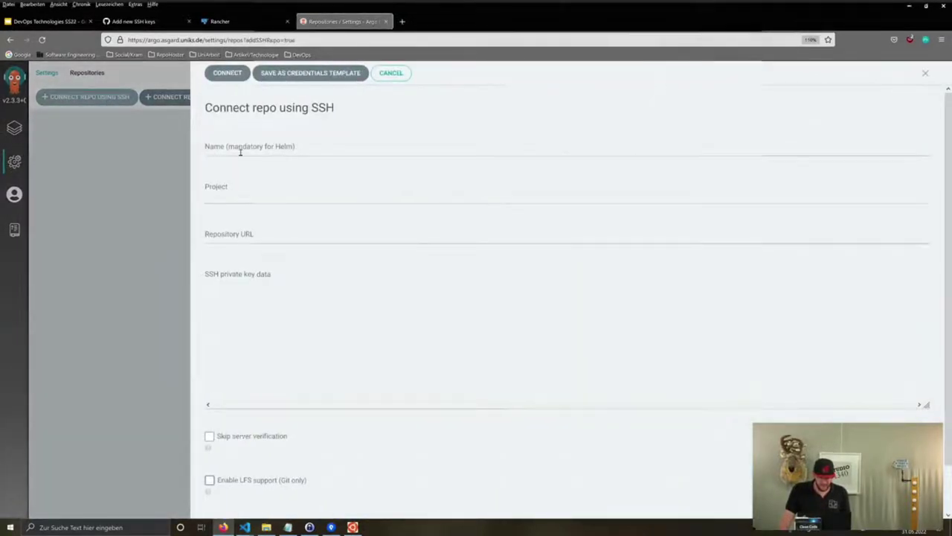
left_click(240, 149)
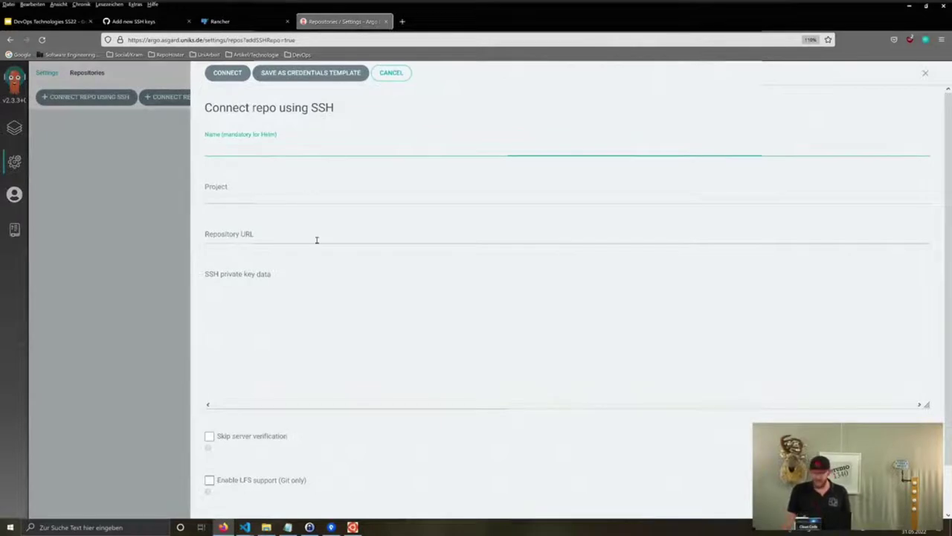
type("a")
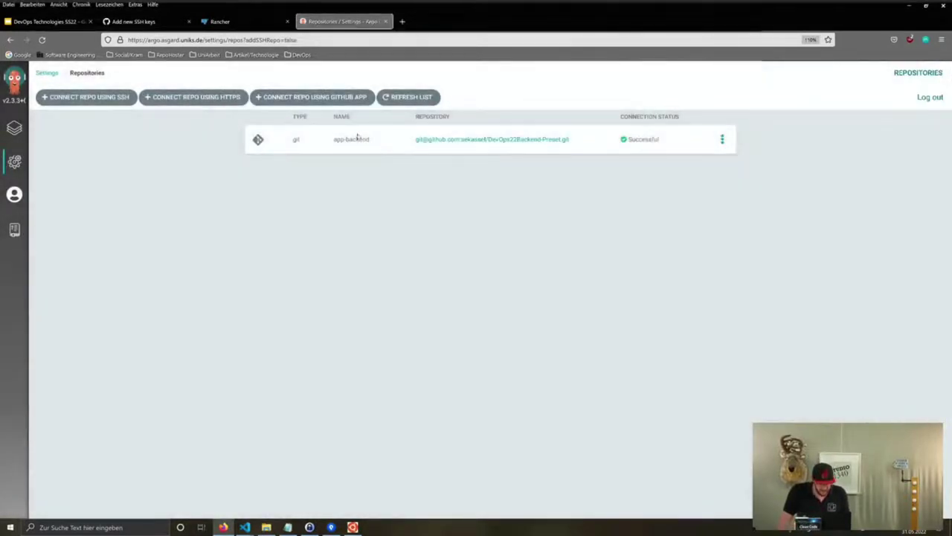
left_click(108, 99)
left_click(353, 142)
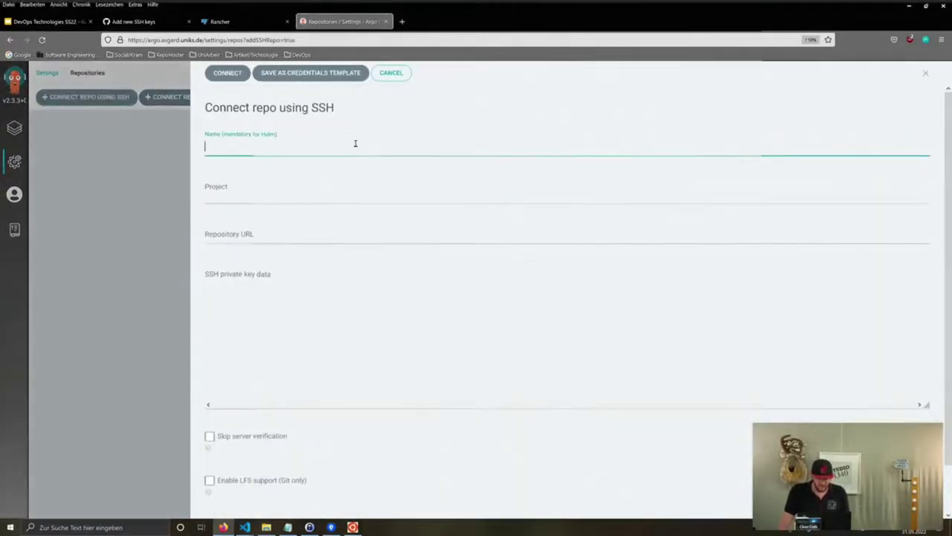
type("app-backend-")
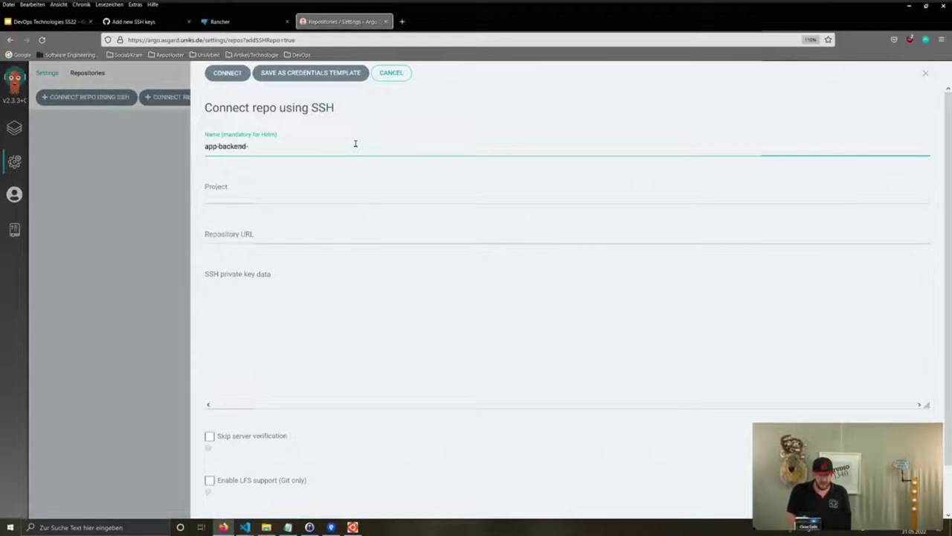
type("demo")
key("Tab")
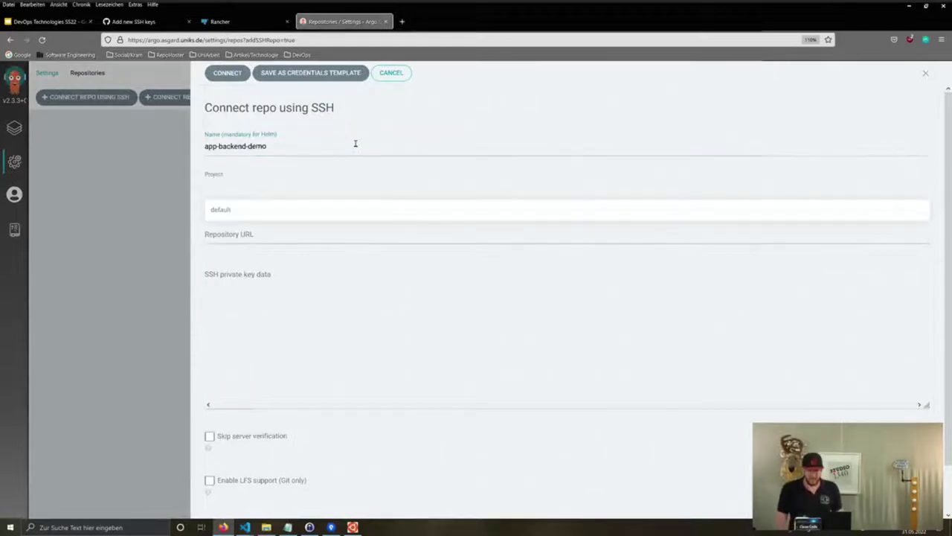
left_click(273, 207)
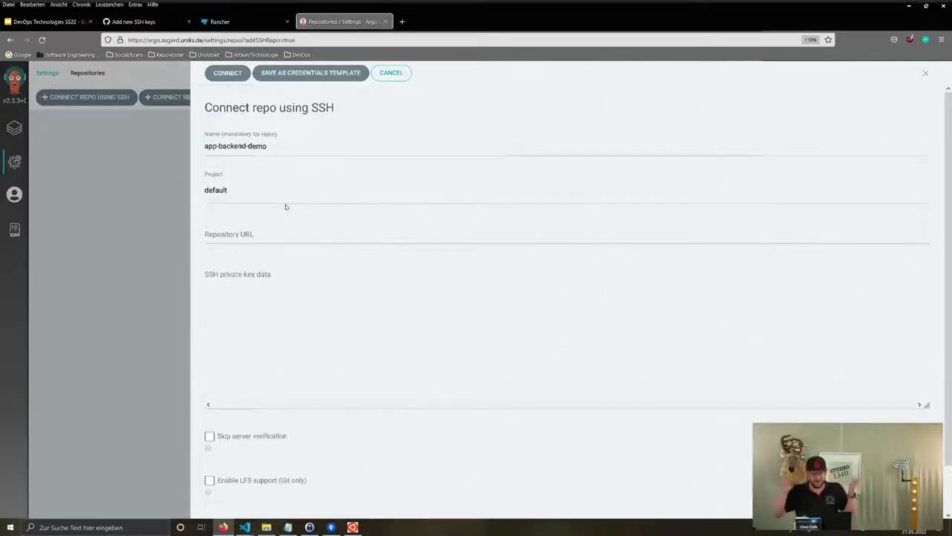
left_click(261, 232)
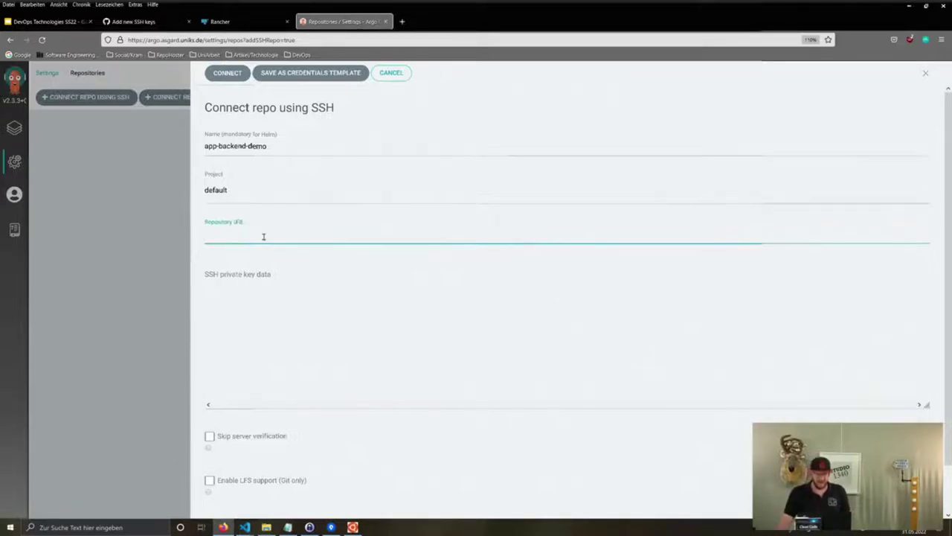
left_click(134, 20)
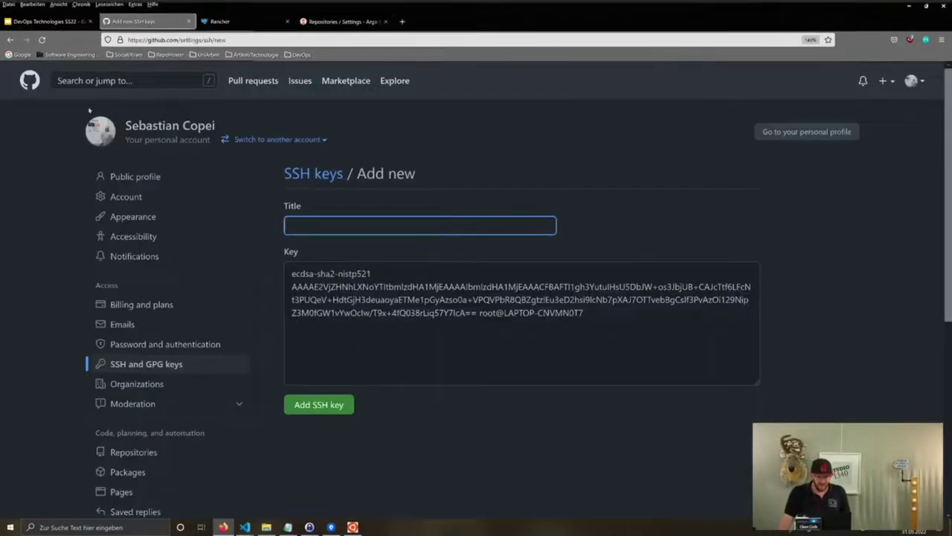
- Copy the SSH clone URL of the devops22-app-backend-KosrenDQ repository from the sekassel organisation
left_click(30, 80)
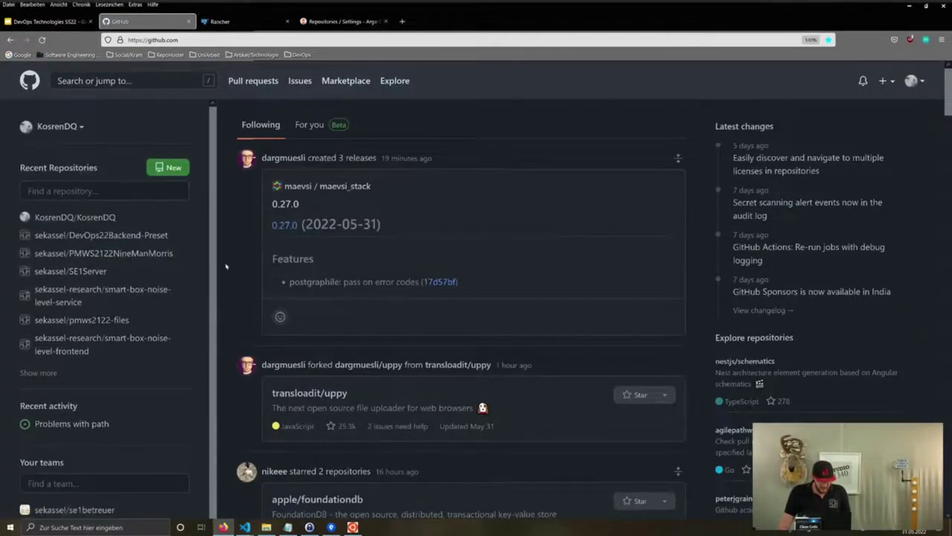
left_click(104, 235)
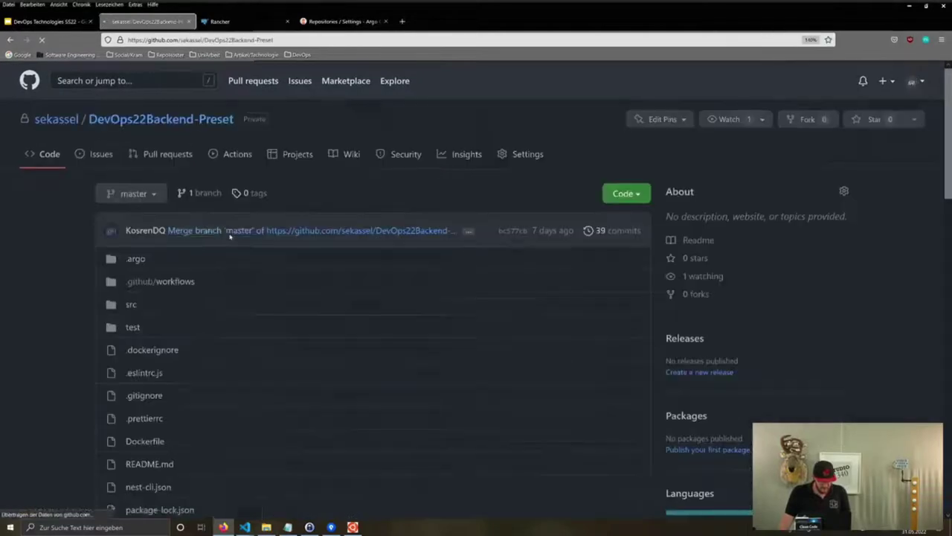
left_click(56, 119)
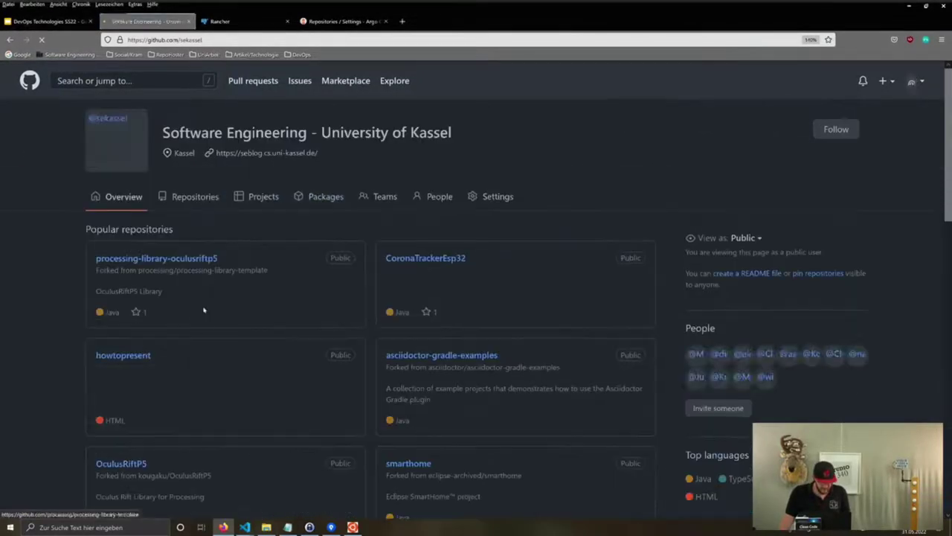
scroll(186, 330, "down", 10)
left_click(173, 216)
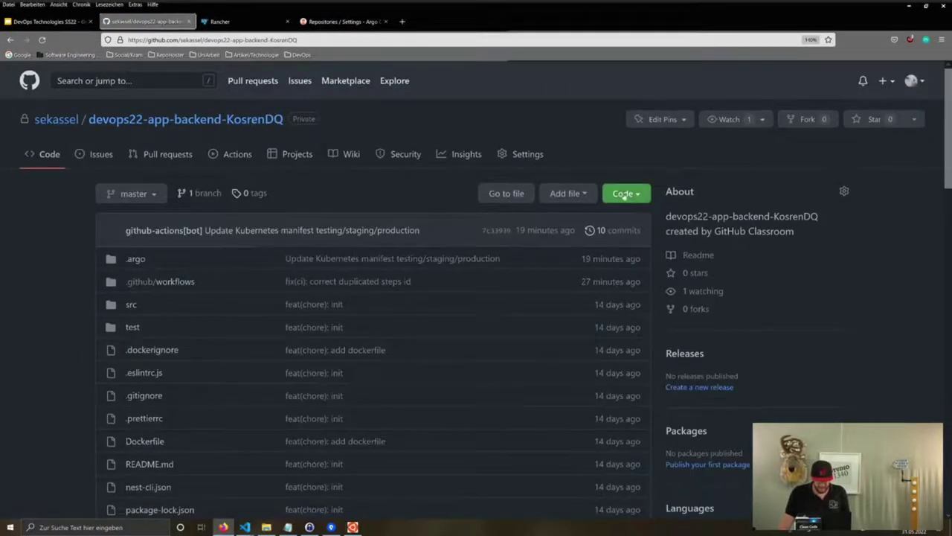
left_click(623, 193)
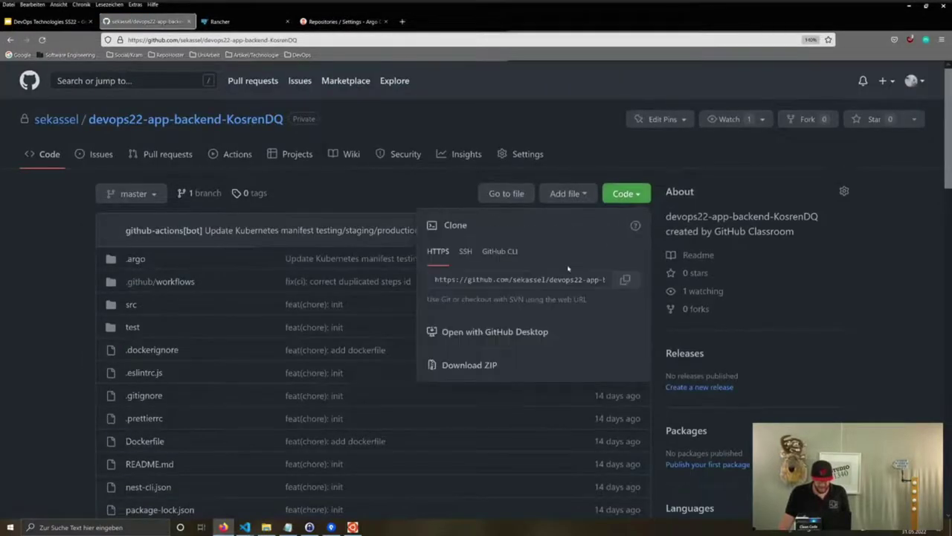
left_click(464, 252)
left_click(624, 281)
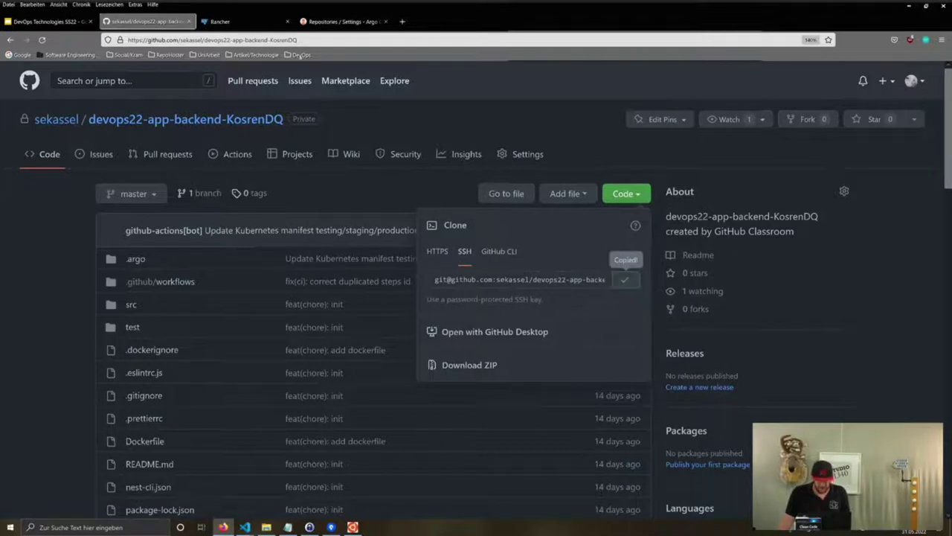
- Paste the SSH URL into Argo CD's Repository URL field and bring up the terminal
left_click(342, 22)
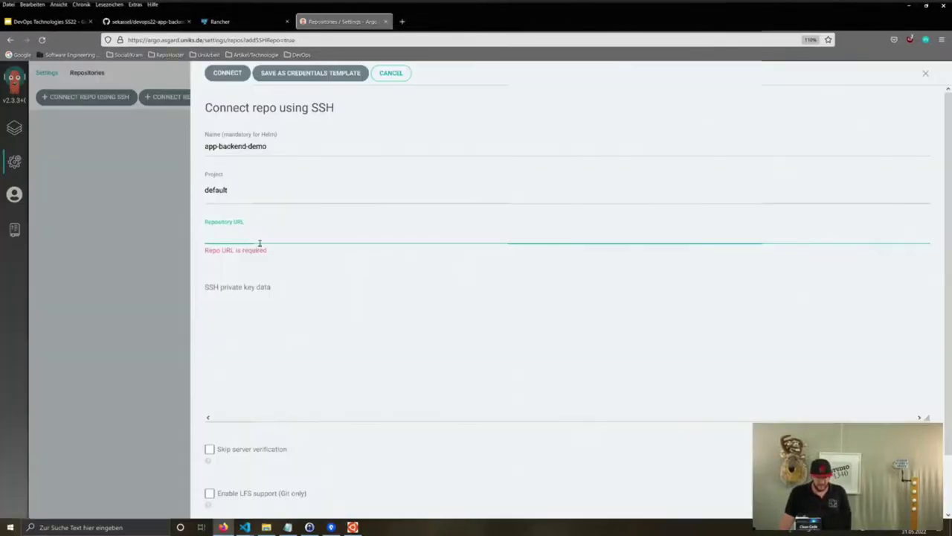
key("ctrl+v")
left_click(297, 326)
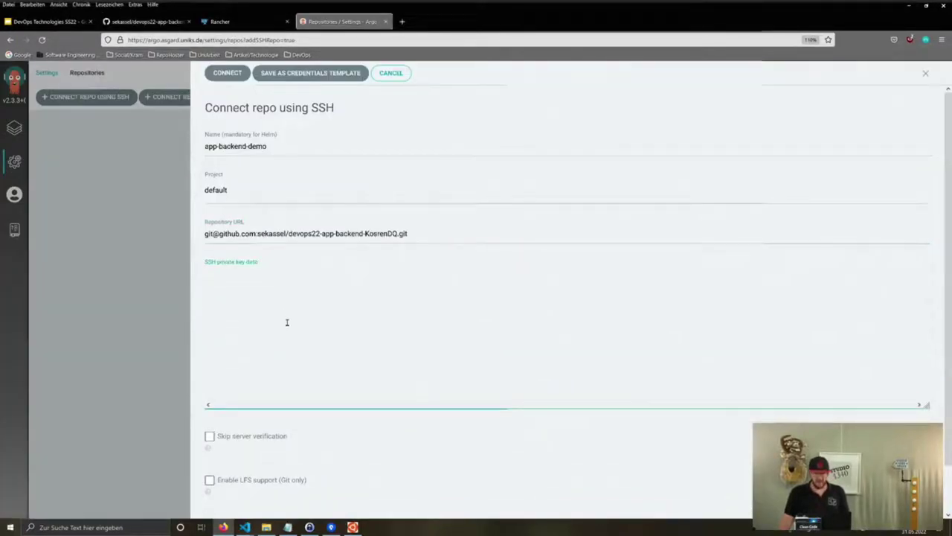
left_click(353, 527)
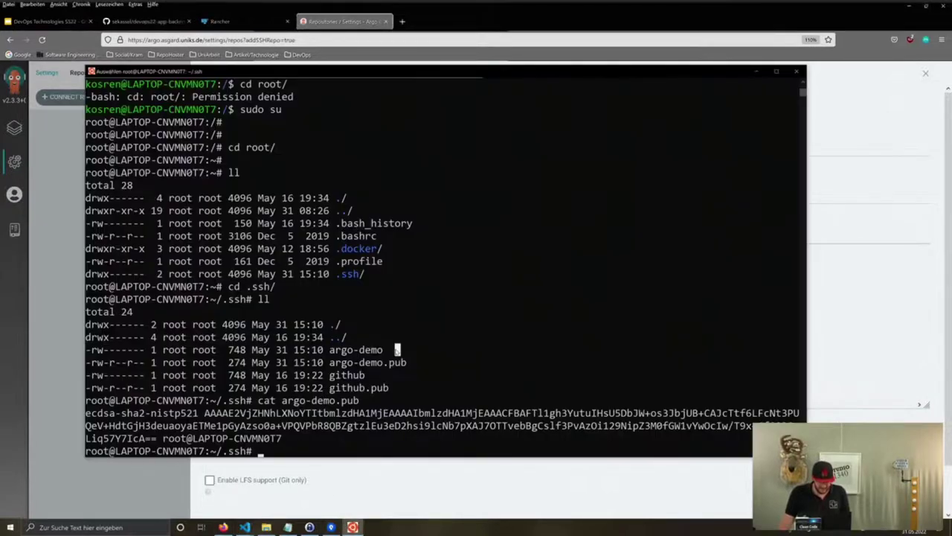
- List the .ssh folder, print the argo-demo private key with cat and select it
key("Return")
key("Return")
type("ll")
key("Return")
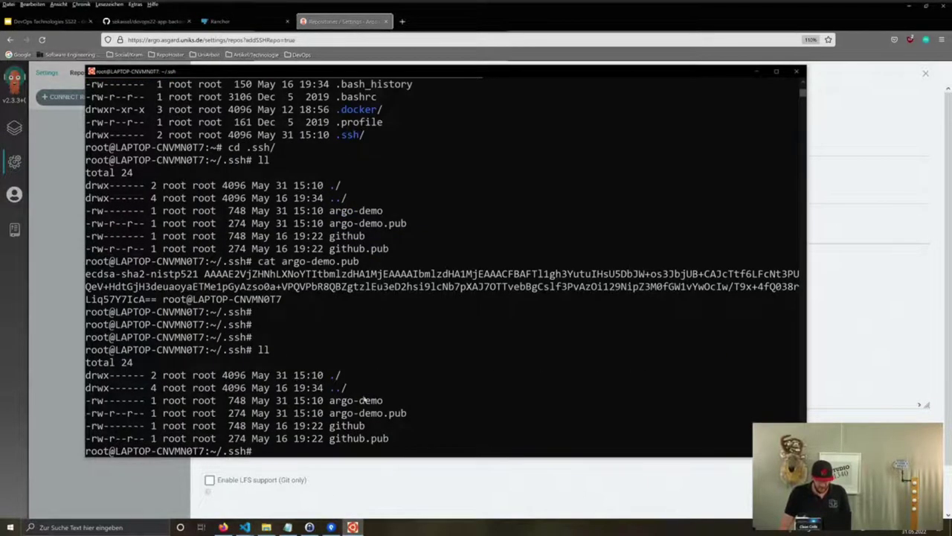
type("cat argo-dem")
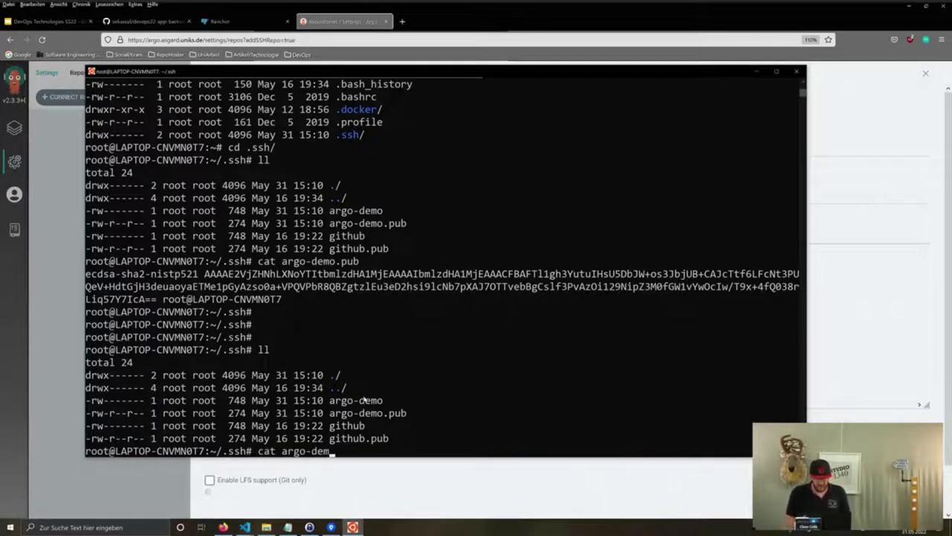
type("o")
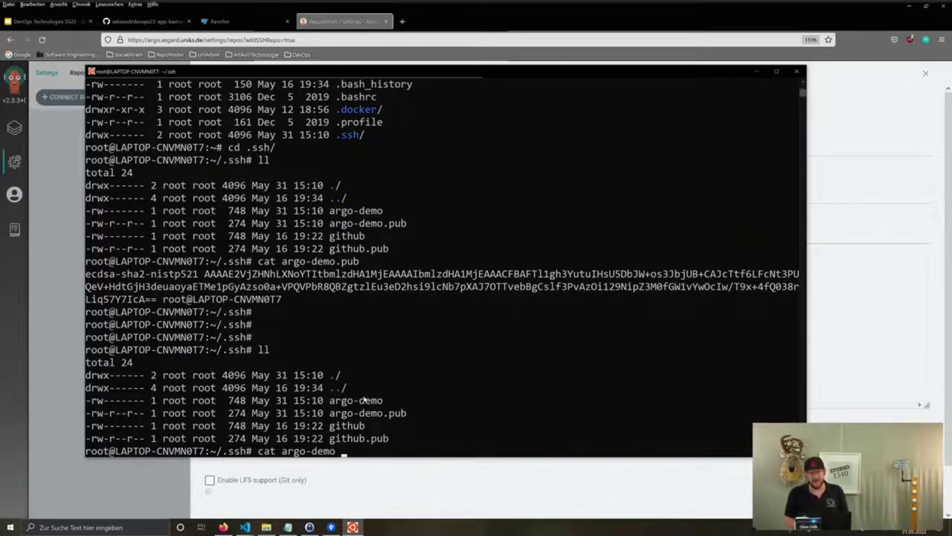
key("Return")
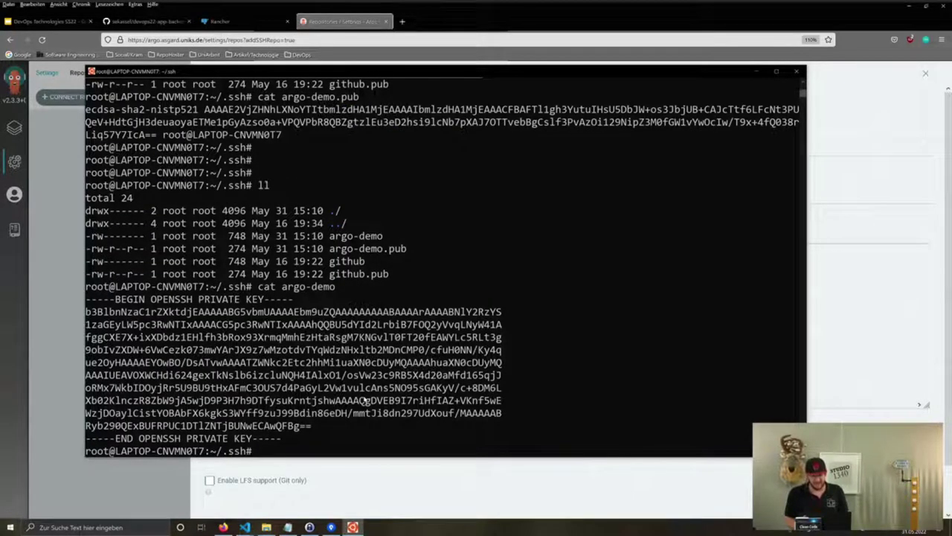
left_click_drag(305, 440, 86, 299)
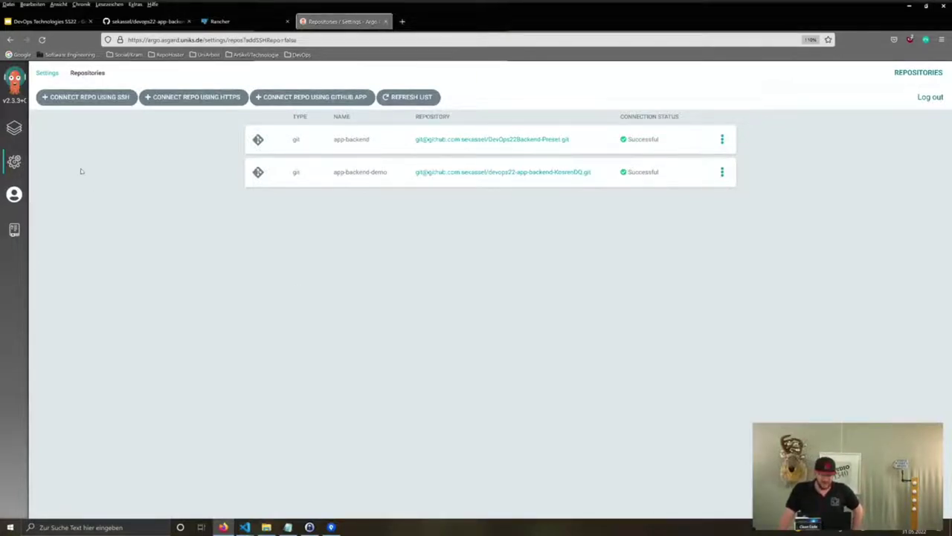
- Check Argo CD's Clusters settings for asgard and in-cluster, then return to Rancher
left_click(15, 161)
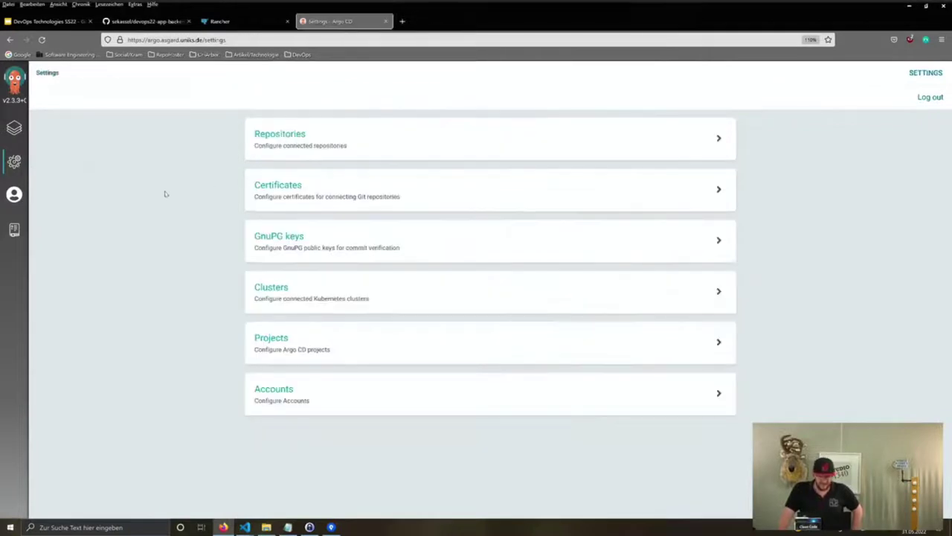
left_click(305, 299)
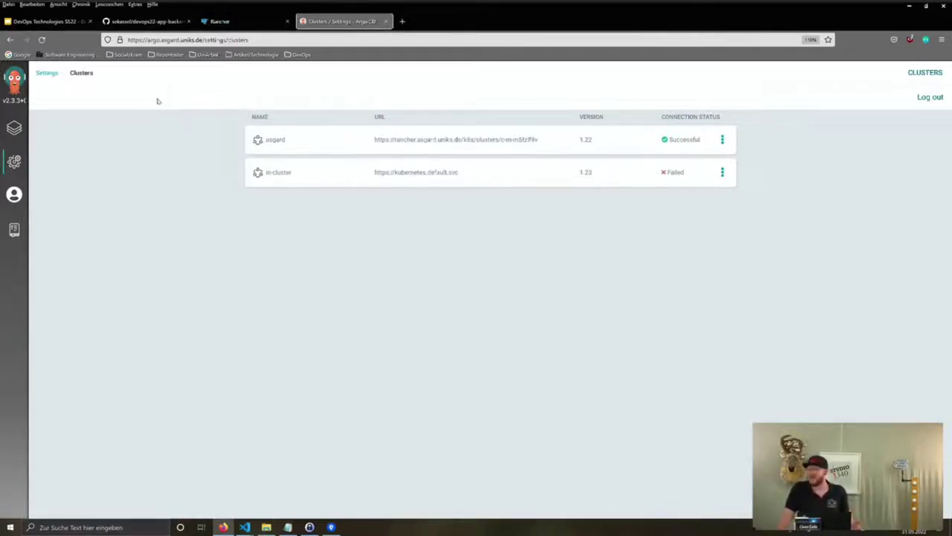
left_click(232, 22)
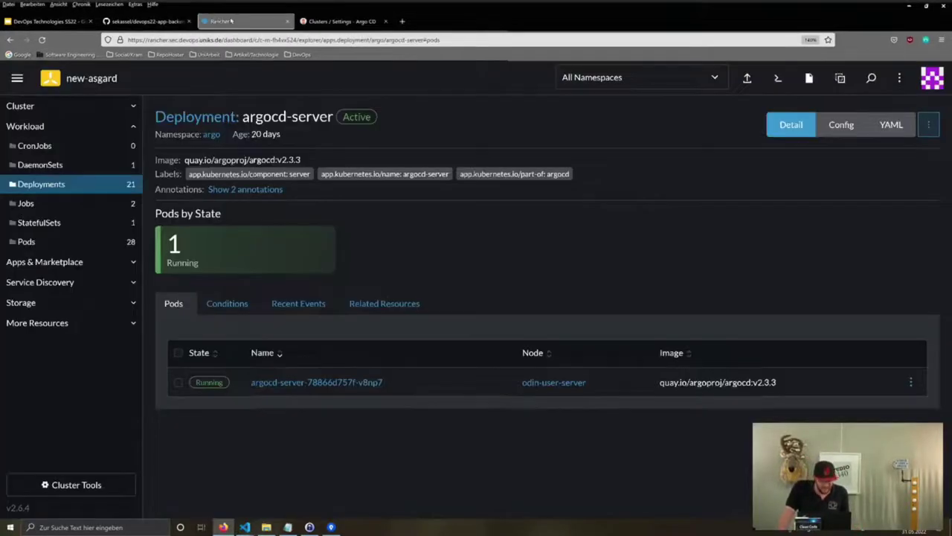
- Open Rancher in a new tab and log in as admin with the account password
left_click(402, 21)
type("rancher")
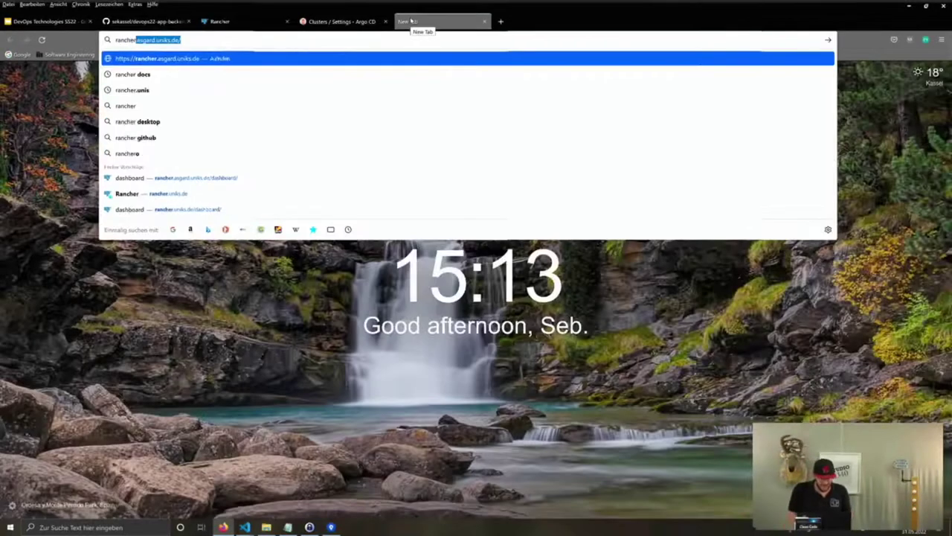
key("Return")
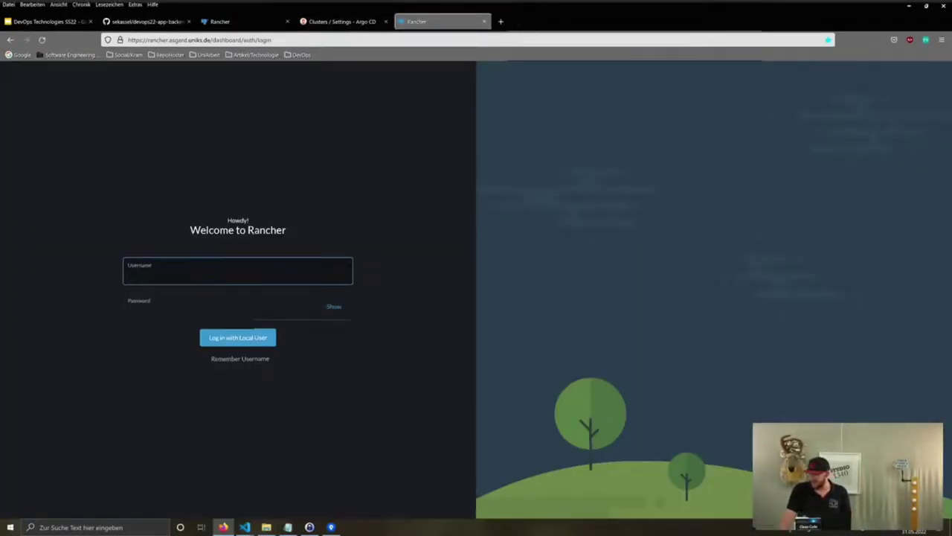
left_click(1, 123)
left_click(165, 268)
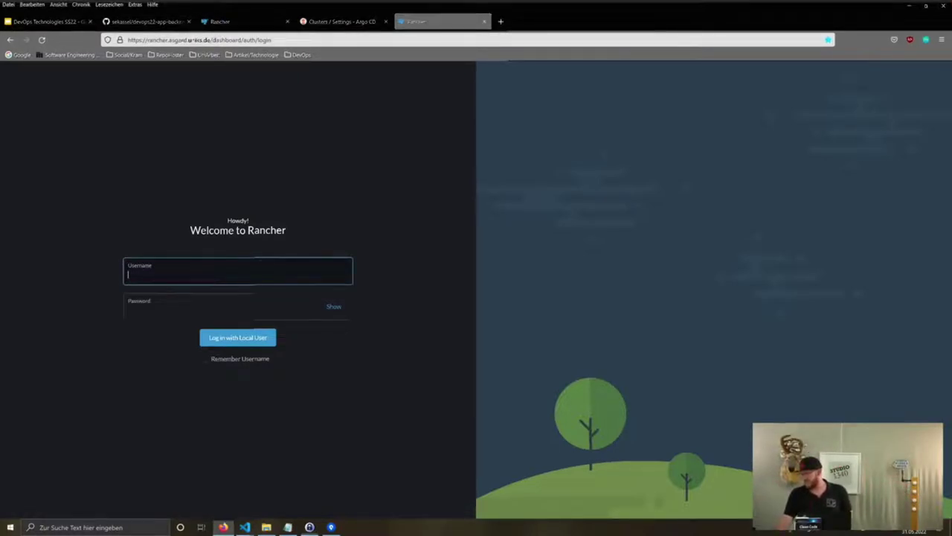
type("admin")
key("Tab")
key("ctrl+v")
key("Return")
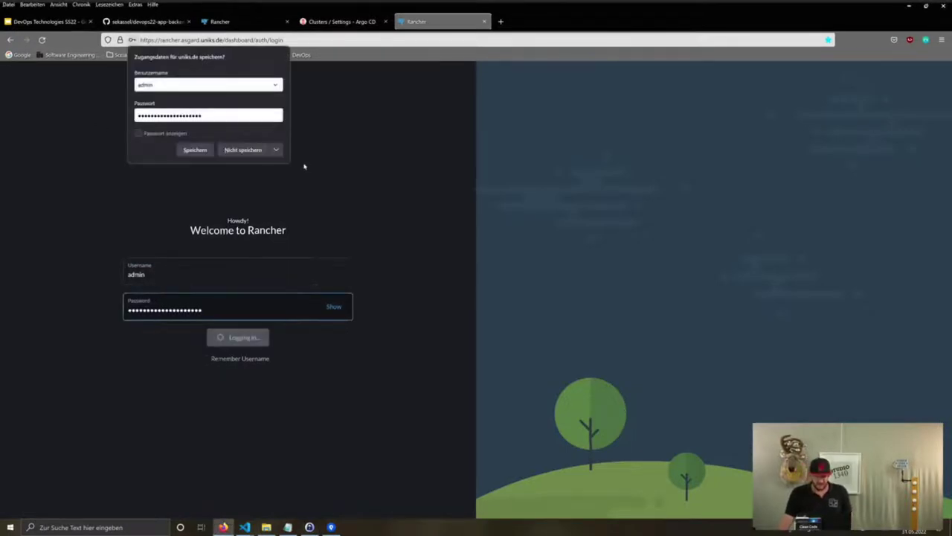
left_click(257, 151)
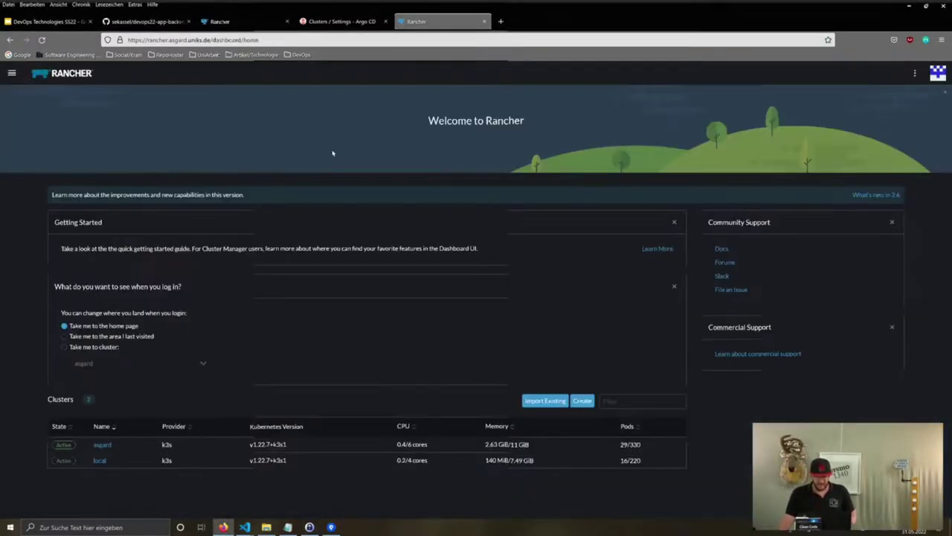
- Open the asgard cluster's Secrets filtered to the argo namespace and start creating a secret
key("ctrl+plus")
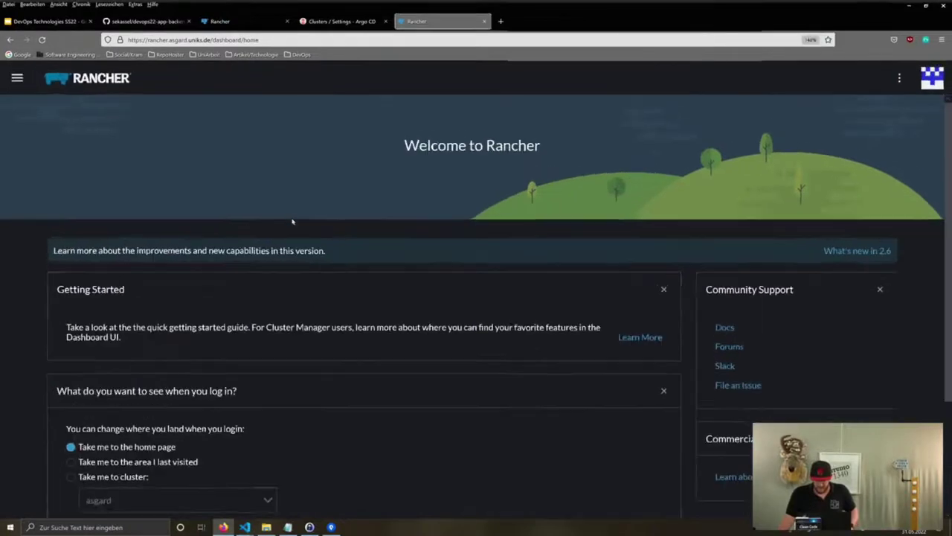
scroll(131, 389, "down", 2)
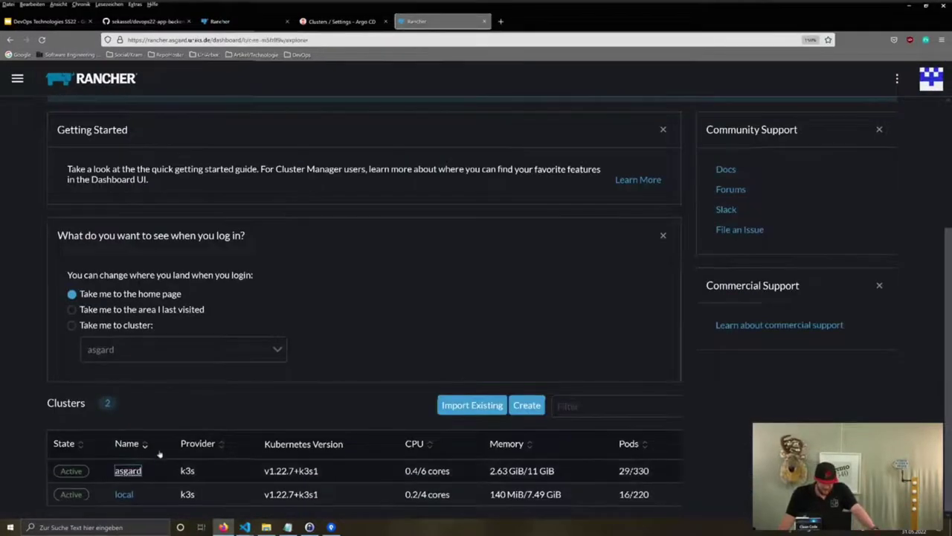
left_click(131, 471)
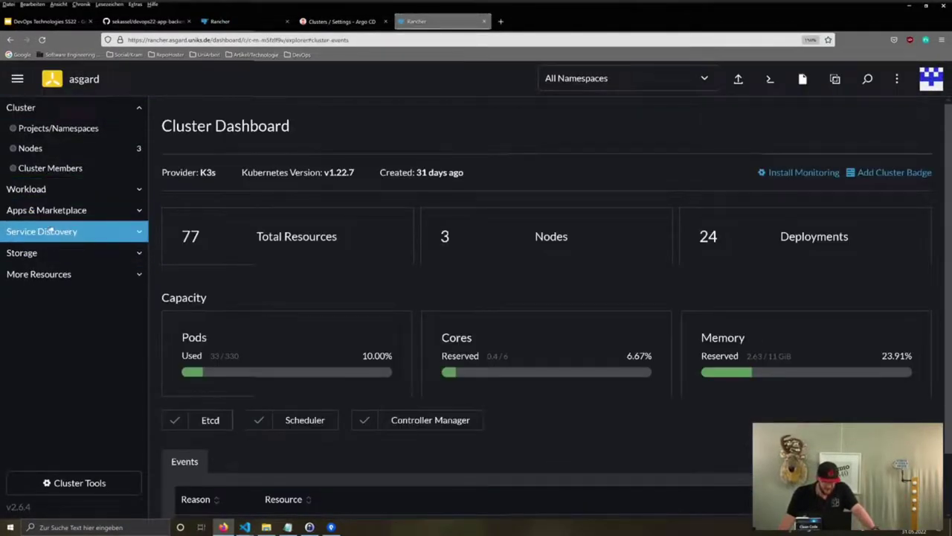
left_click(96, 256)
left_click(34, 293)
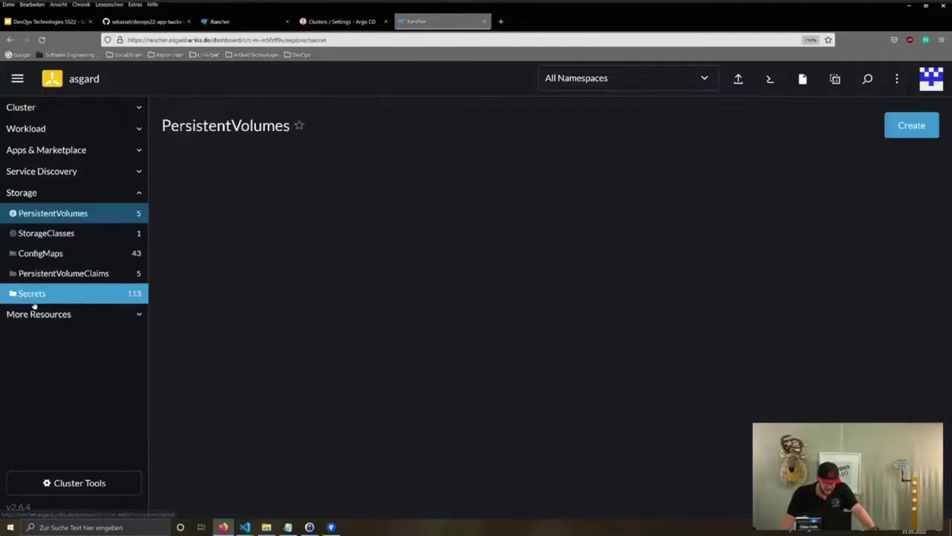
left_click(702, 82)
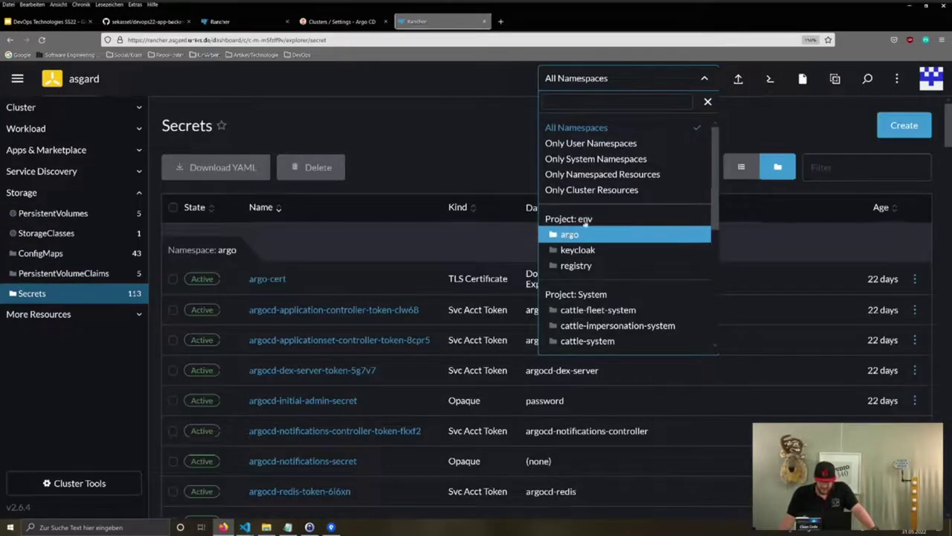
left_click(569, 234)
scroll(355, 143, "down", 1)
scroll(355, 143, "down", 3)
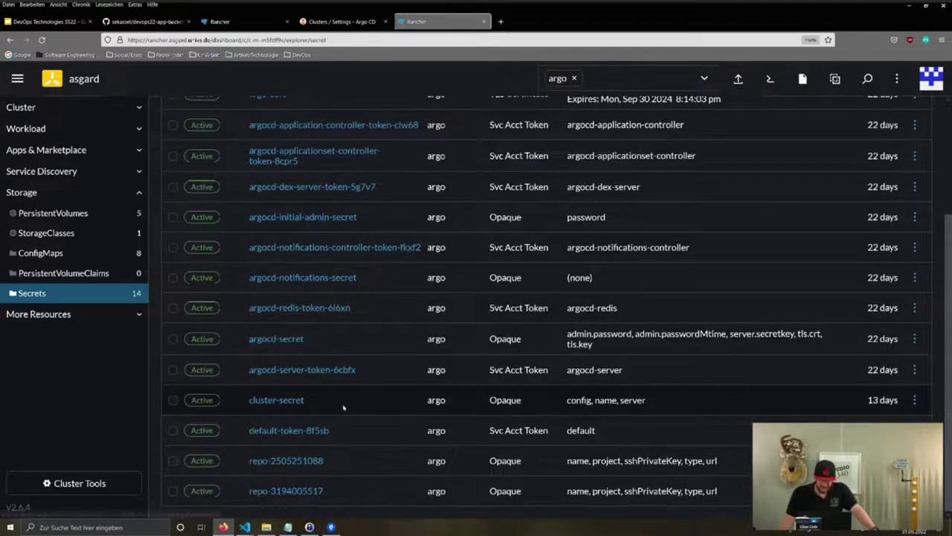
scroll(898, 149, "up", 3)
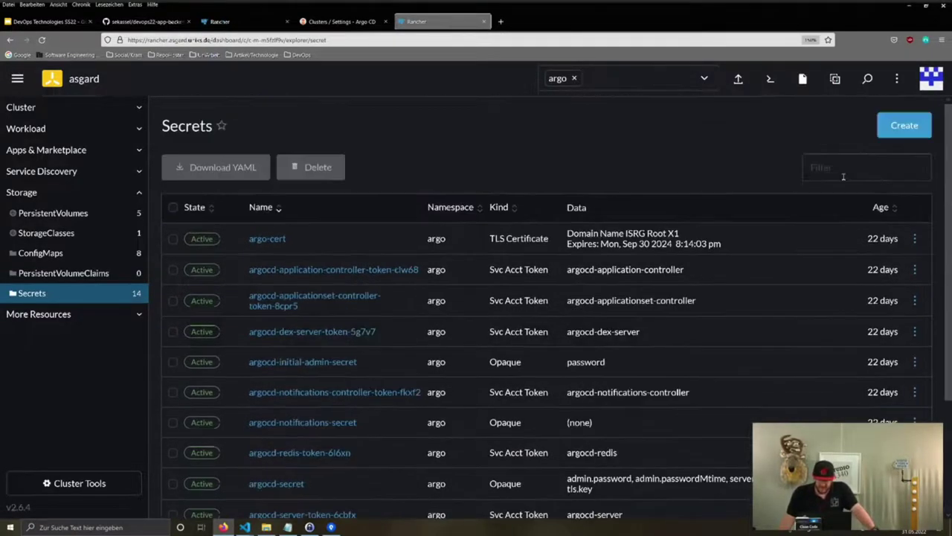
left_click(903, 124)
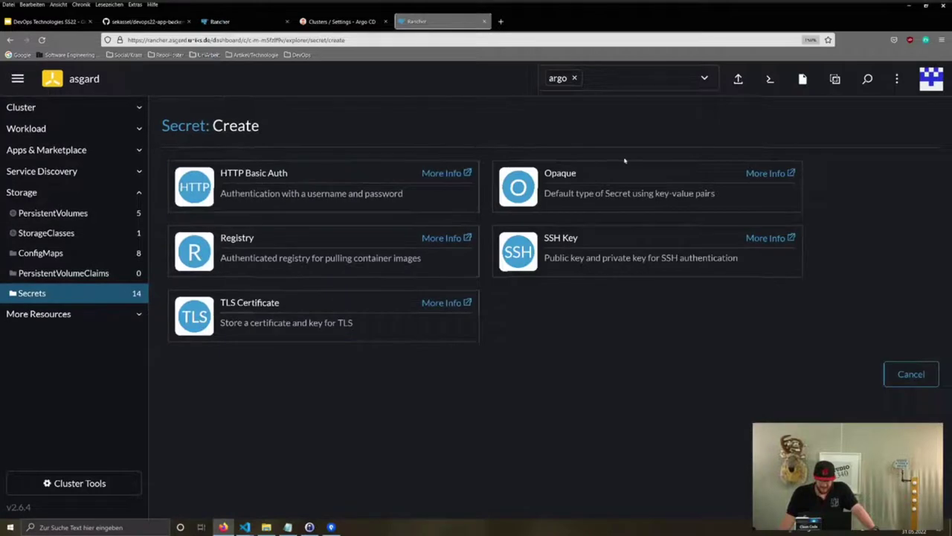
- Start an Opaque secret named cluster-secret-new-asgard
left_click(629, 175)
type("c")
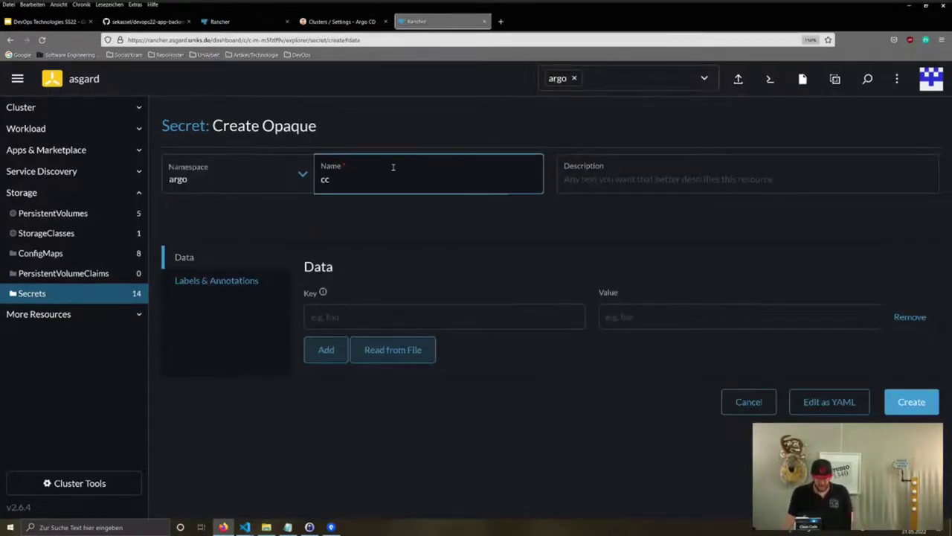
type("luster-secret")
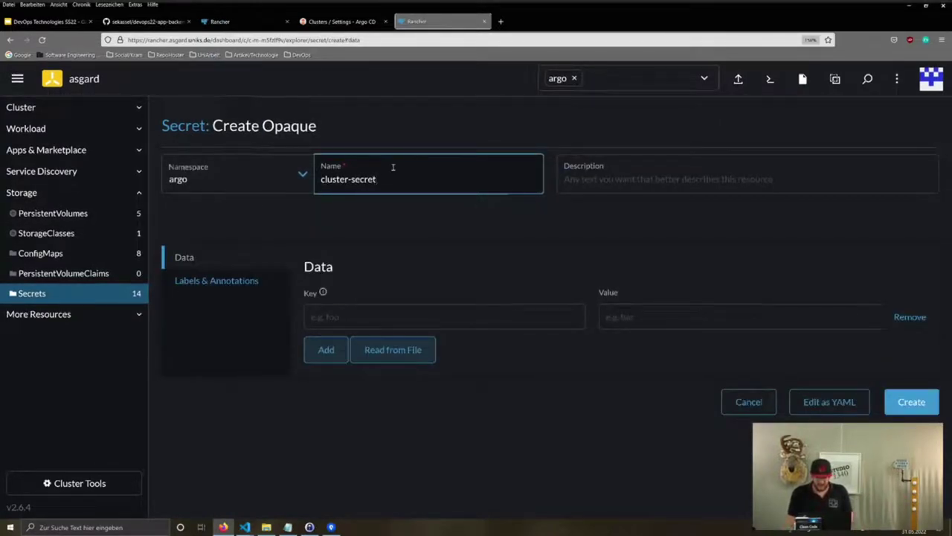
type("-new-ag")
key("BackSpace")
type("sgard")
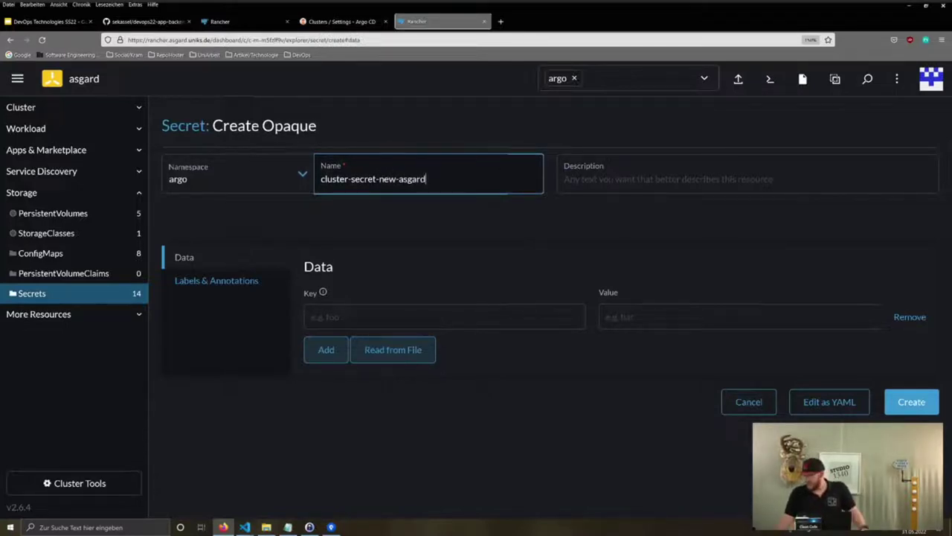
- Enter 'name' as the secret's first data key
key("alt+Tab")
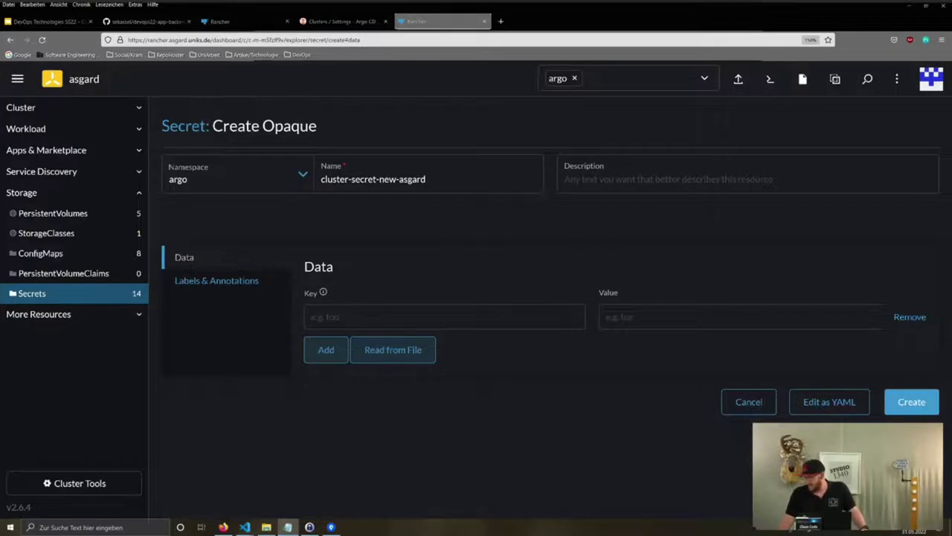
left_click(378, 310)
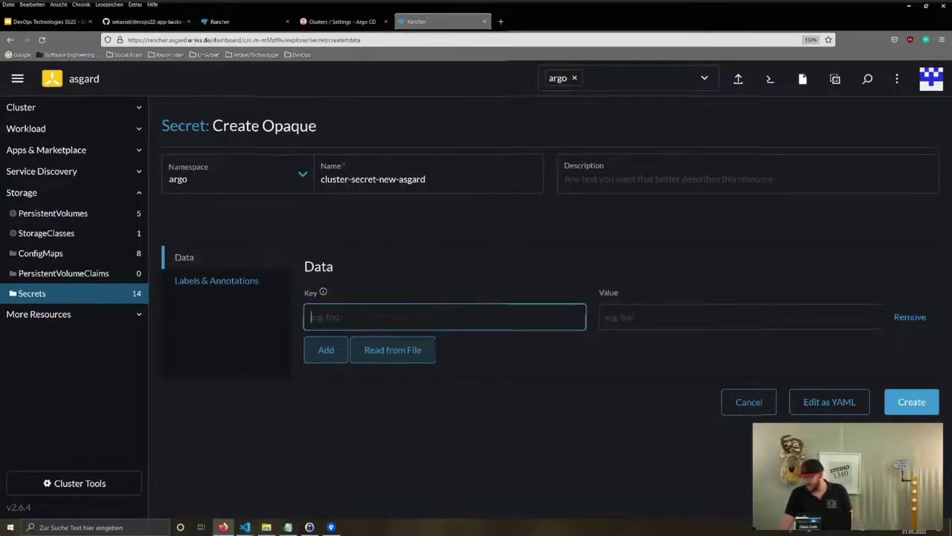
key("alt+Tab")
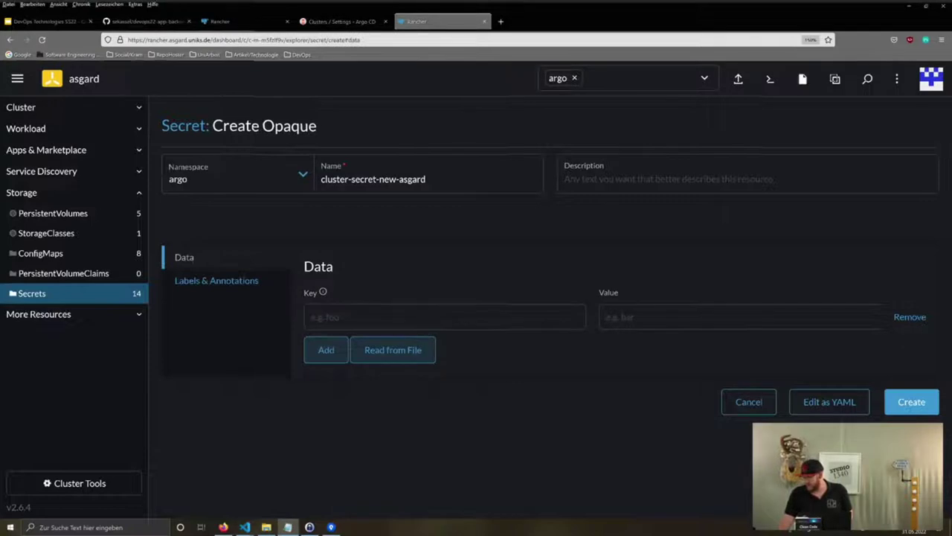
left_click(372, 316)
type("name")
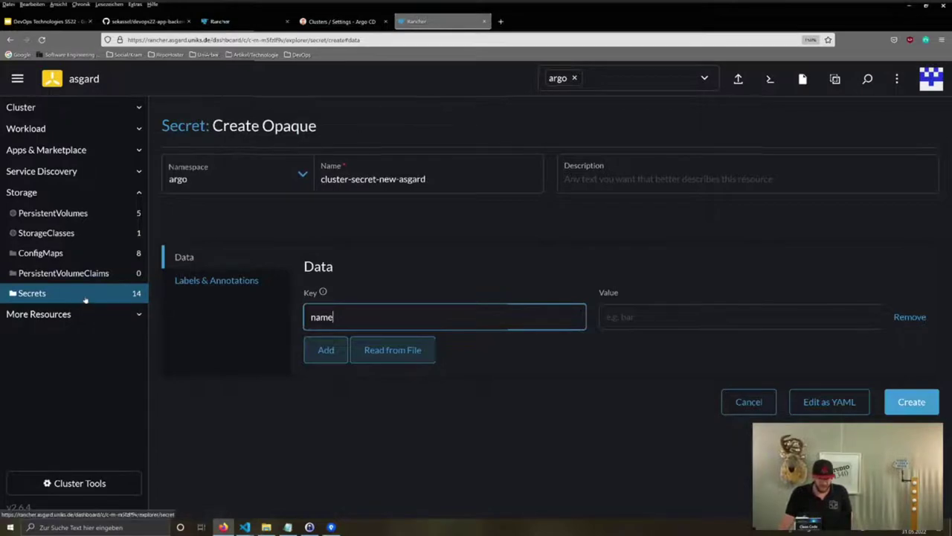
- Open the secrets list in a background tab, then return to the 'name' key field
middle_click(40, 253)
left_click(513, 22)
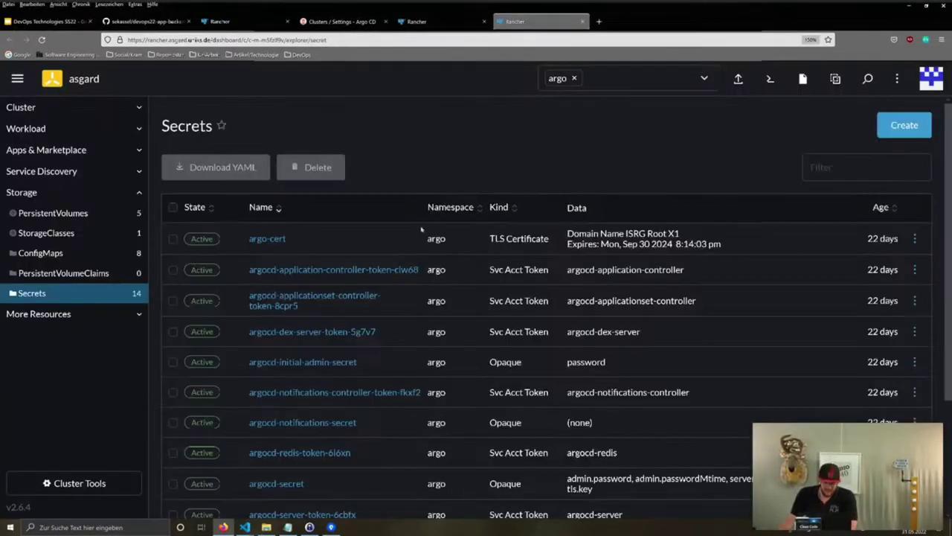
scroll(421, 228, "down", 3)
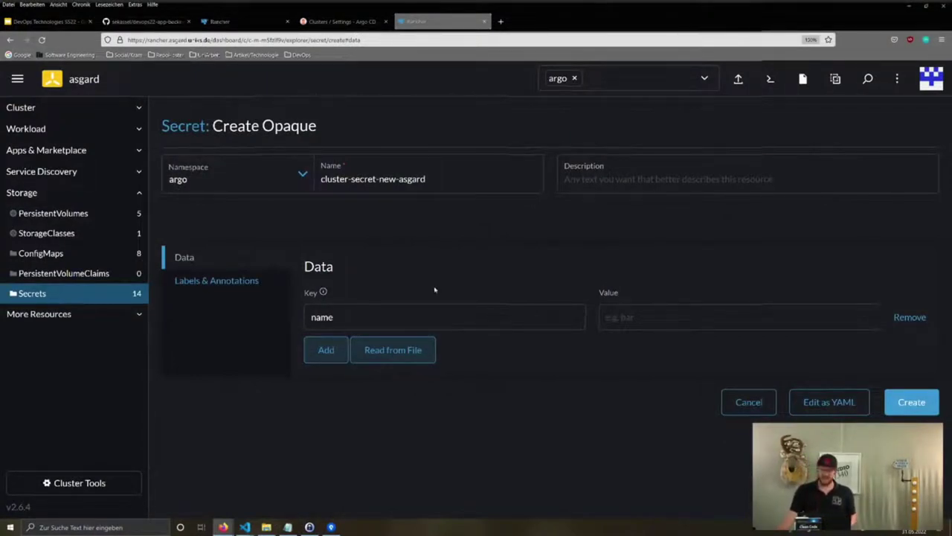
left_click(415, 314)
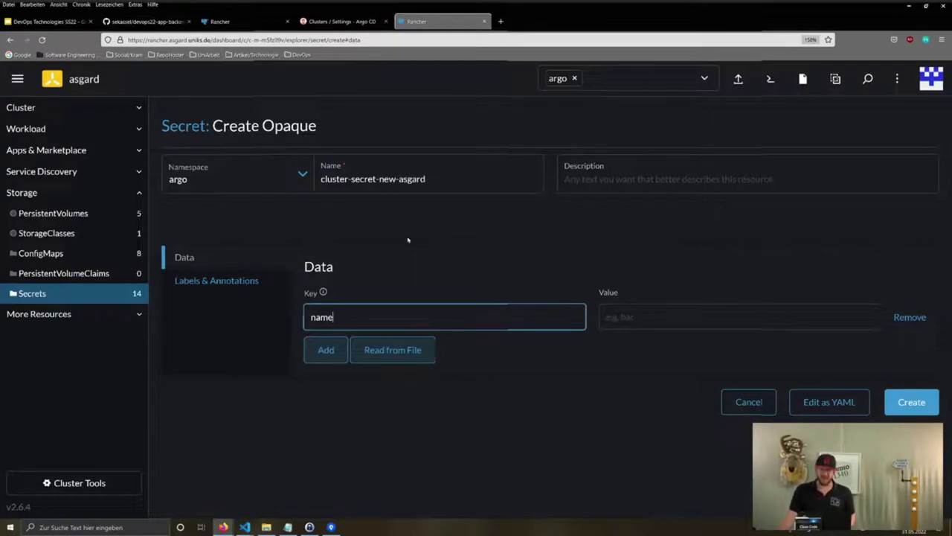
- Give the name key the value new-asgard and add a second key, 'server'
left_click(241, 22)
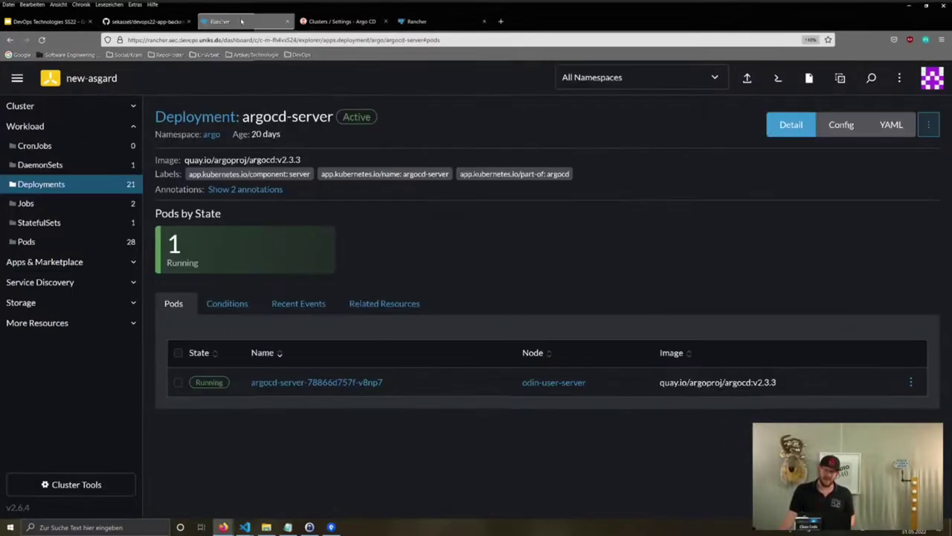
left_click(17, 79)
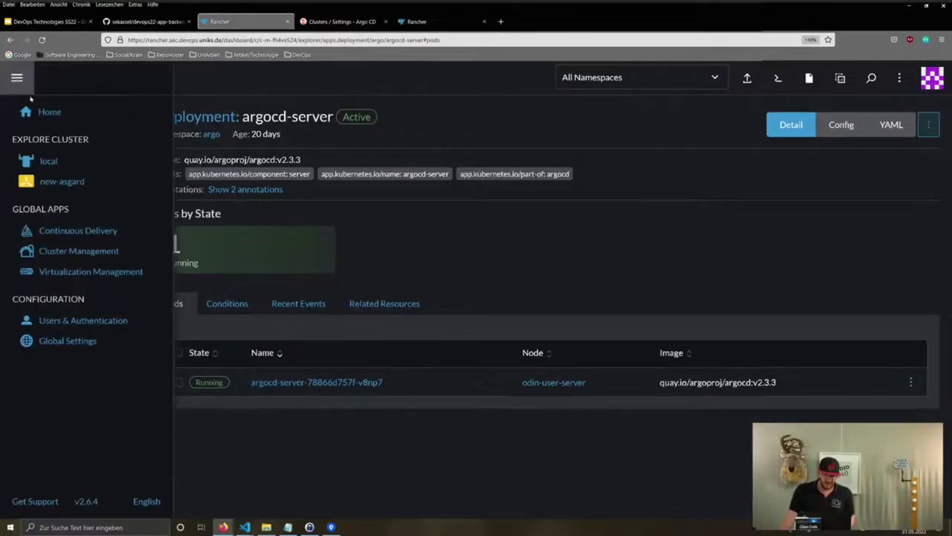
left_click(45, 112)
scroll(187, 408, "down", 2)
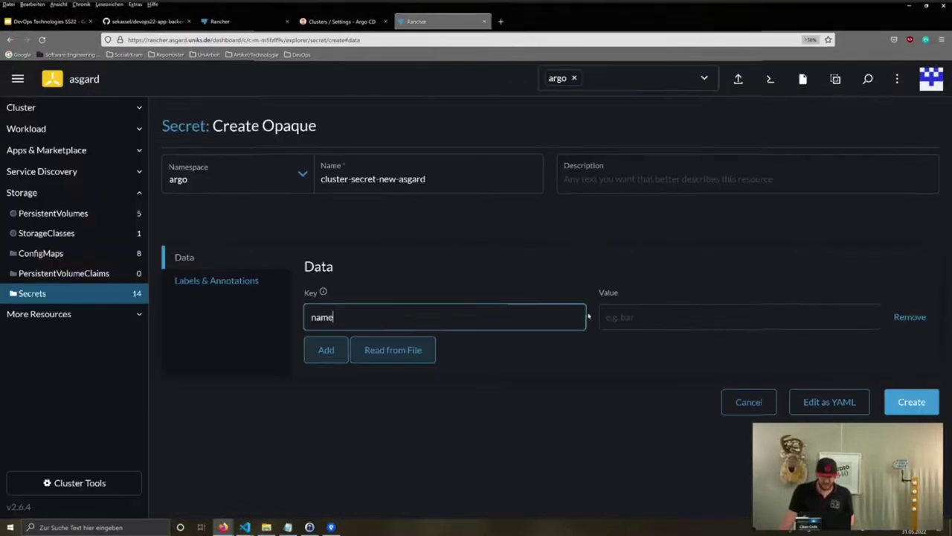
left_click(650, 316)
type("new-asgard")
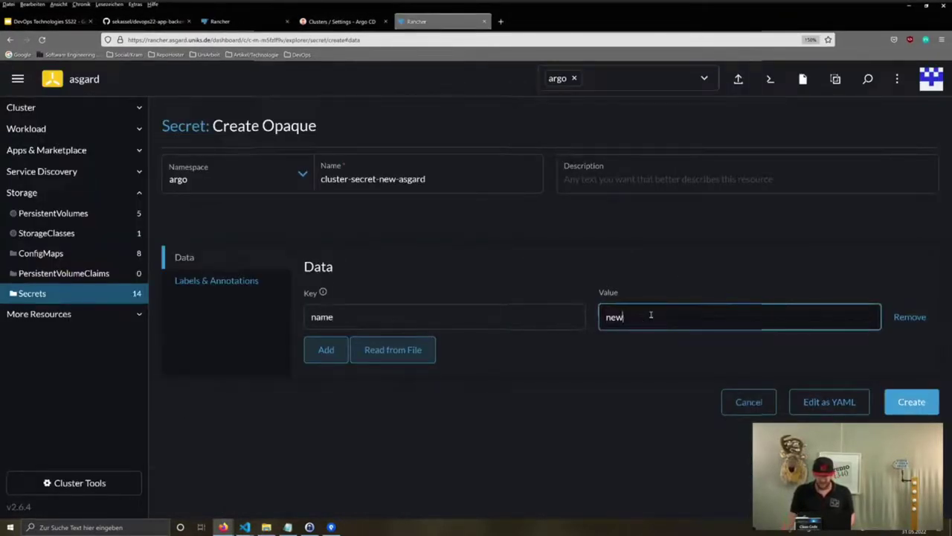
left_click(318, 356)
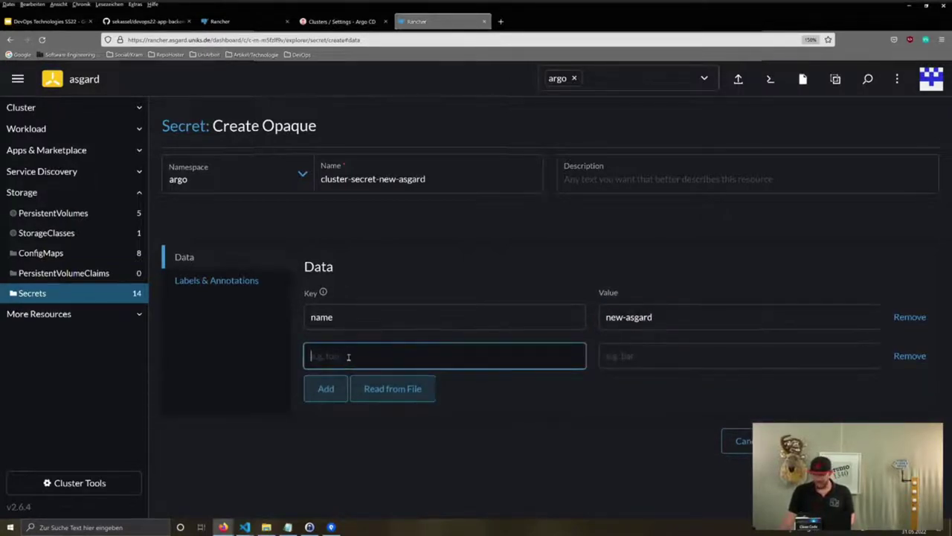
type("server")
left_click(648, 355)
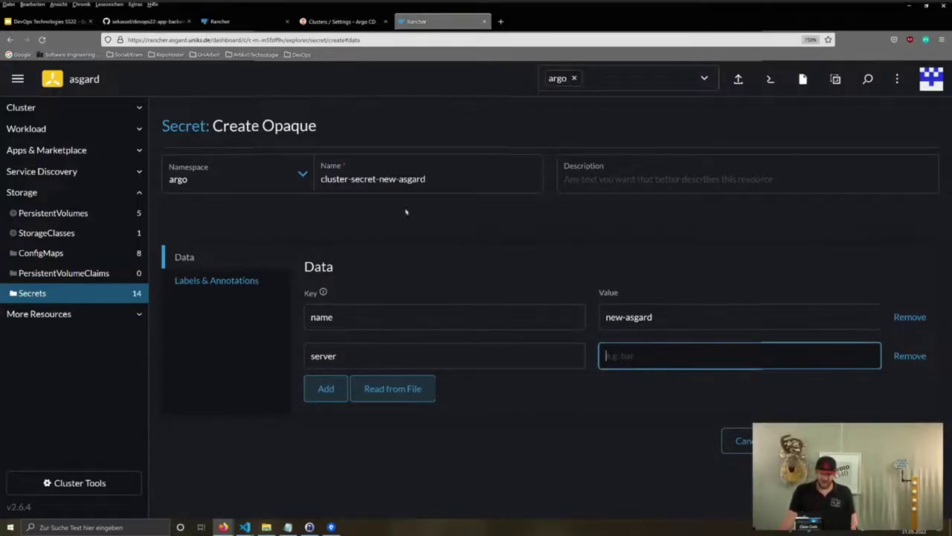
- Download the new-asgard cluster's kubeconfig, new-asgard.yaml, from its Rancher dashboard
left_click(225, 21)
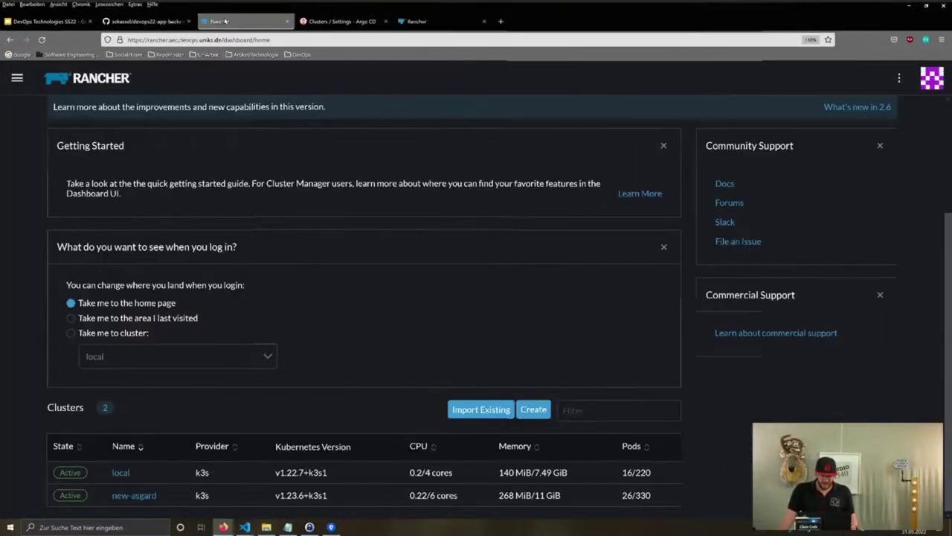
left_click(153, 496)
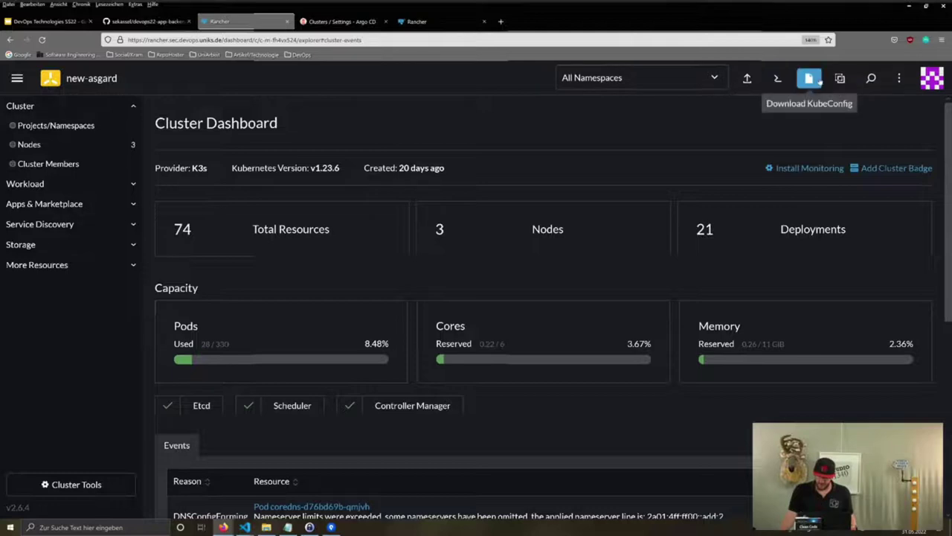
left_click(817, 79)
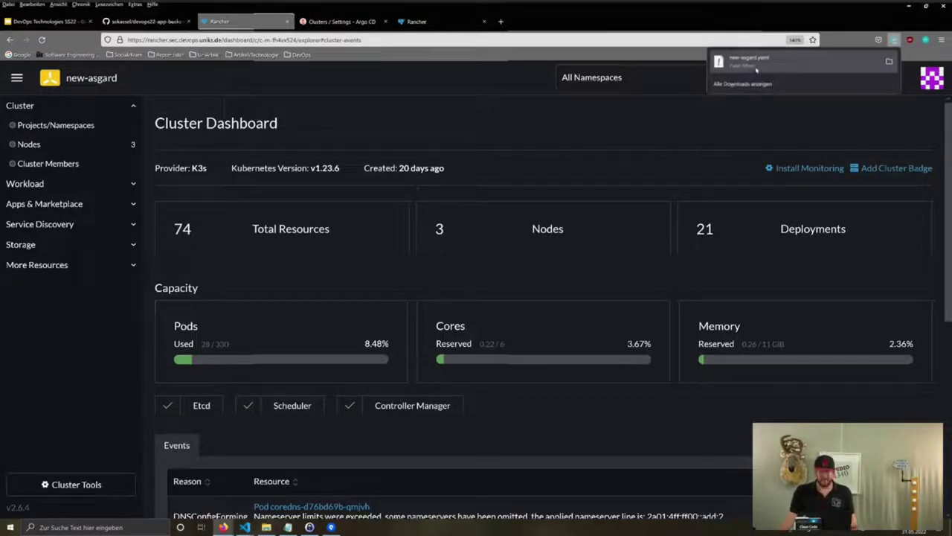
left_click(650, 136)
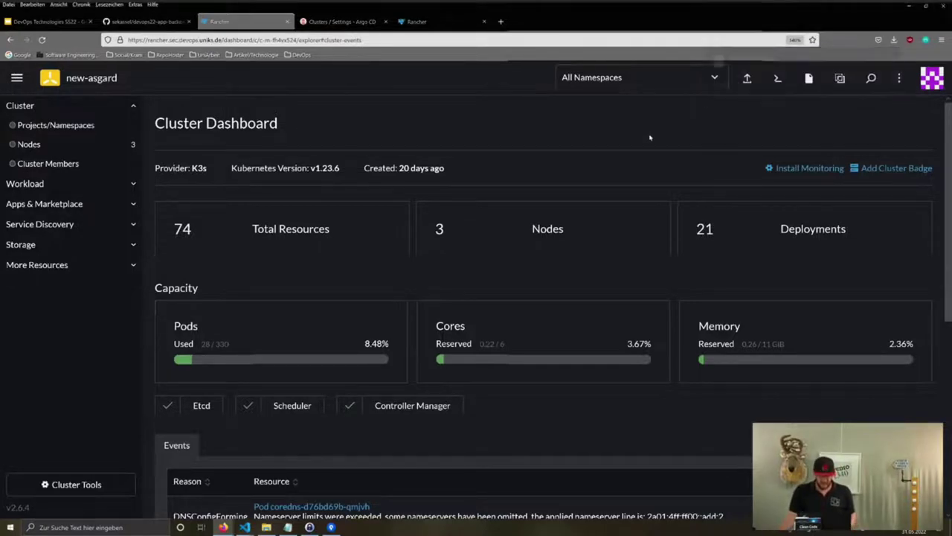
key("super+e")
- Copy the server URL from new-asgard.yaml in VS Code, then return to Firefox
left_click(338, 236)
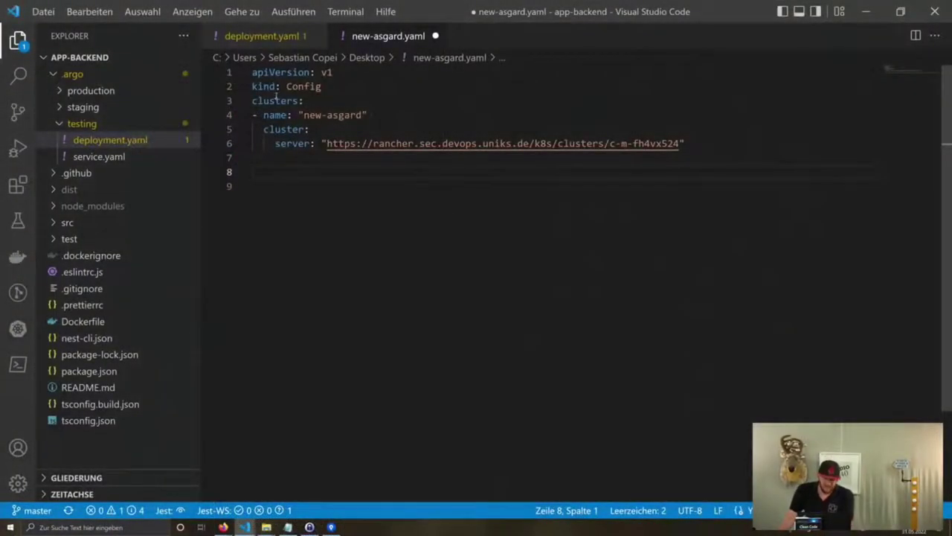
key("Down")
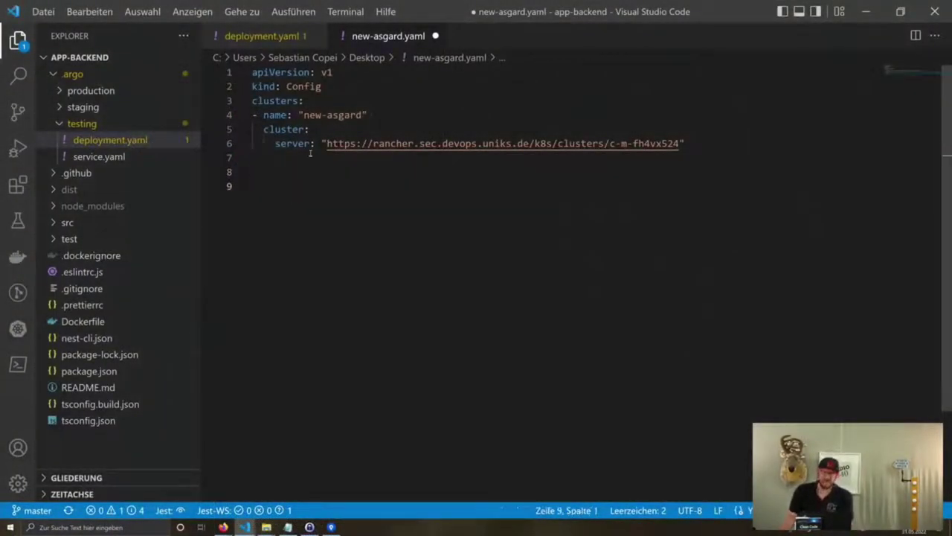
left_click_drag(260, 101, 679, 144)
key("ctrl+c")
right_click(679, 149)
key("Escape")
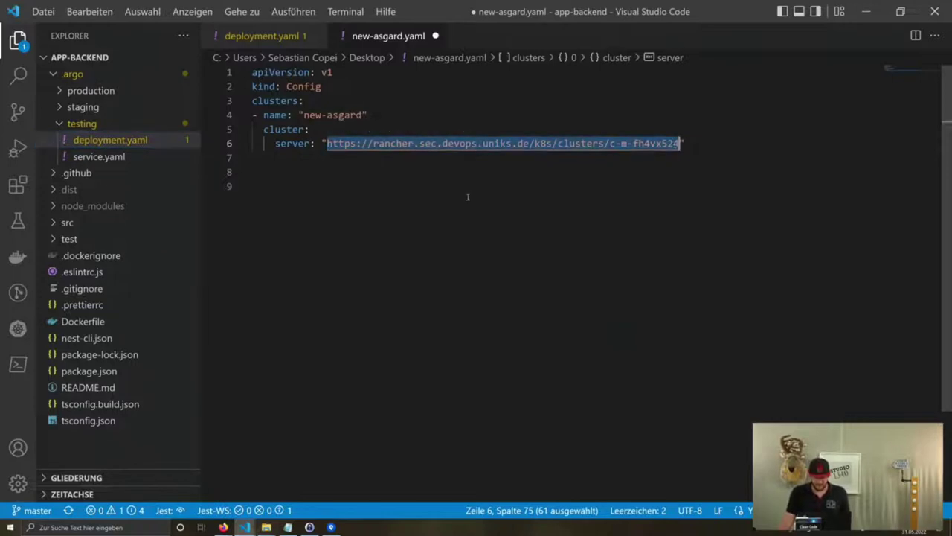
mouse_move(224, 526)
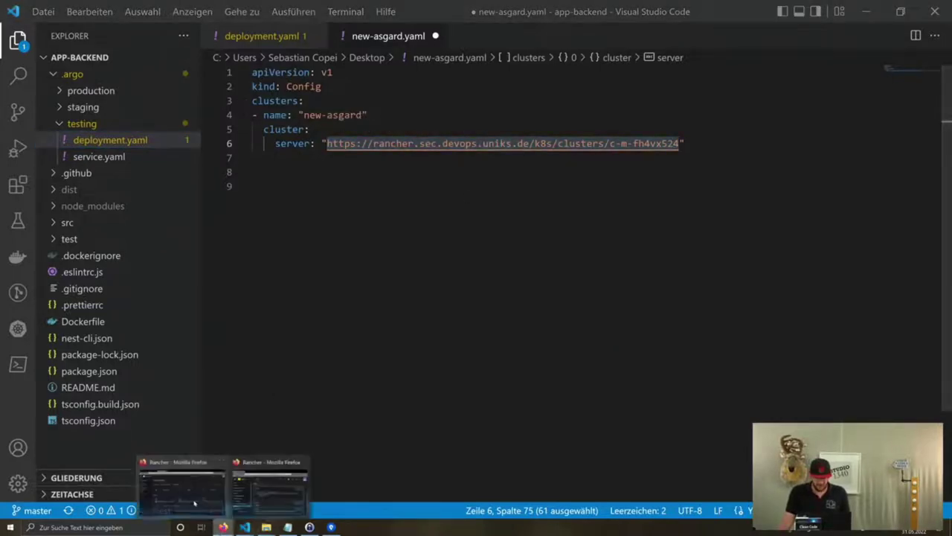
left_click(257, 491)
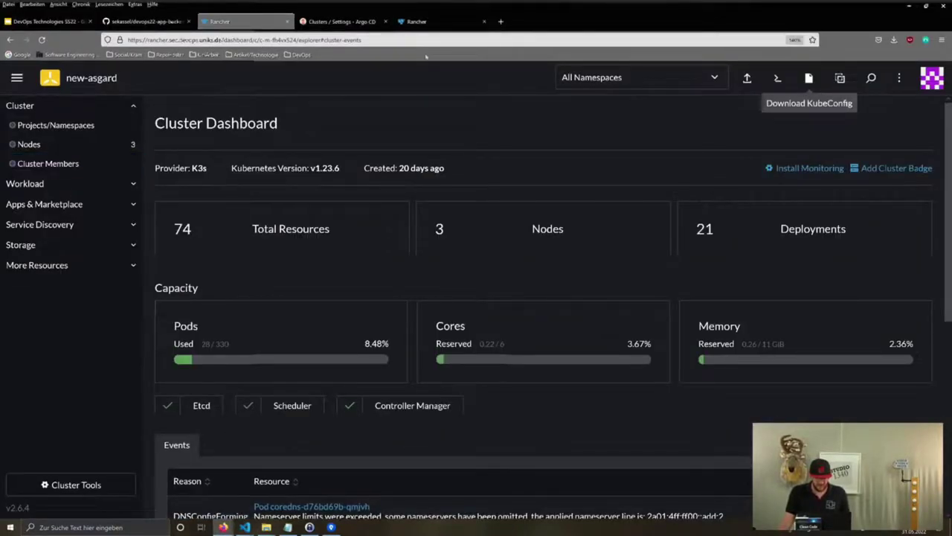
- Paste the cluster URL as the server value and add a third key, 'config'
left_click(416, 21)
key("ctrl+v")
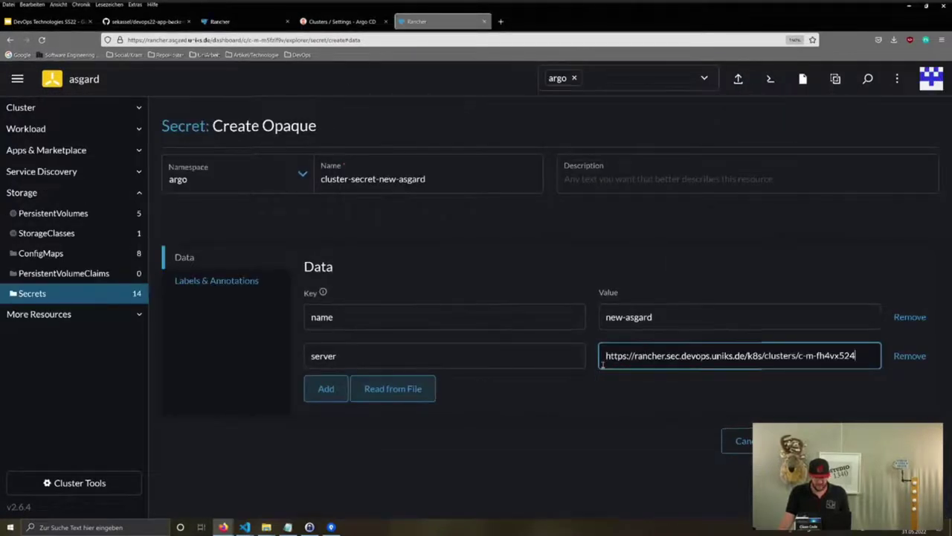
left_click(324, 399)
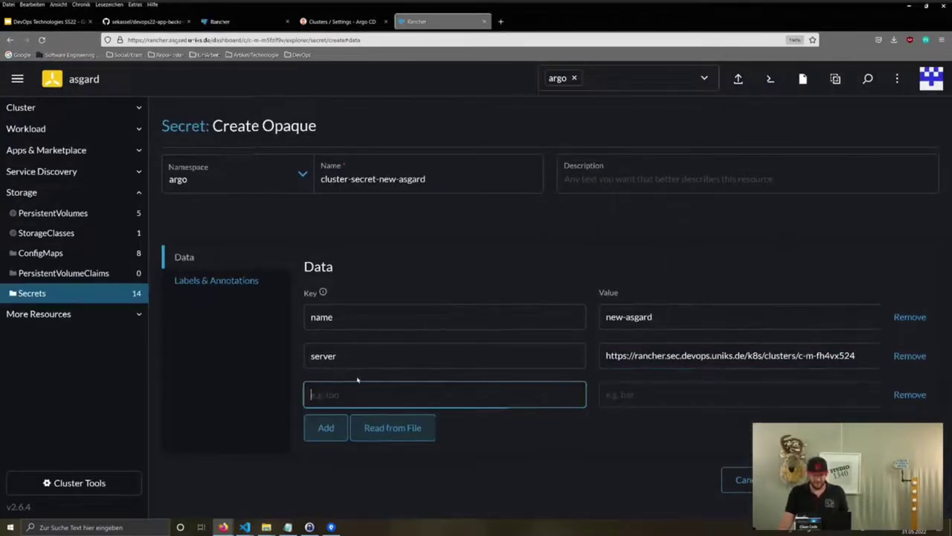
type("config")
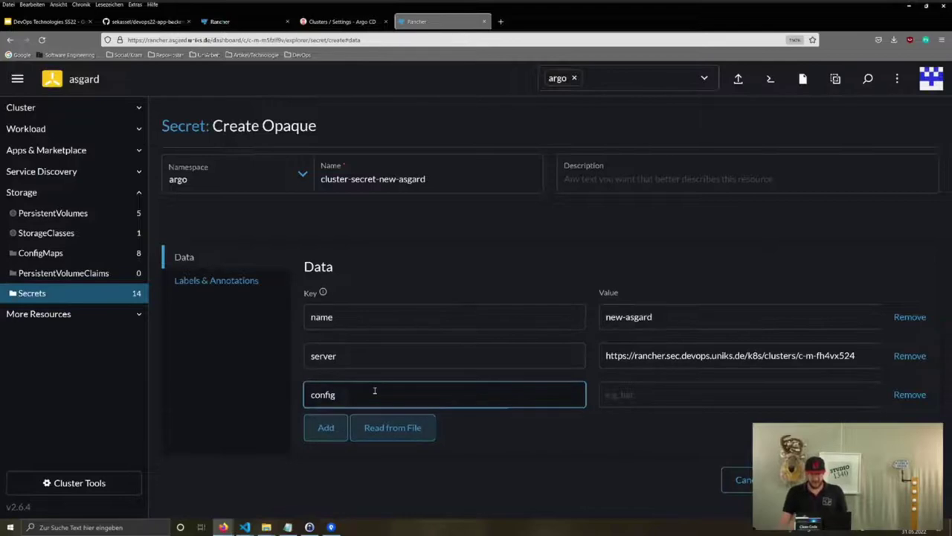
- Start the config value as JSON braces holding an empty bearerToken entry
left_click(615, 399)
type("{")
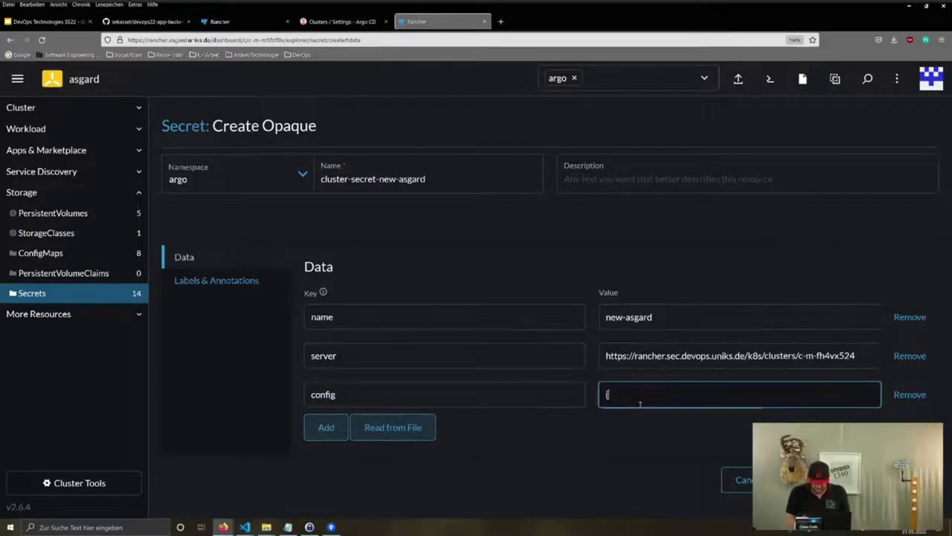
type("}")
key("Left")
key("Return")
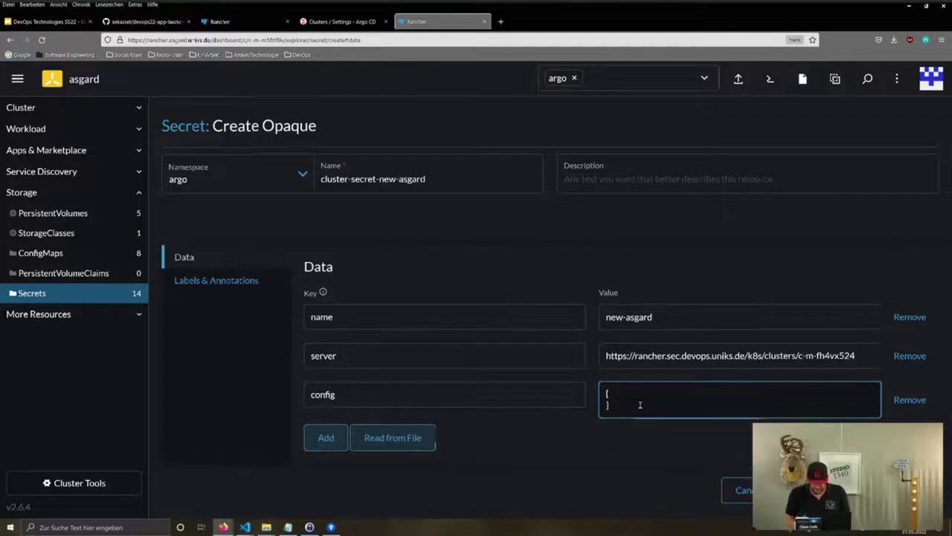
key("Return")
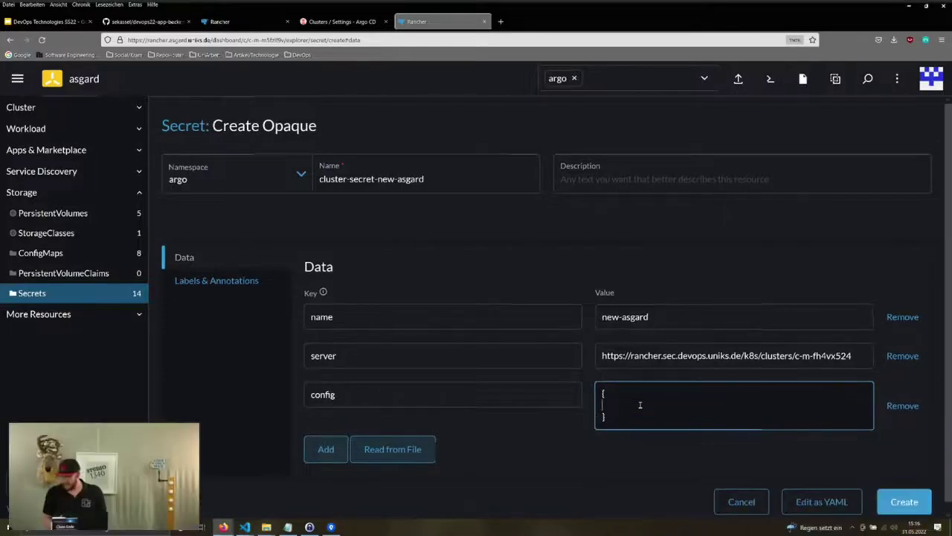
type("\"")
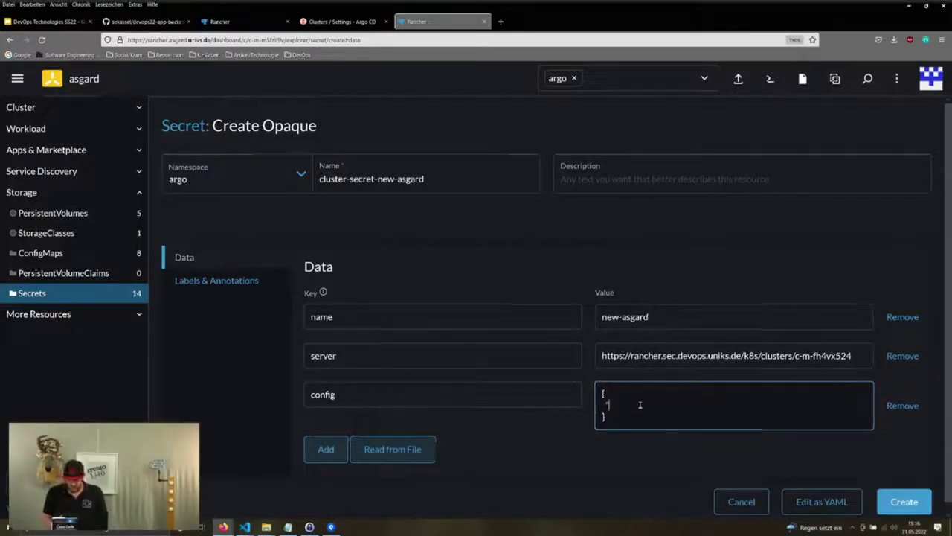
type("bearer\"")
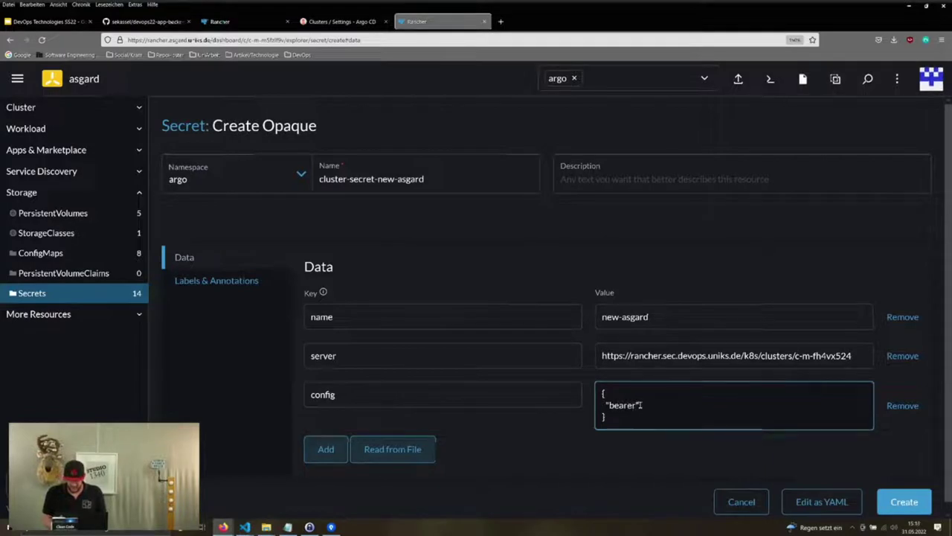
type(": \"\",")
- Add a tlsClientConfig block with insecure true to the config JSON
key("Return")
type("\"")
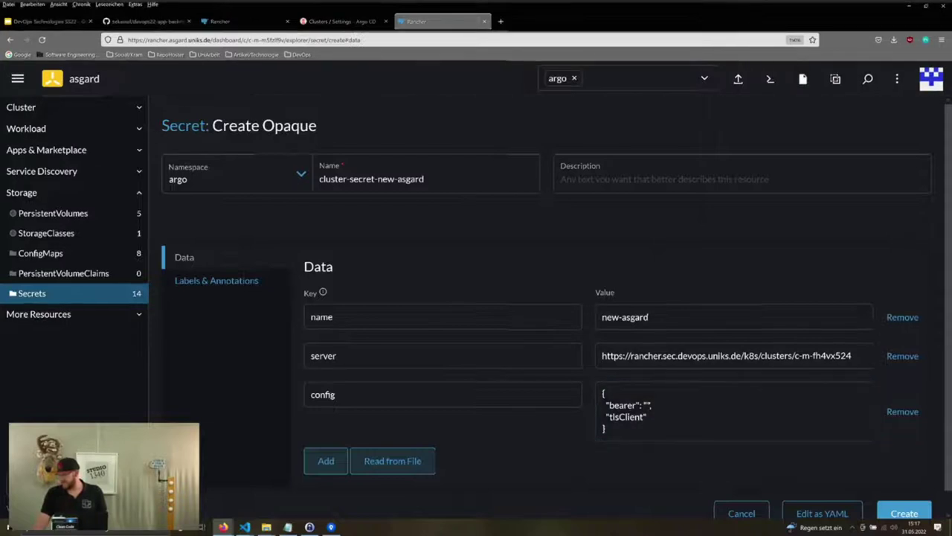
left_click_drag(648, 417, 594, 422)
type("\"tlsClientConfig\": {     \"insecure\": true   }")
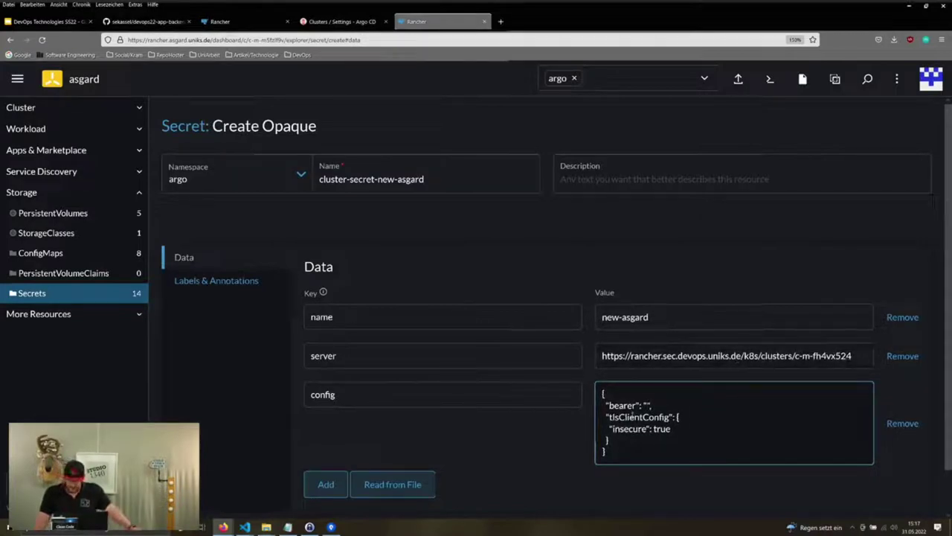
left_click(647, 404)
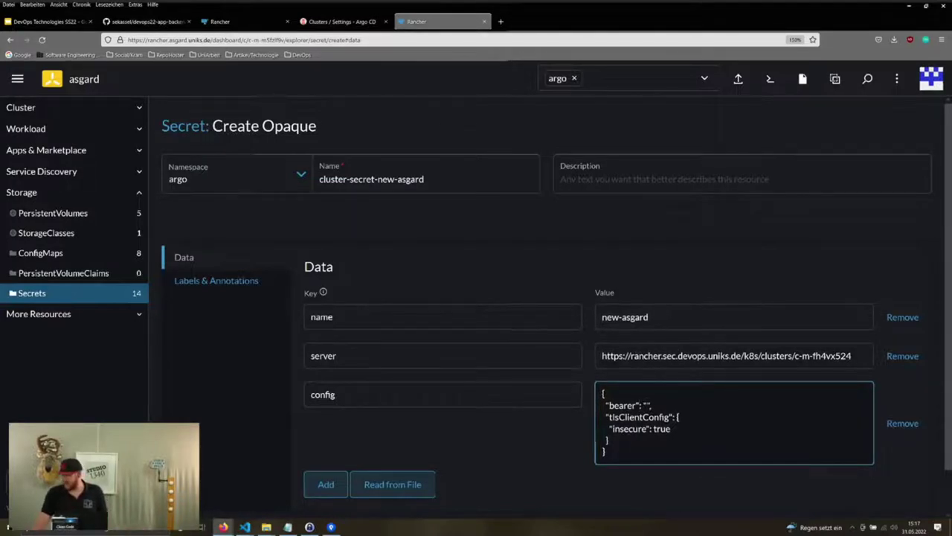
key("alt+Tab")
key("alt+Tab")
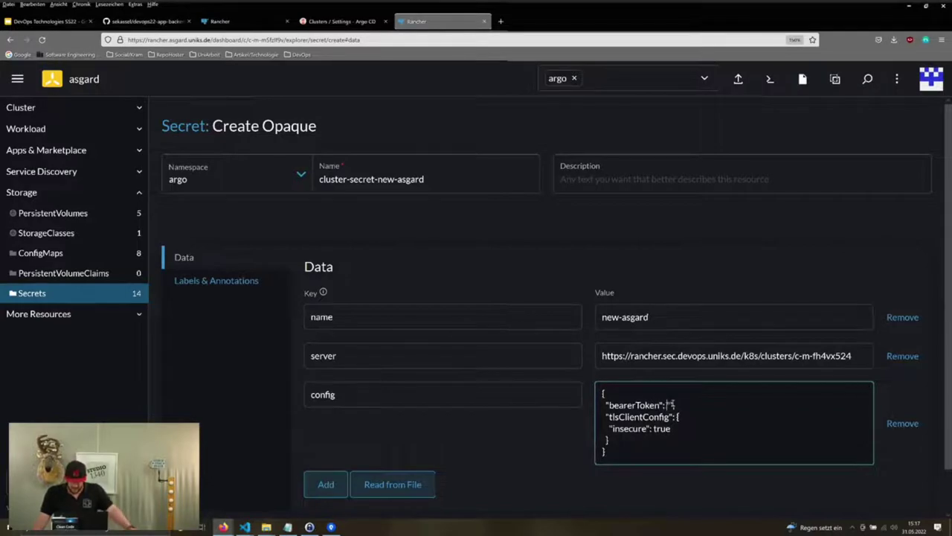
key("alt+Tab")
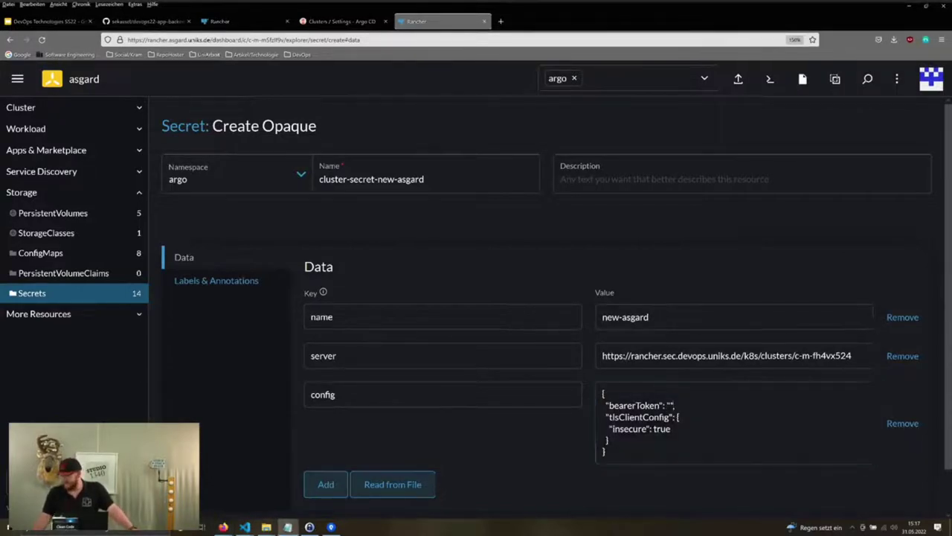
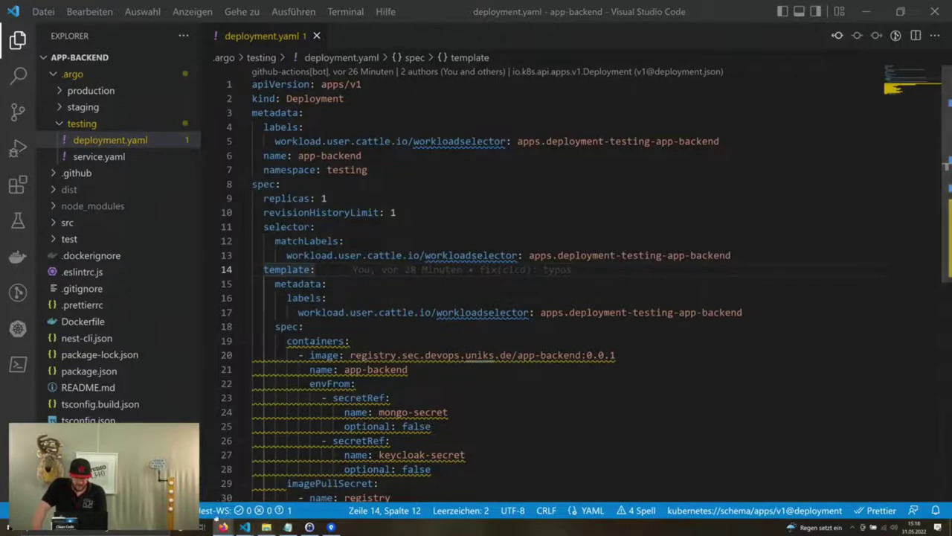
- Reload the Argo CD clusters list in the browser
key("alt+Tab")
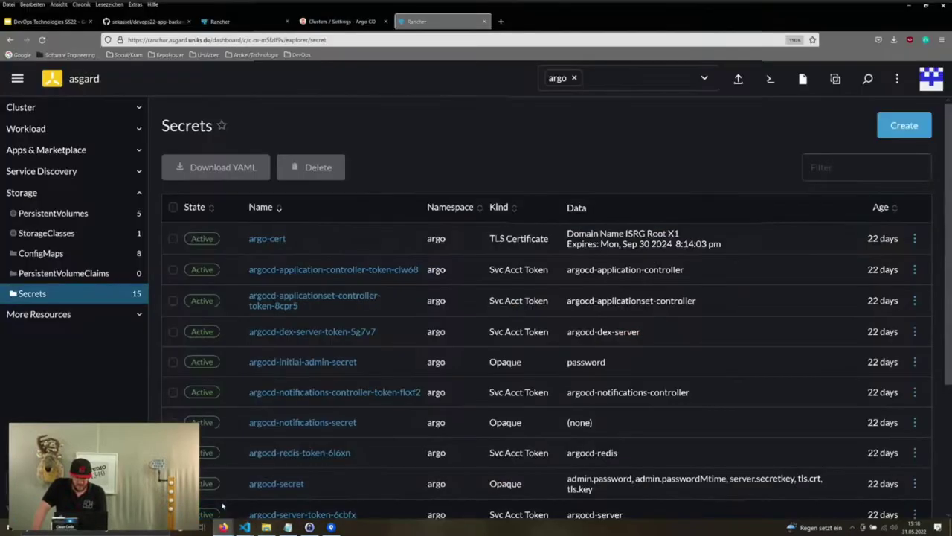
scroll(265, 322, "down", 2)
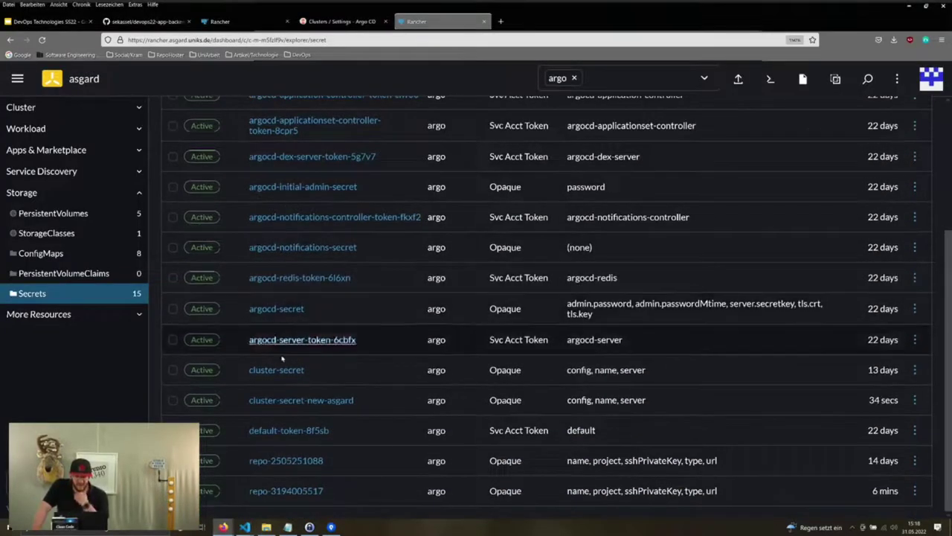
left_click(339, 19)
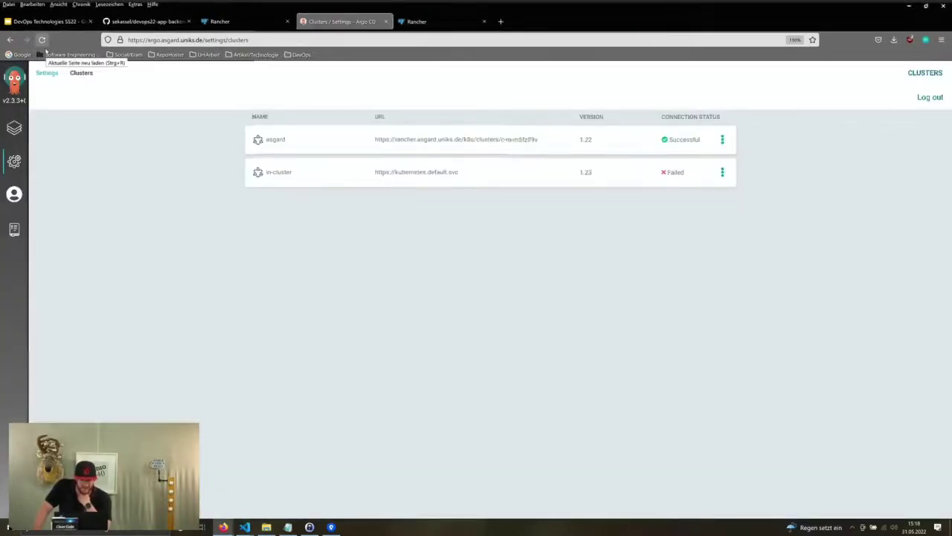
left_click(42, 40)
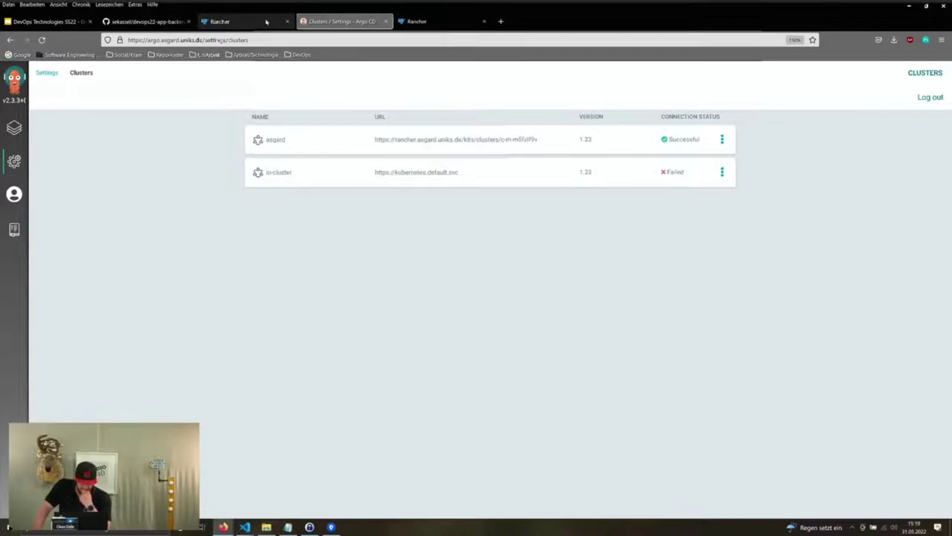
- Open the cluster-secret-new-asgard secret in Rancher and hide its values
key("alt+Tab")
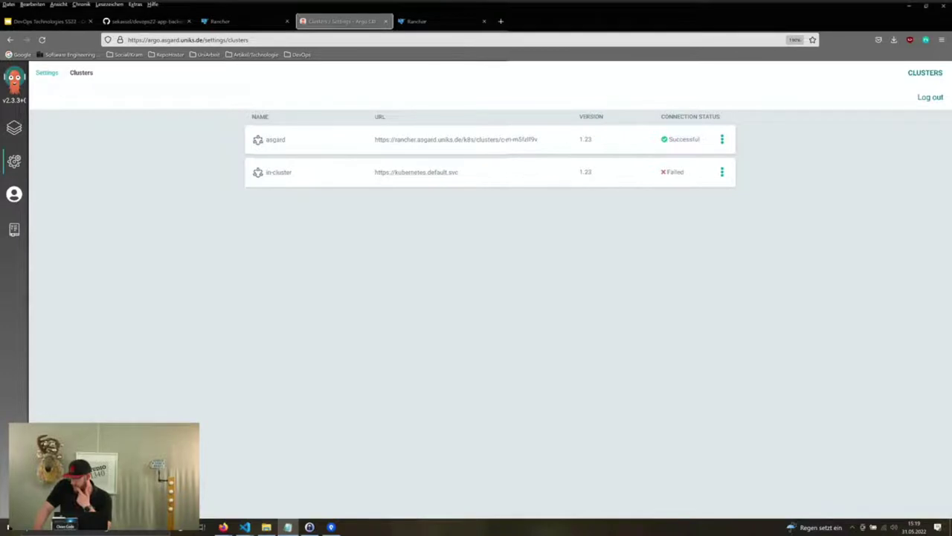
left_click(245, 20)
left_click(306, 22)
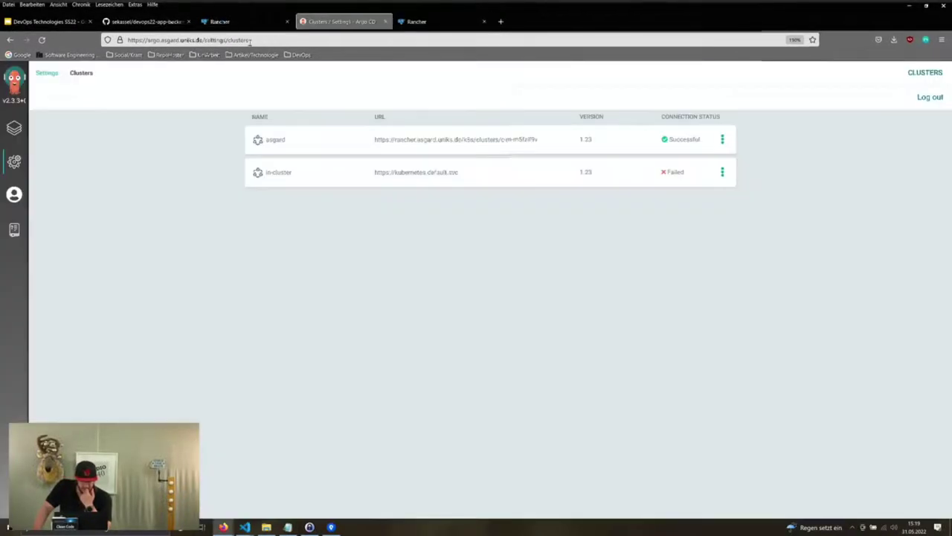
key("ctrl+Tab")
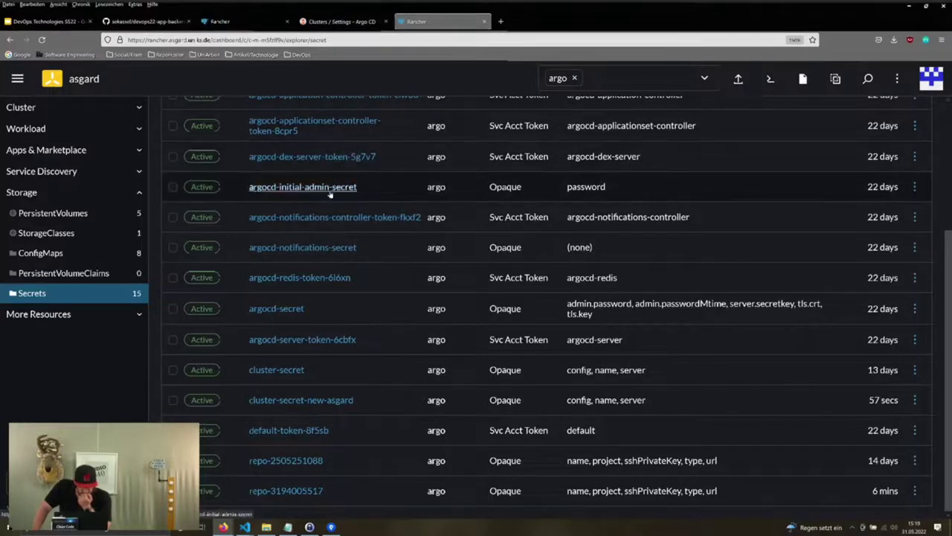
left_click(322, 400)
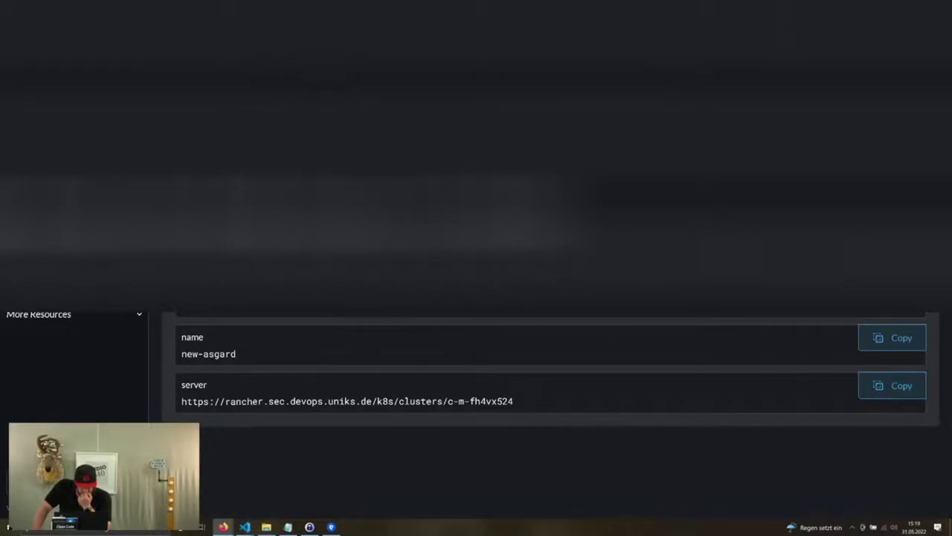
left_click(699, 127)
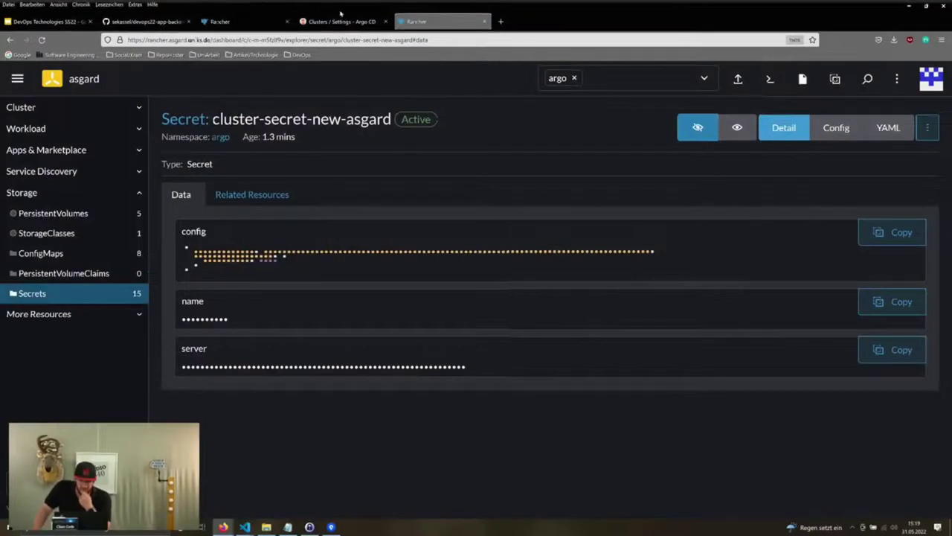
- Reload Argo CD's Clusters page and check the connected repositories in Settings
left_click(342, 21)
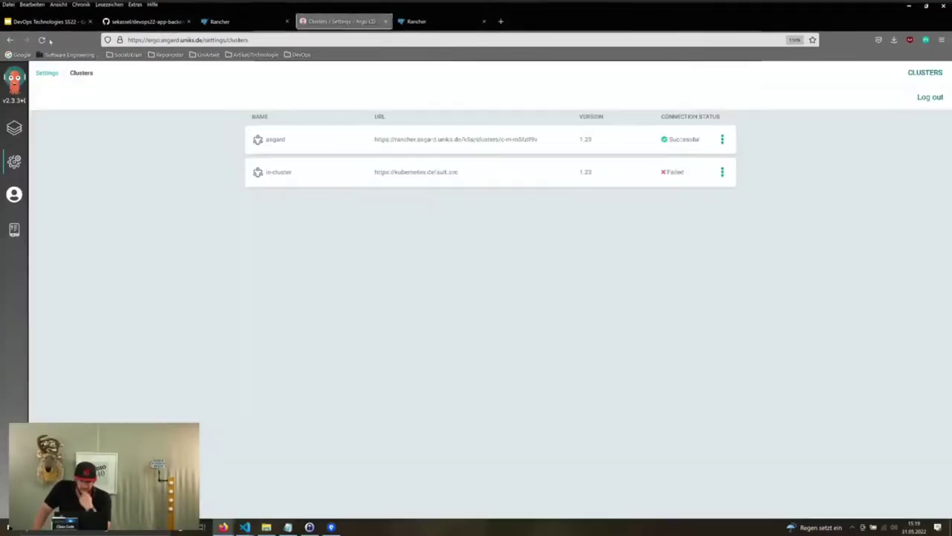
key("F5")
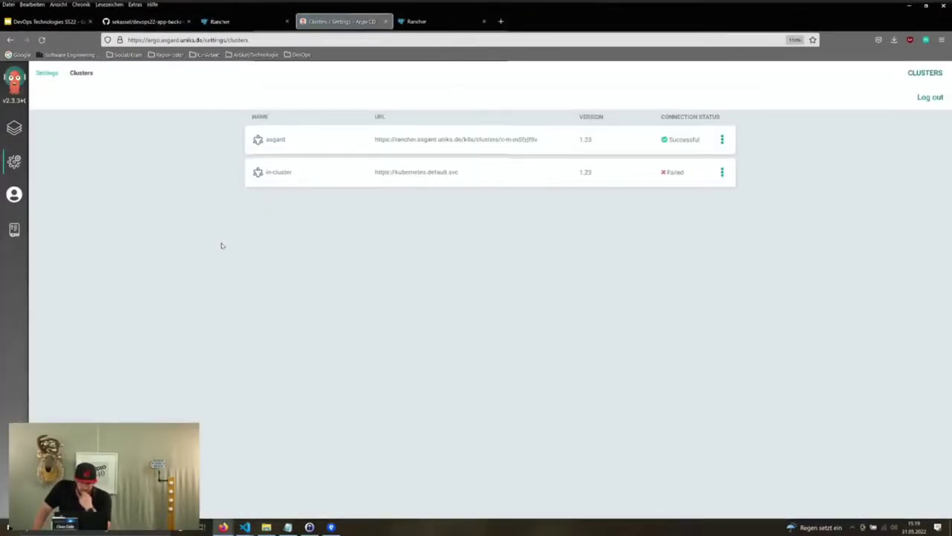
left_click(14, 160)
left_click(393, 148)
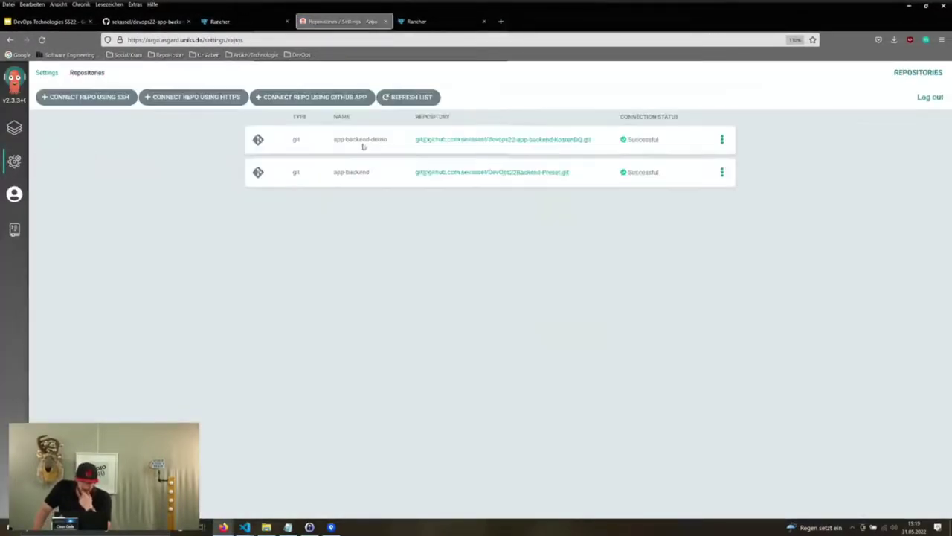
- Return to Argo CD's cluster settings, then open Rancher's argo namespace workloads
left_click(14, 128)
left_click(16, 156)
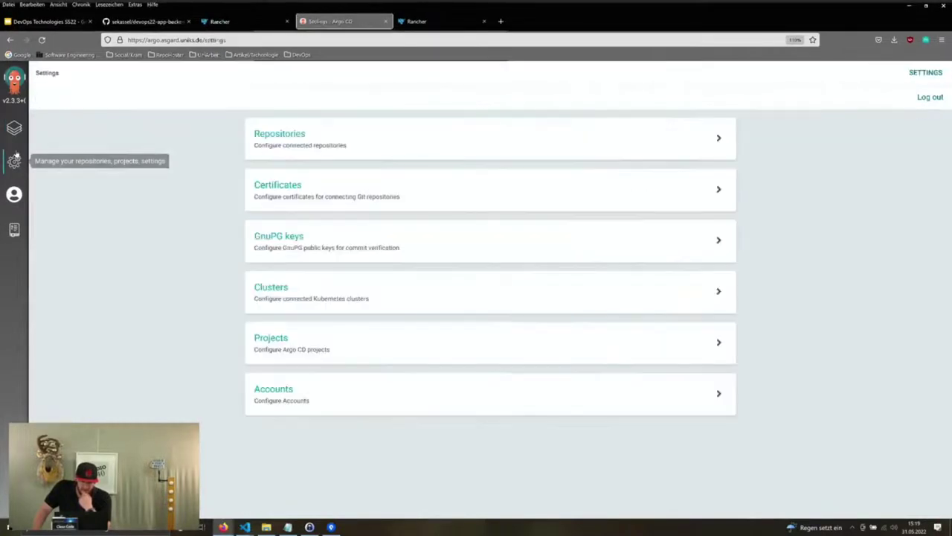
left_click(319, 284)
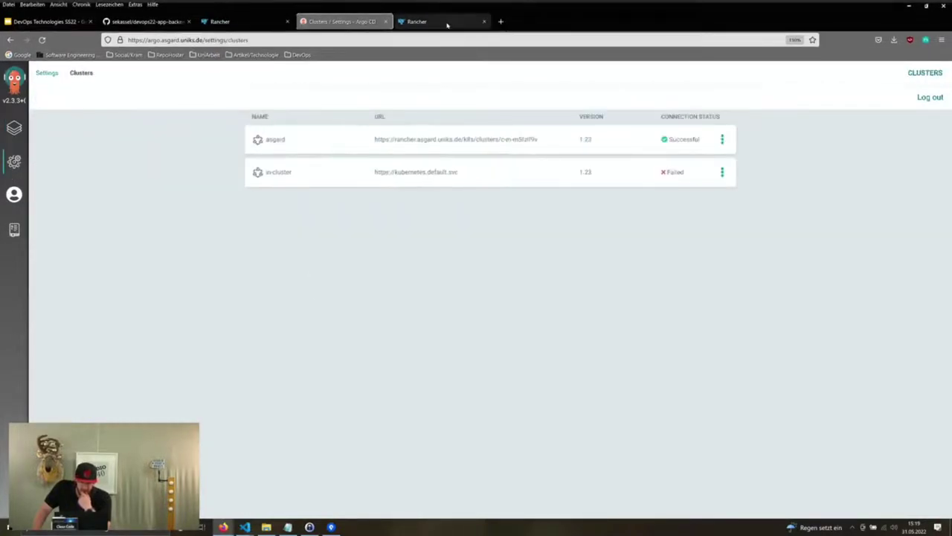
left_click(447, 25)
left_click(81, 125)
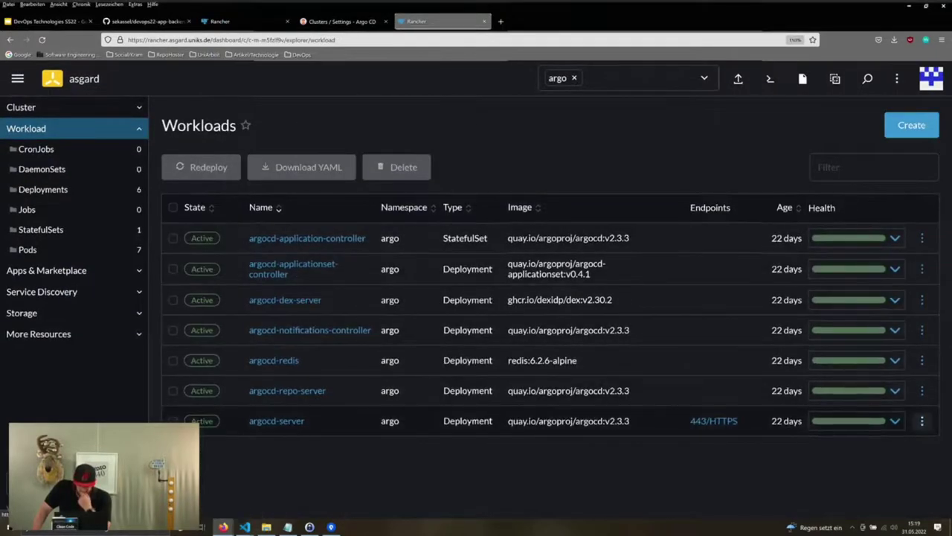
- View the argocd-server pod's logs from its deployment in Rancher
left_click(266, 420)
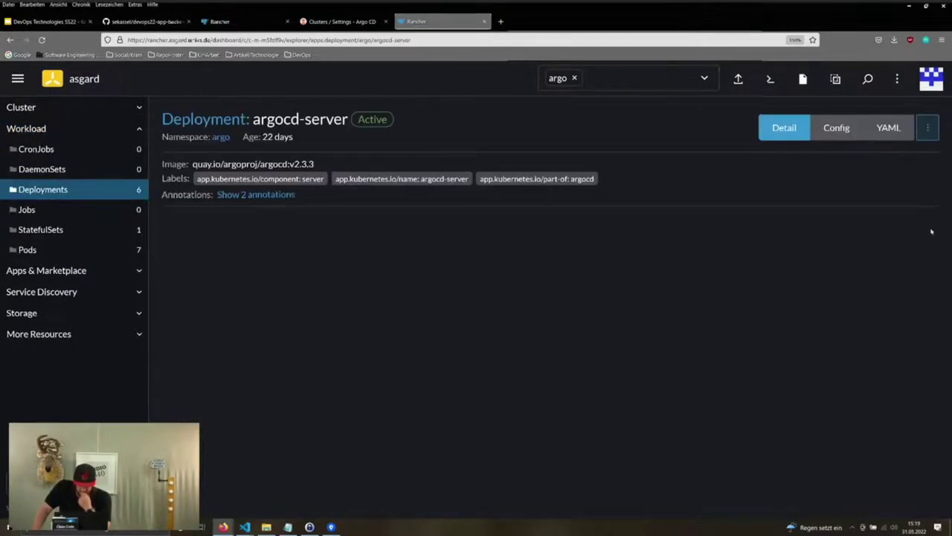
left_click(909, 395)
left_click(868, 294)
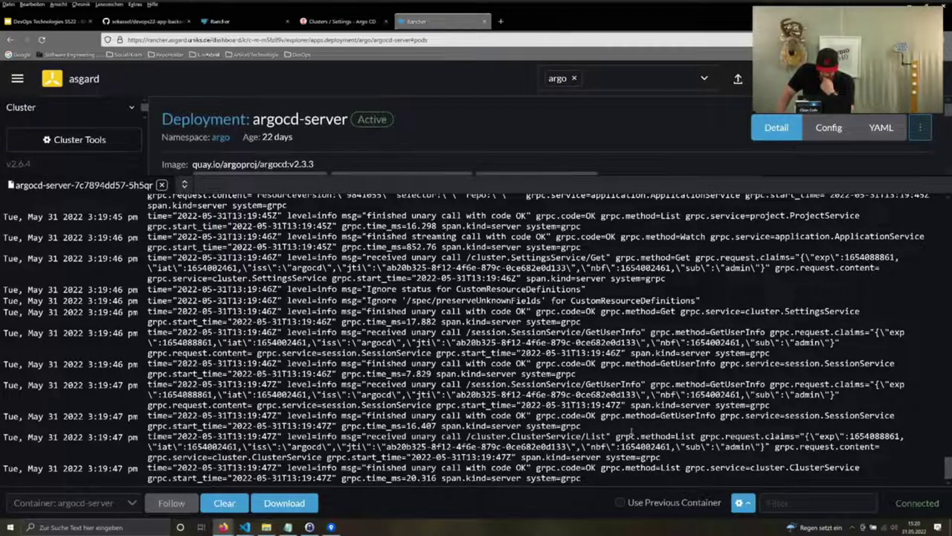
scroll(528, 298, "up", 1)
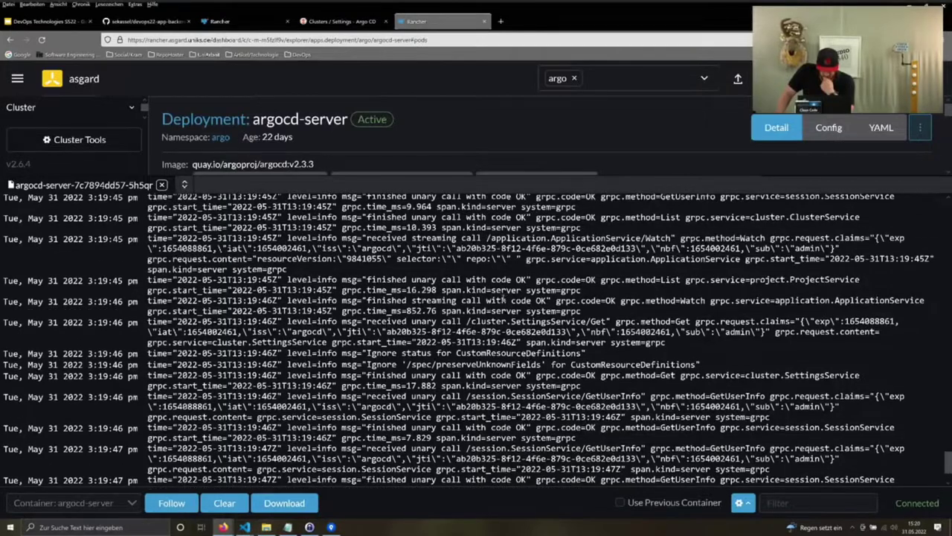
scroll(514, 290, "up", 1)
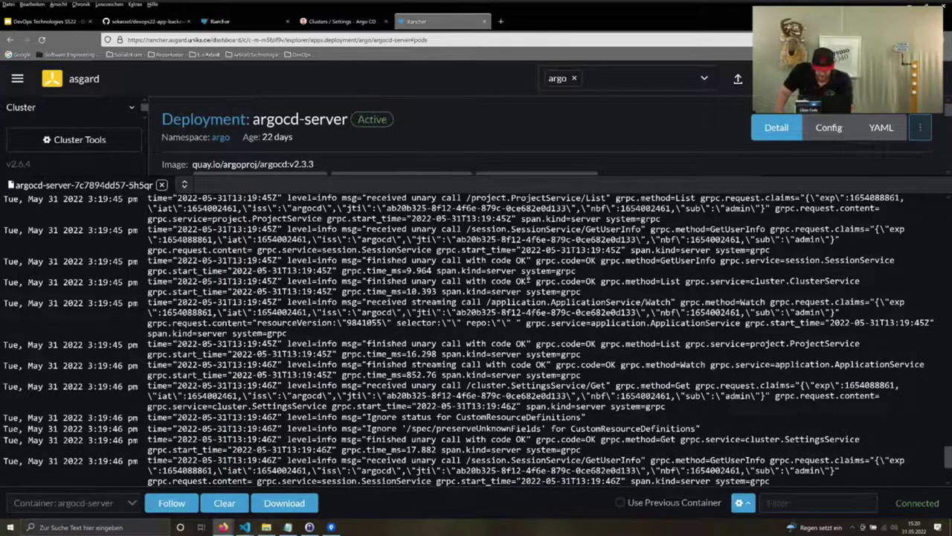
scroll(527, 279, "down", 1)
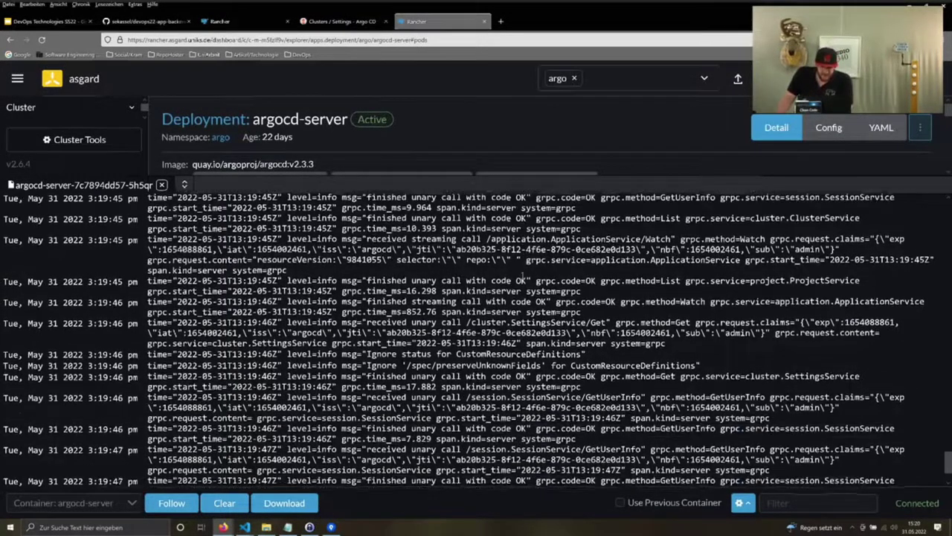
scroll(528, 277, "down", 1)
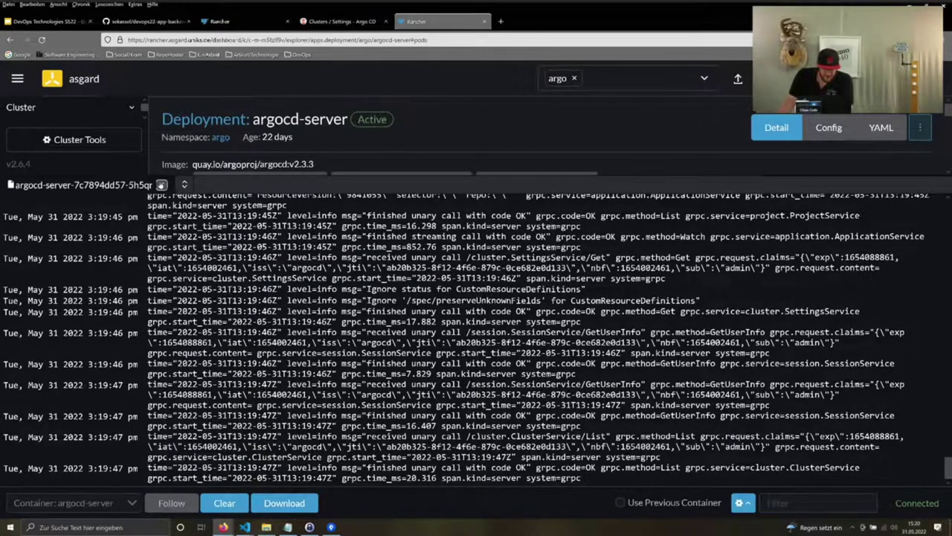
- Close the log panel and reload the Argo CD clusters list
left_click(161, 184)
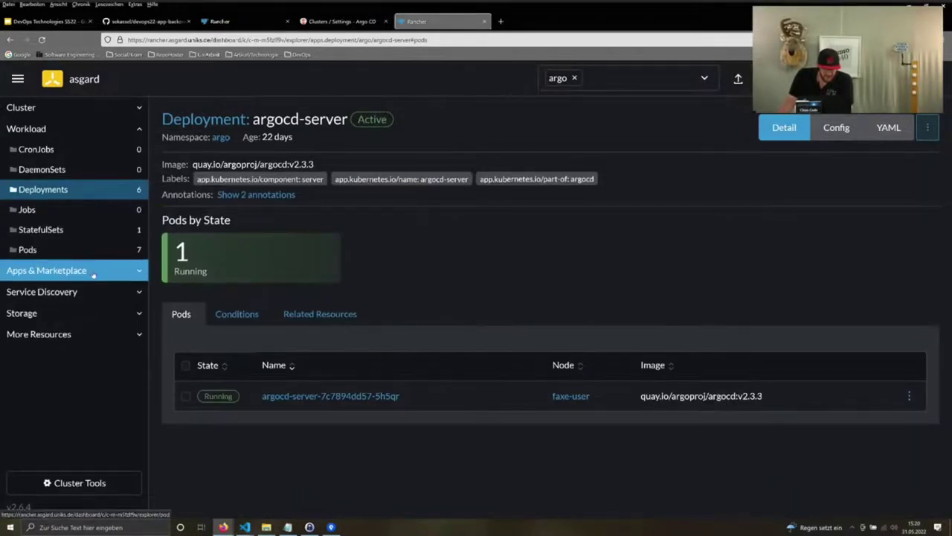
left_click(306, 23)
left_click(42, 39)
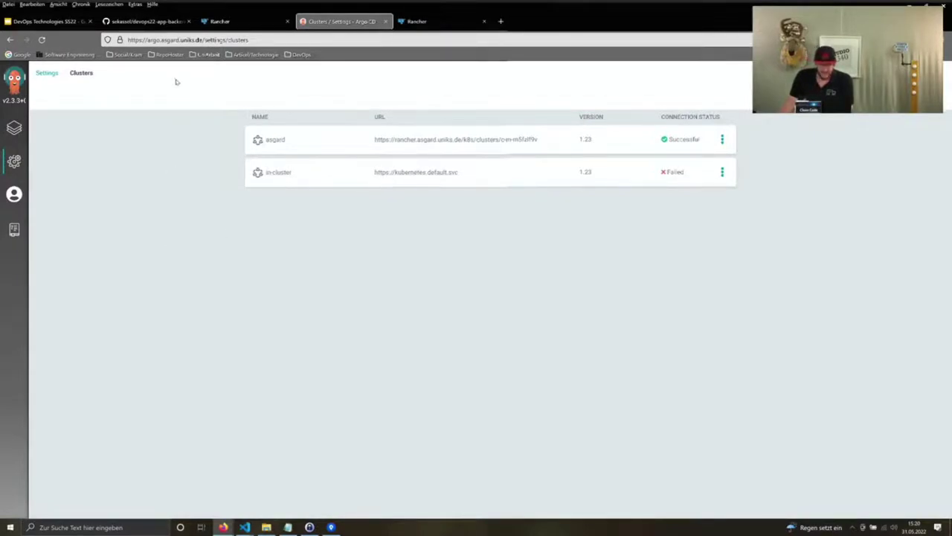
- Browse the argo namespace's Services and Storage > Secrets in Rancher, then return to Argo CD's clusters
left_click(455, 21)
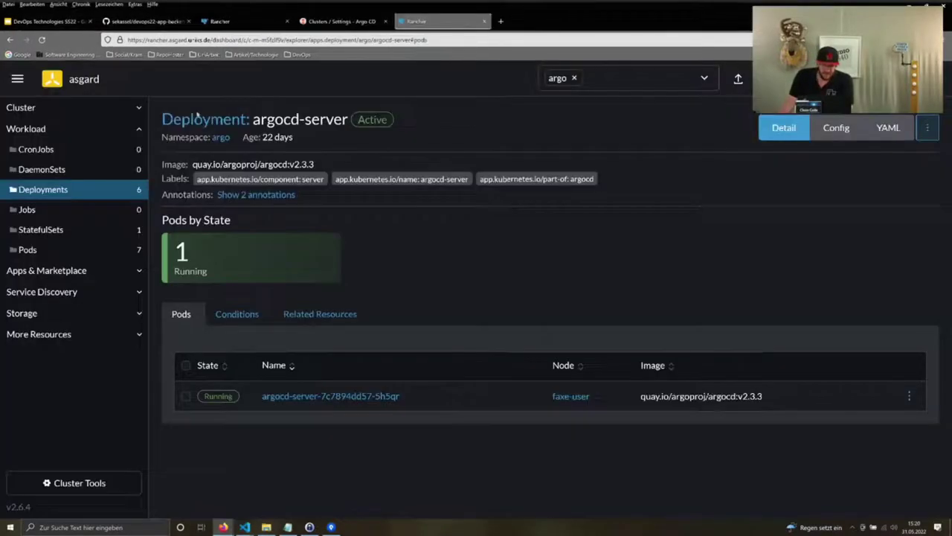
left_click(65, 299)
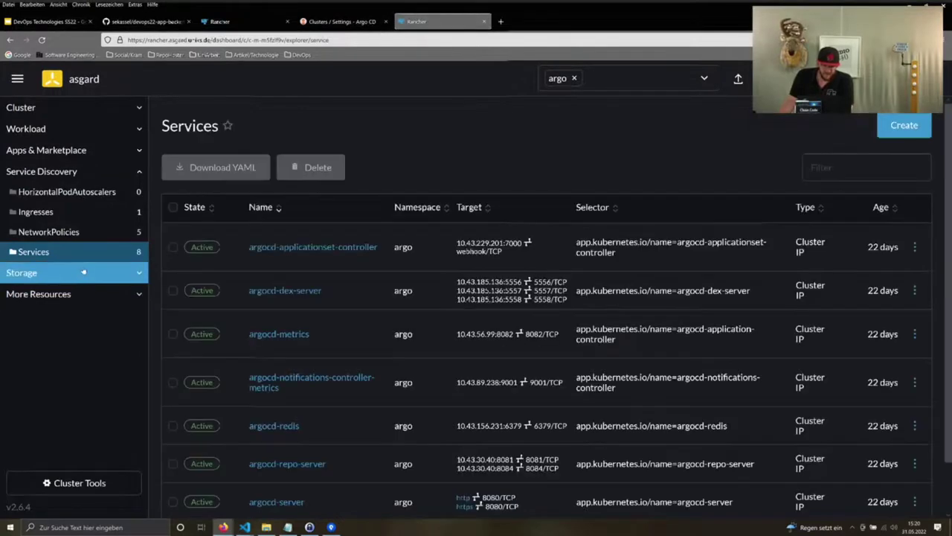
scroll(498, 216, "down", 1)
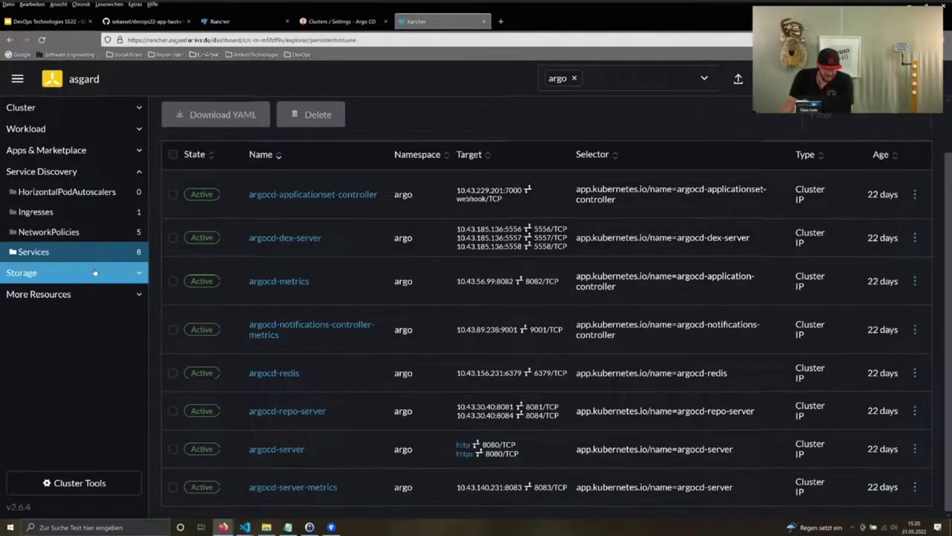
left_click(71, 272)
left_click(89, 294)
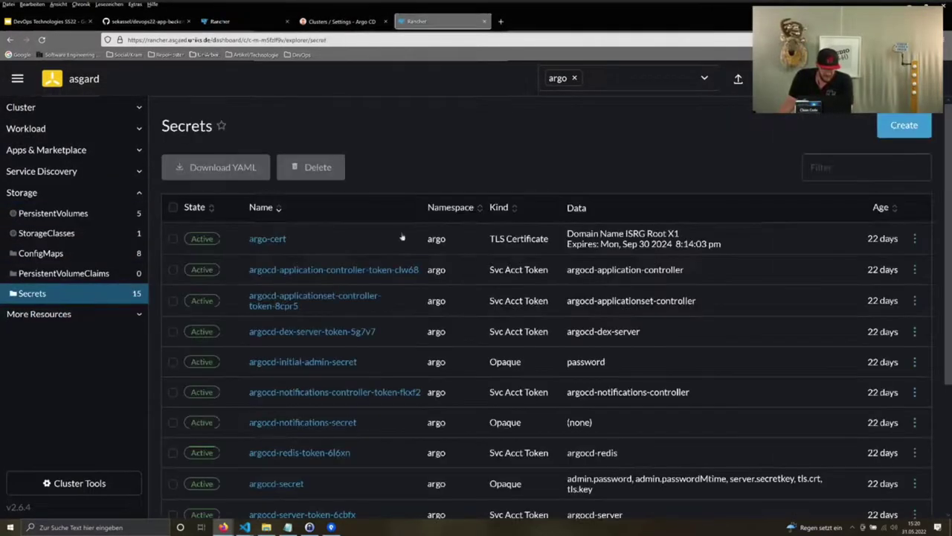
scroll(367, 173, "down", 3)
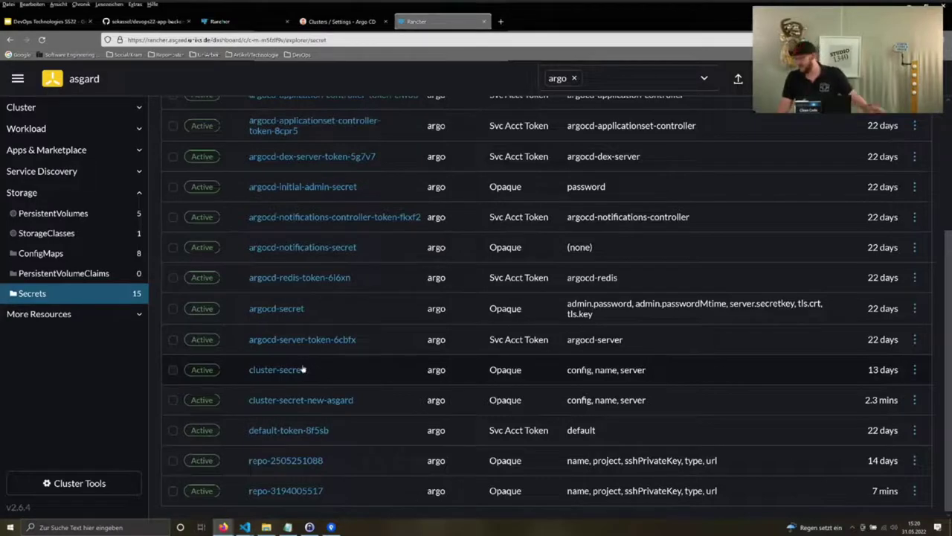
left_click(360, 21)
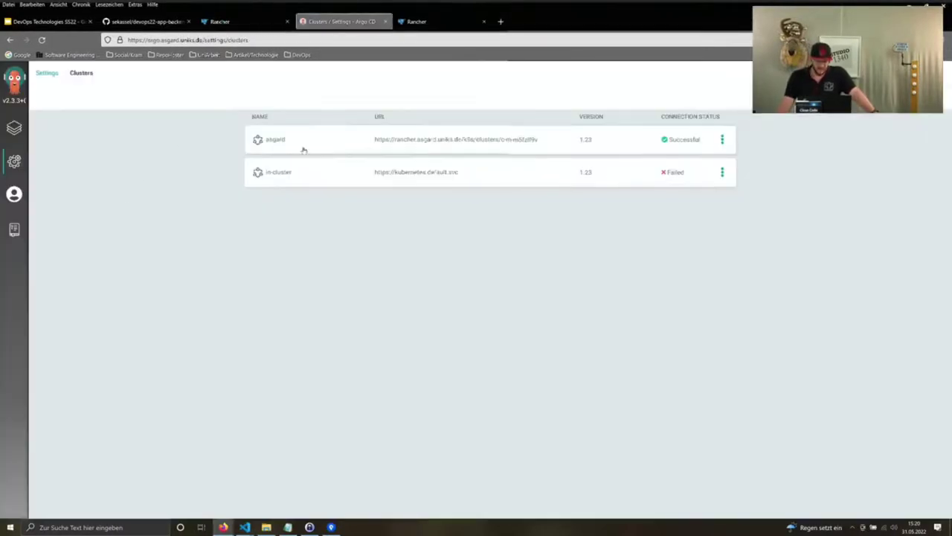
- Cancel a new-app form and open the app-backend-testing application's resource tree
left_click(13, 127)
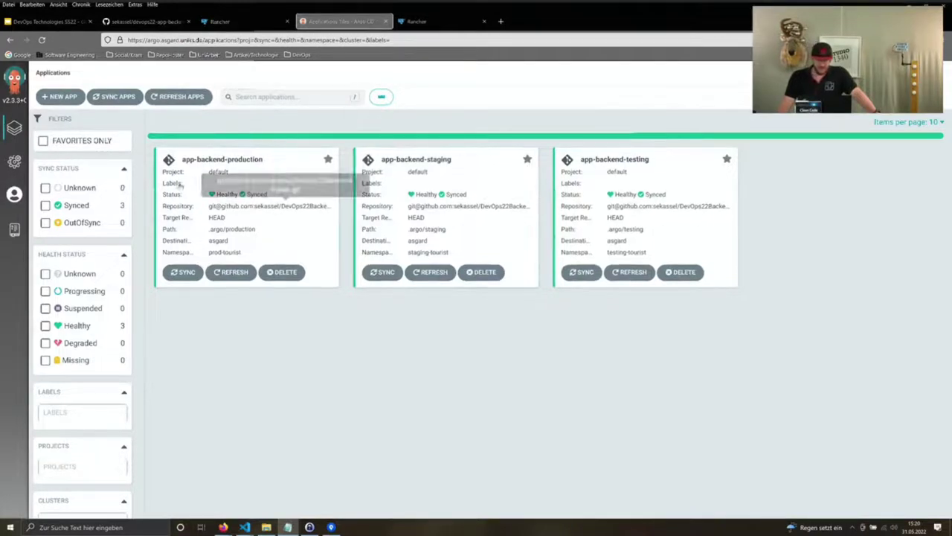
left_click(58, 97)
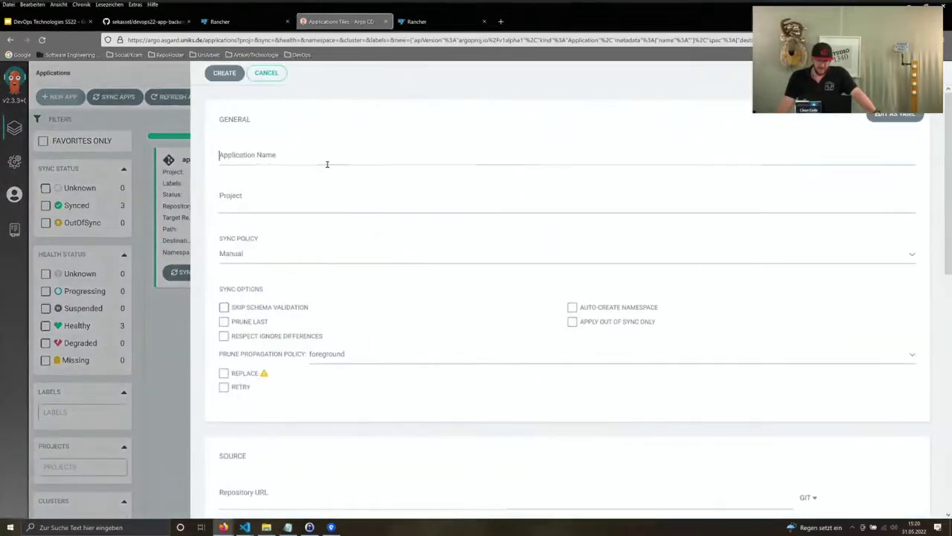
left_click(335, 158)
key("Escape")
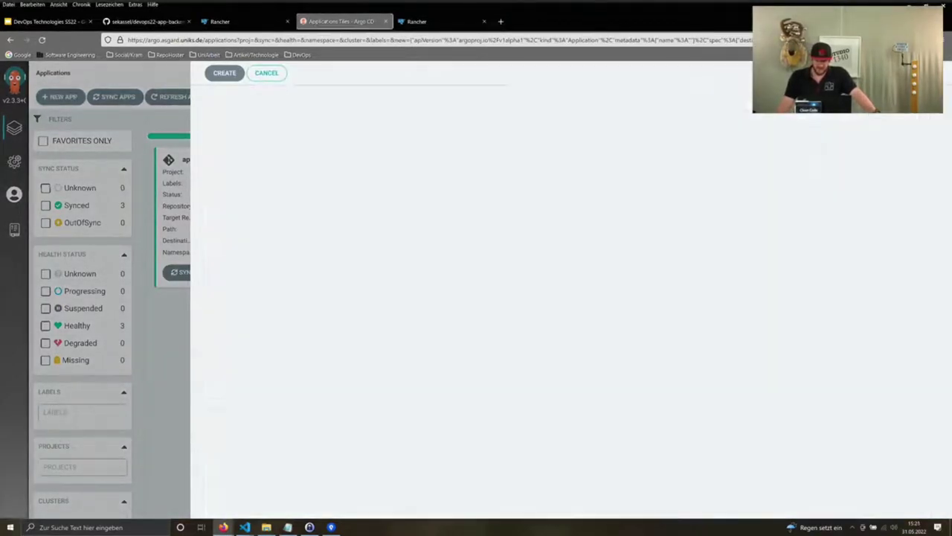
left_click(664, 186)
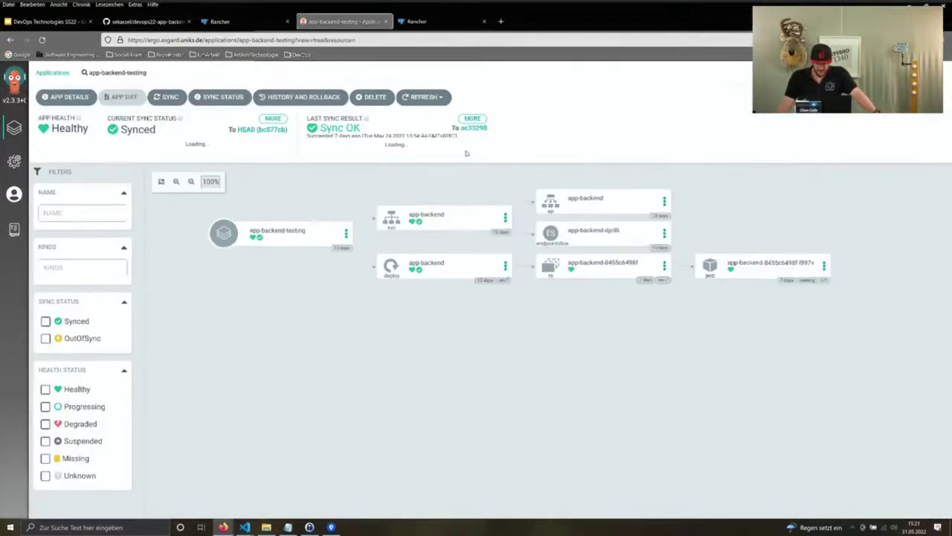
- Delete app-backend-testing, typing 'app-backend-testing' in the confirmation field
key("alt+Left")
left_click(678, 273)
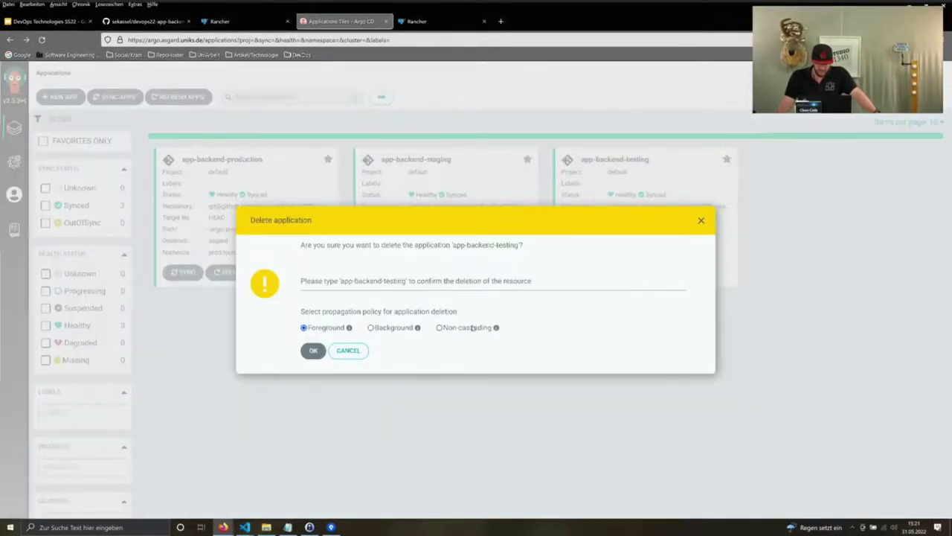
left_click(314, 350)
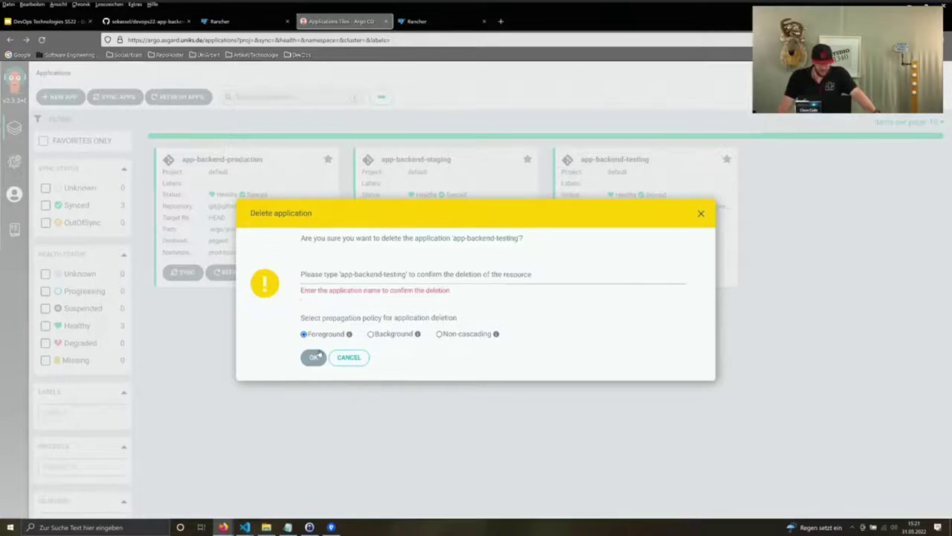
left_click(352, 279)
type("app")
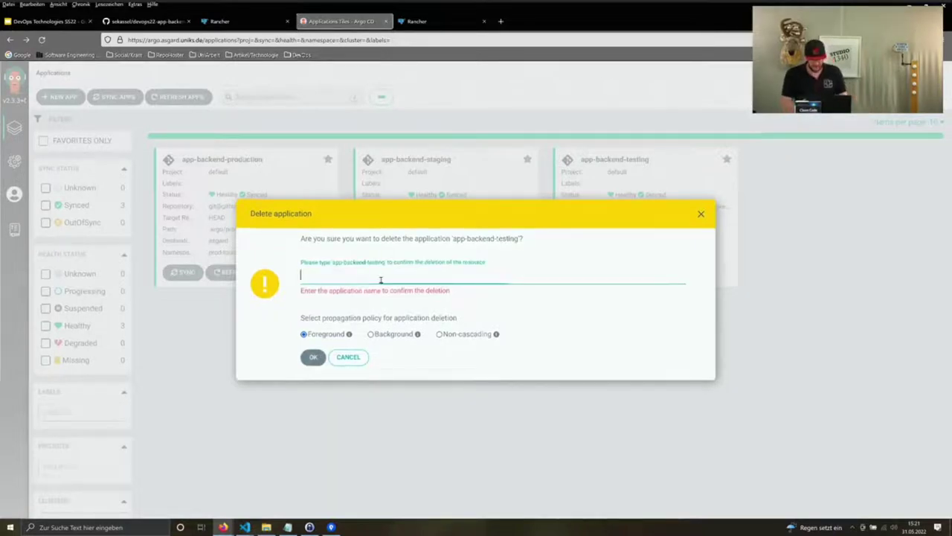
type("-backend-testing")
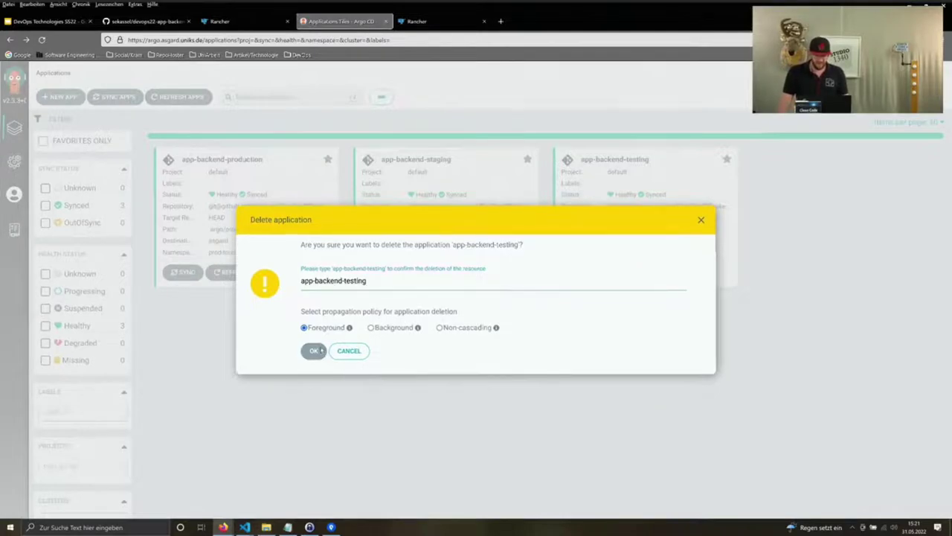
left_click(313, 350)
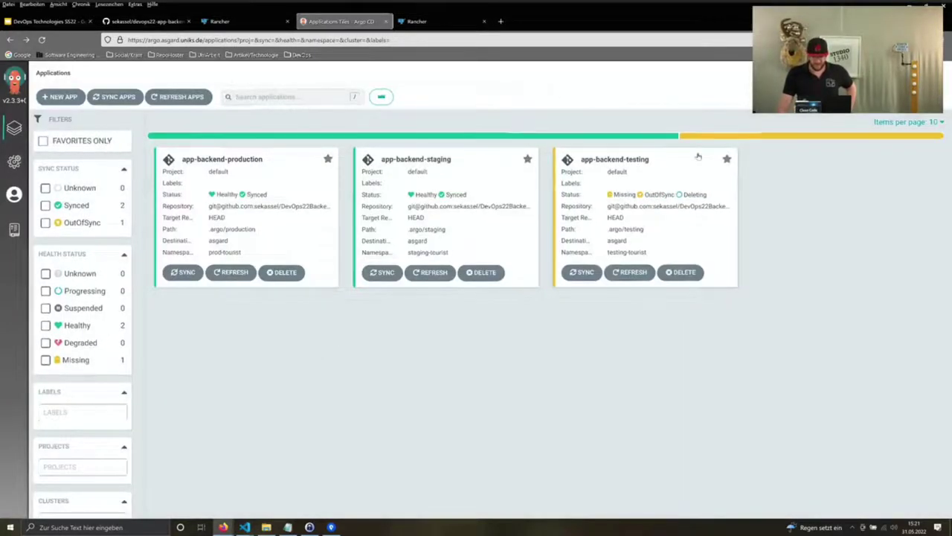
- Filter Rancher's workloads to the testing-tourist namespace
left_click(418, 21)
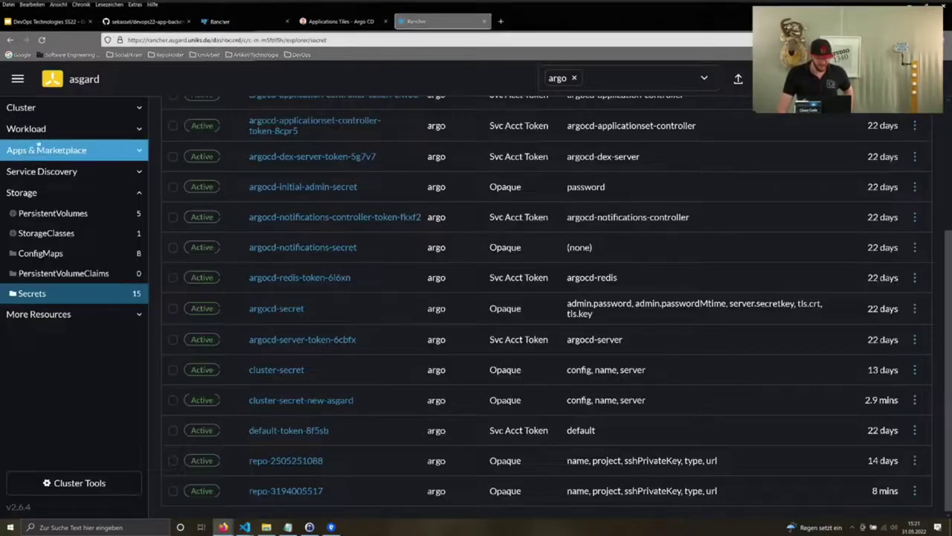
left_click(38, 134)
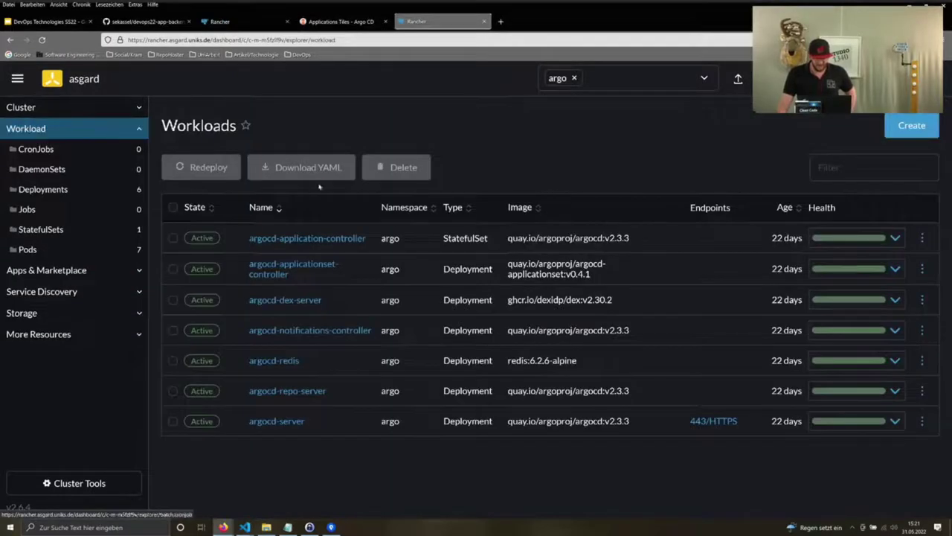
left_click(575, 78)
scroll(598, 225, "down", 5)
scroll(597, 225, "up", 5)
left_click(636, 143)
scroll(624, 238, "down", 8)
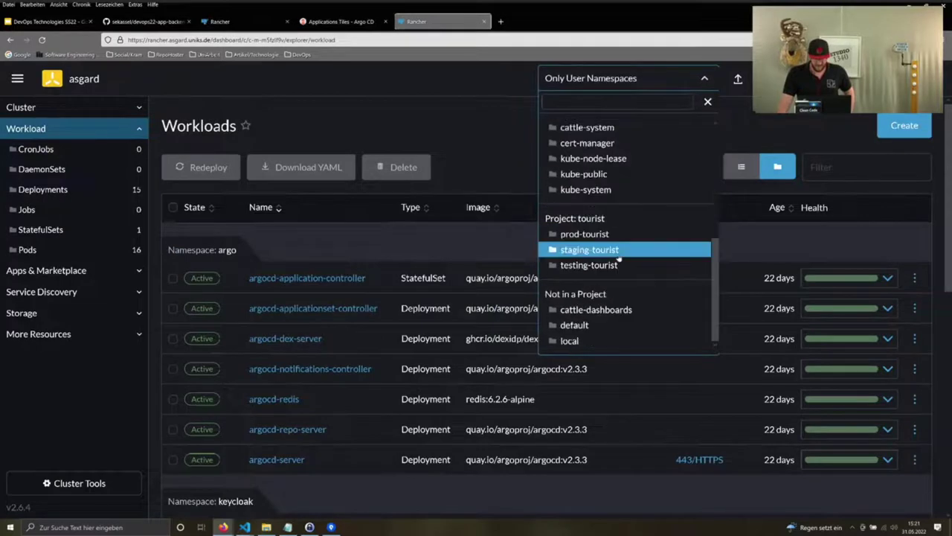
left_click(600, 266)
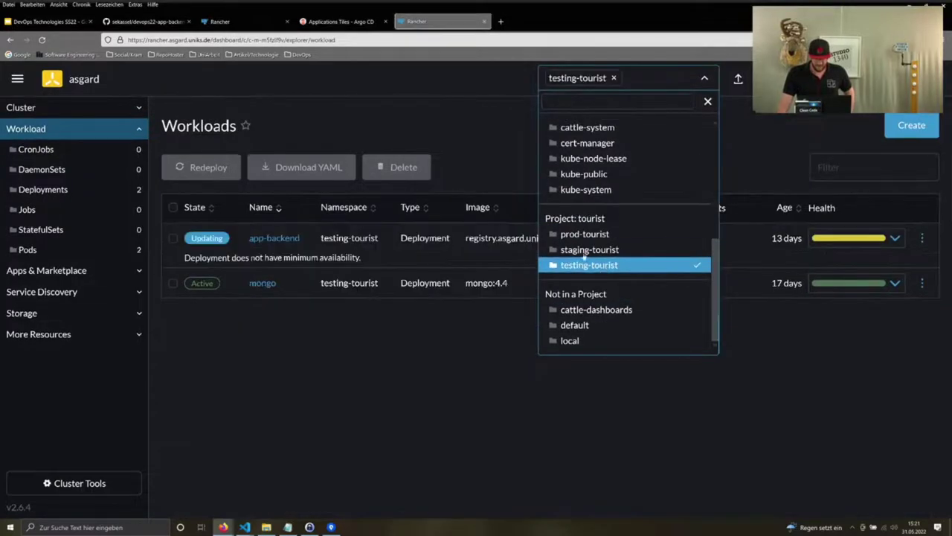
left_click(427, 152)
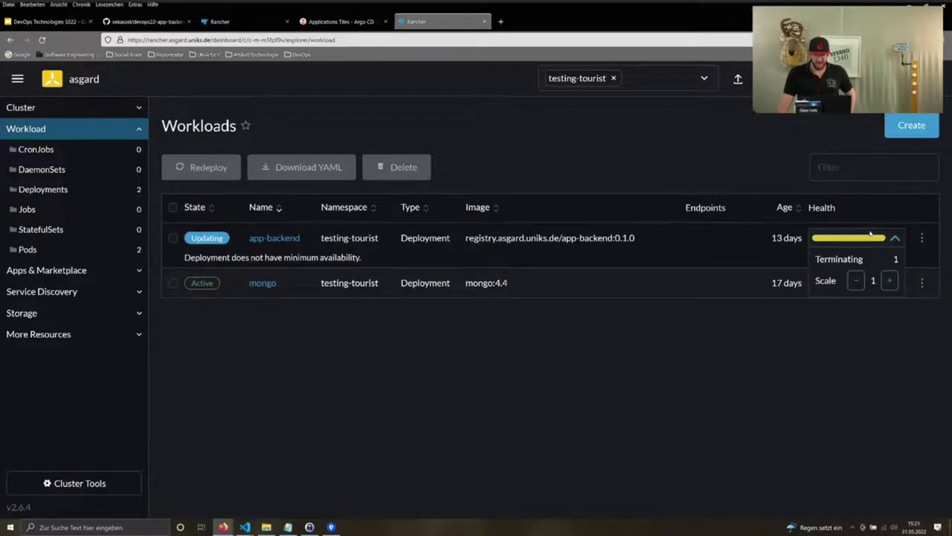
- Check the app-backend deployment's terminating pod, then return to Argo CD's applications
left_click(342, 21)
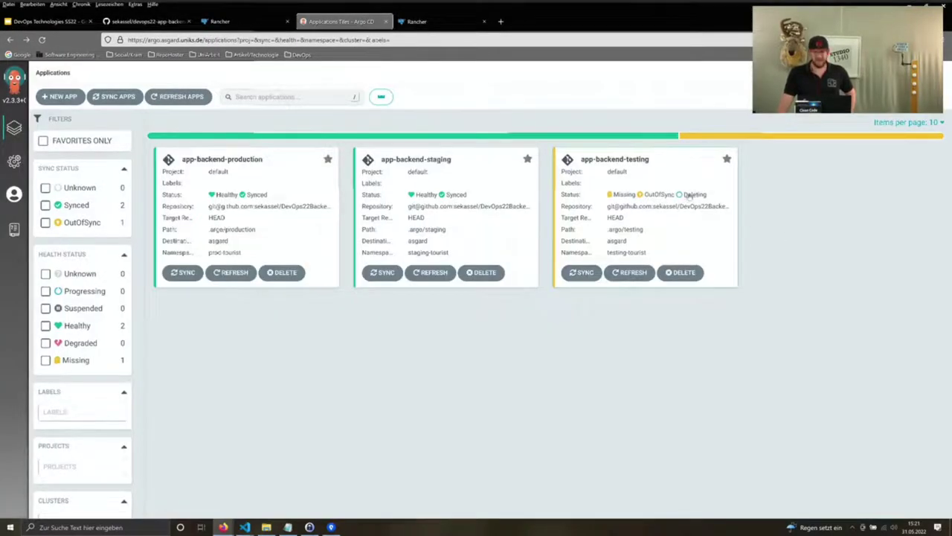
left_click(430, 23)
left_click(272, 239)
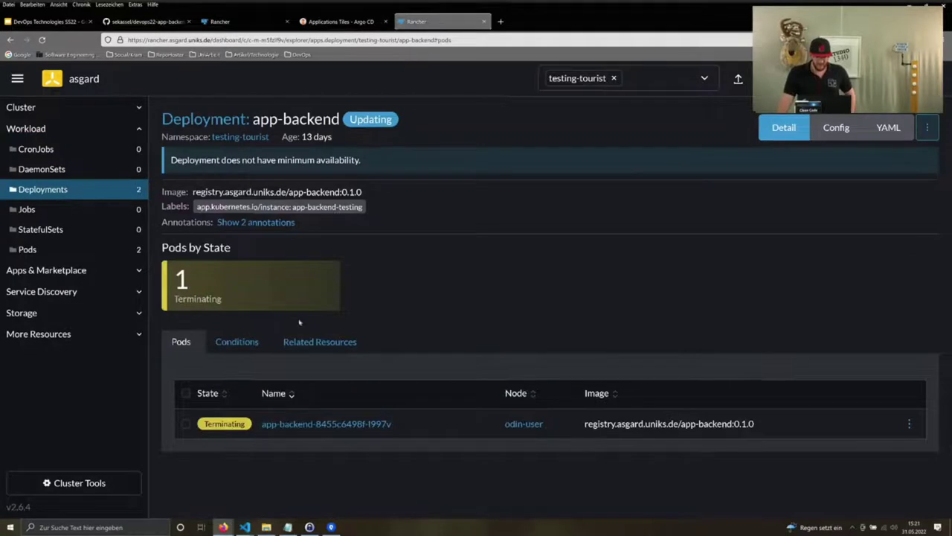
left_click(112, 191)
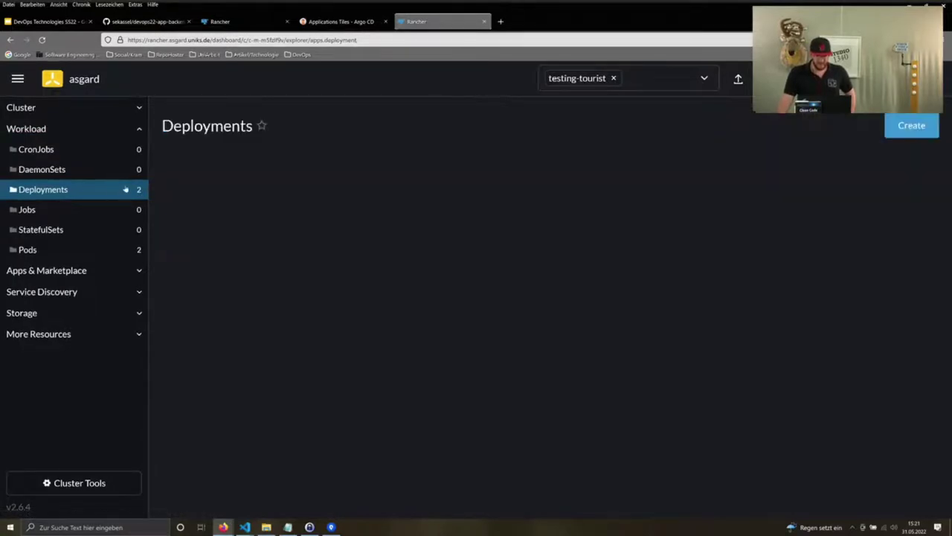
left_click(342, 22)
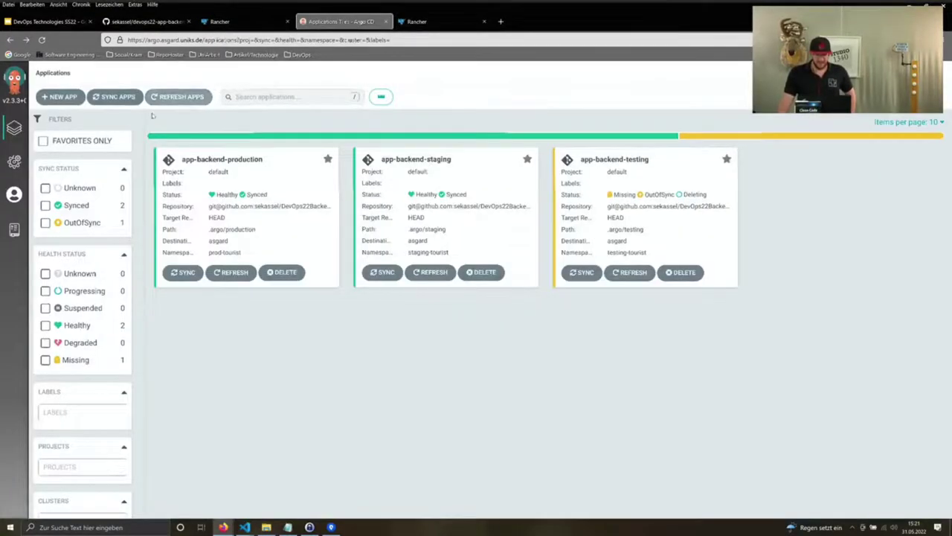
- Start a new application named app-backend-testing in project default
left_click(60, 97)
left_click(389, 154)
type("app-backend-testing")
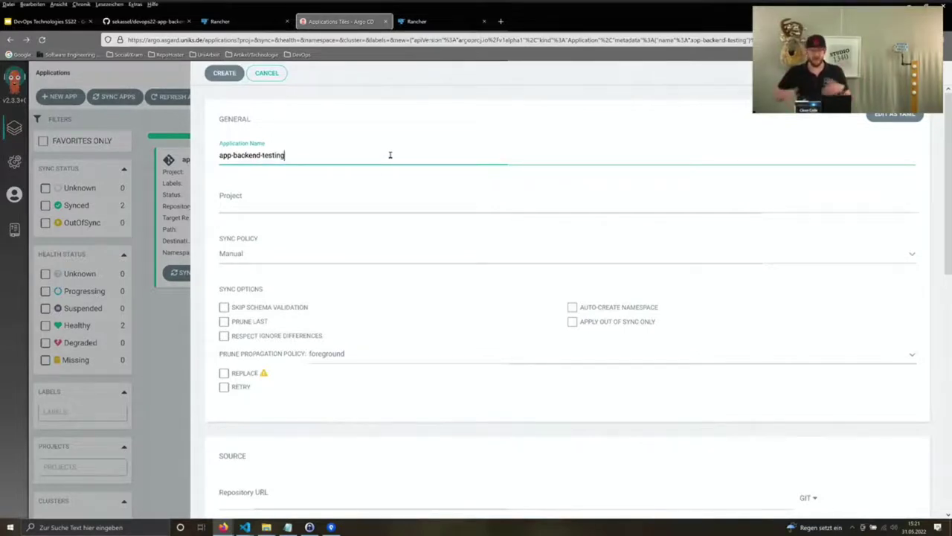
left_click(365, 197)
left_click(300, 222)
- Set the sync policy to Automatic and show the Repository URL suggestions
left_click(235, 255)
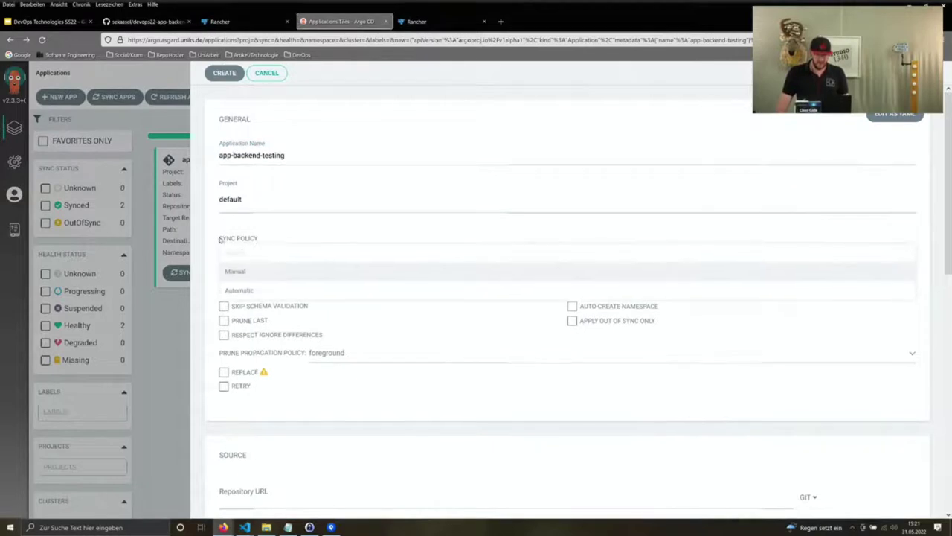
left_click(232, 292)
scroll(209, 225, "down", 1)
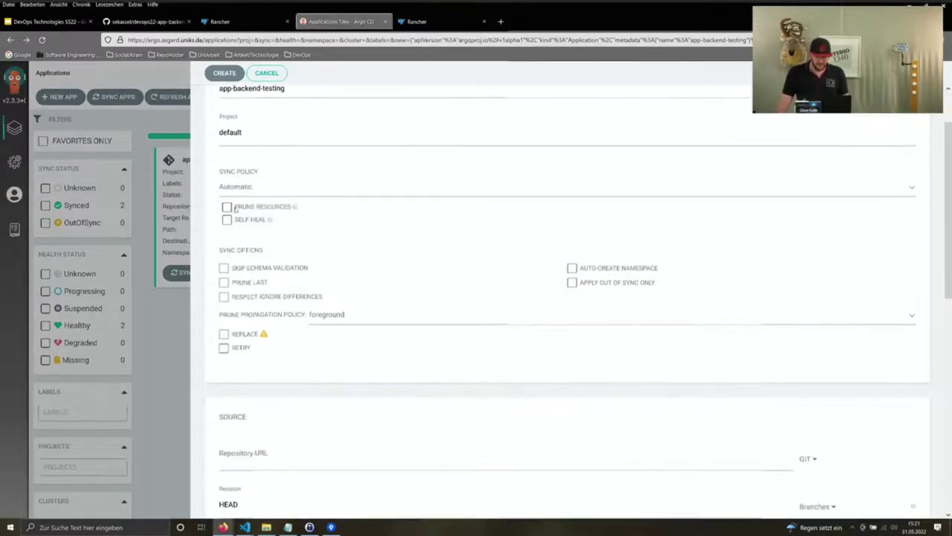
scroll(260, 208, "down", 1)
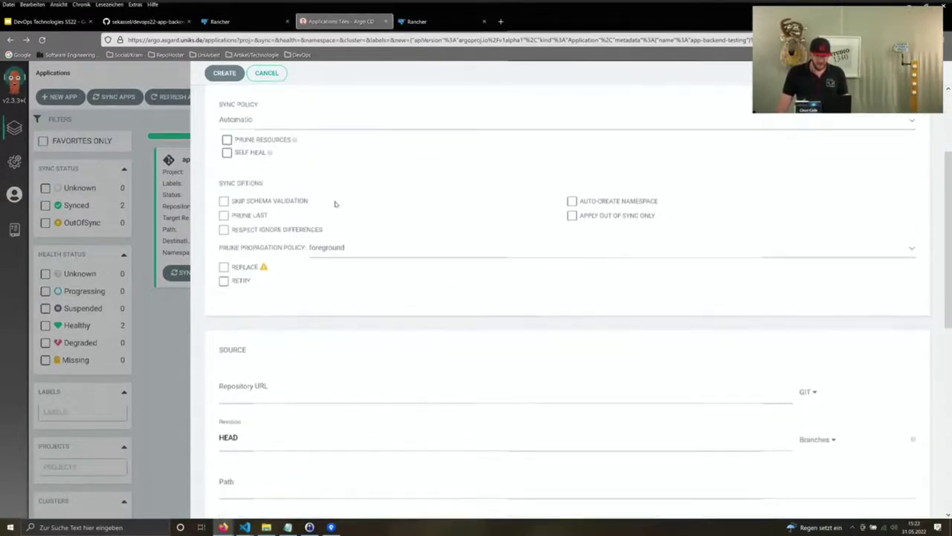
scroll(276, 266, "down", 2)
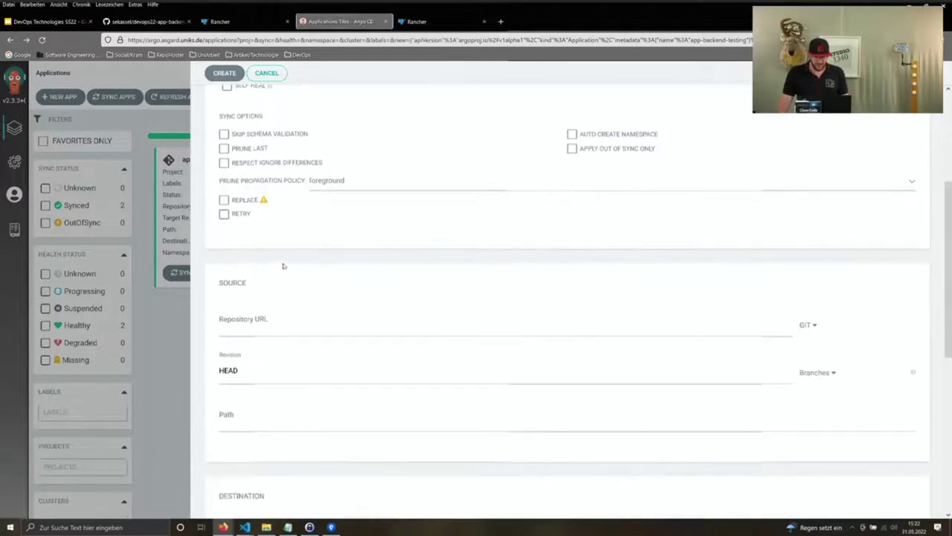
left_click(308, 258)
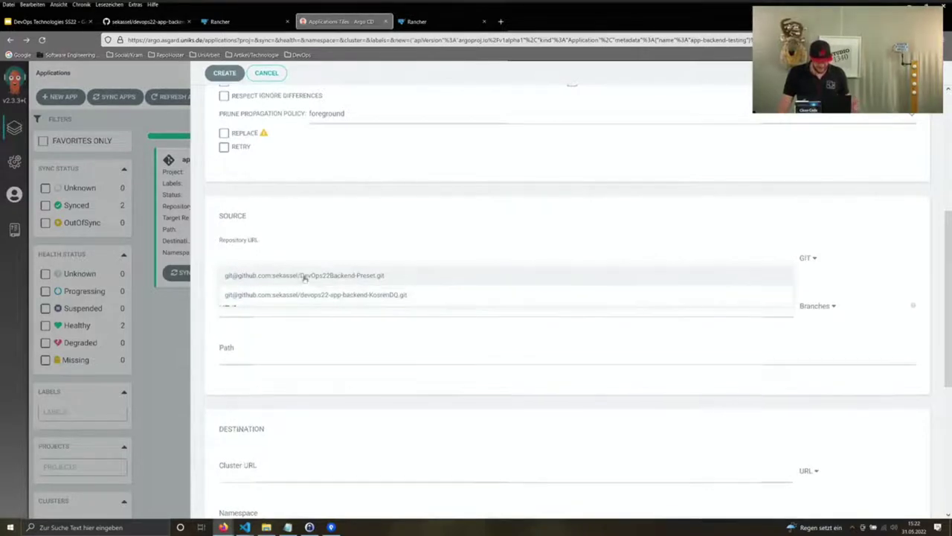
- Use the DevOps22Backend-Preset.git repository with path .argo/testing, then show cluster URL suggestions
left_click(318, 277)
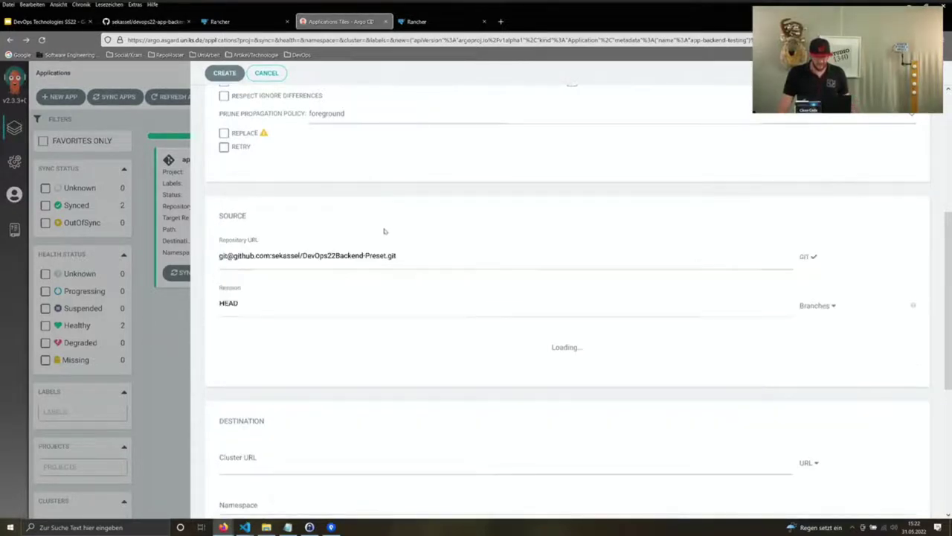
left_click(242, 359)
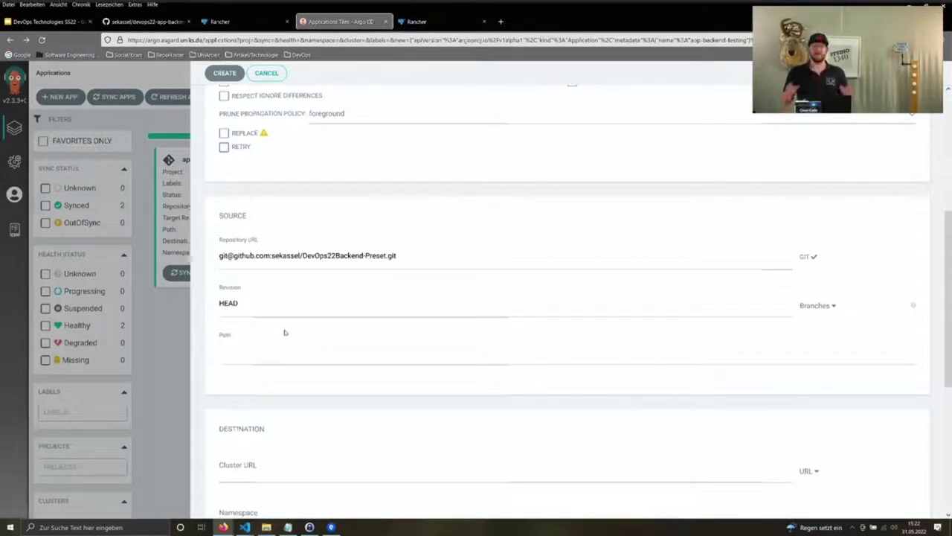
type(".argo/testing")
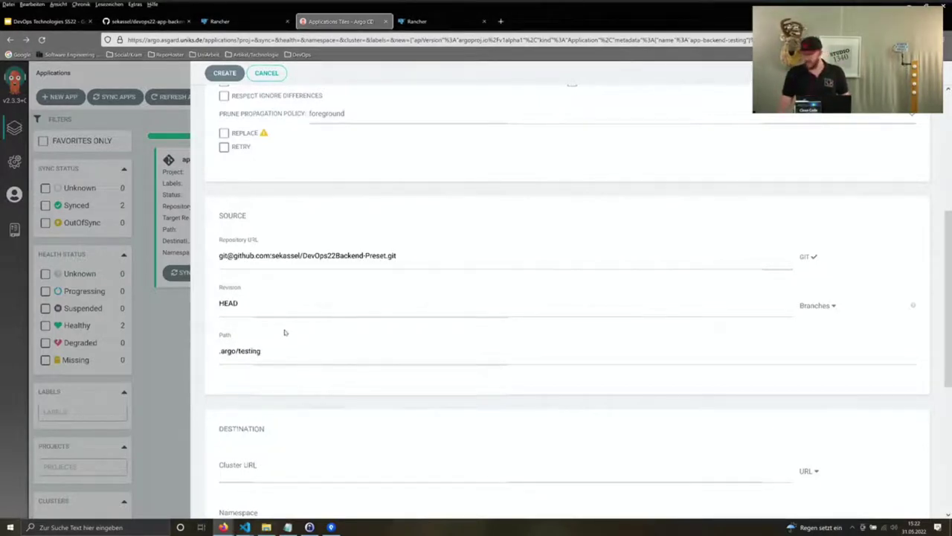
scroll(289, 325, "down", 2)
left_click(283, 335)
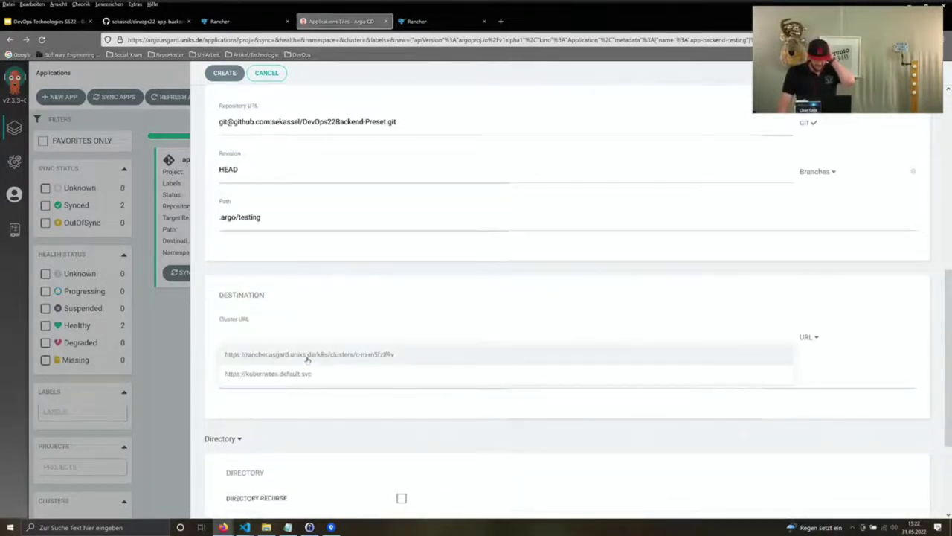
- Select the asgard Rancher cluster URL and start entering the destination namespace
left_click(270, 354)
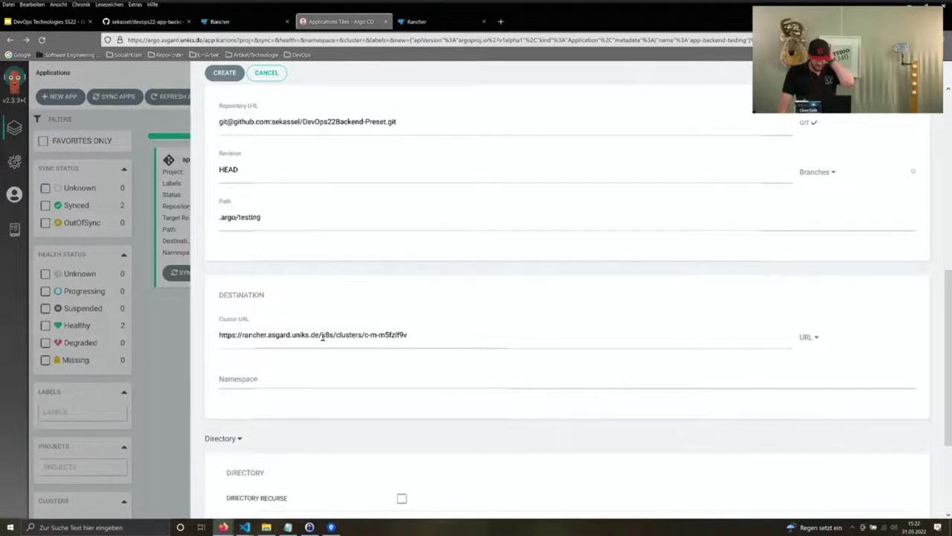
scroll(312, 346, "down", 1)
left_click(273, 316)
type("test")
key("BackSpace")
key("BackSpace")
key("BackSpace")
key("BackSpace")
type("testing")
- Complete the namespace as testing-tourist after checking its name in Rancher
left_click(422, 20)
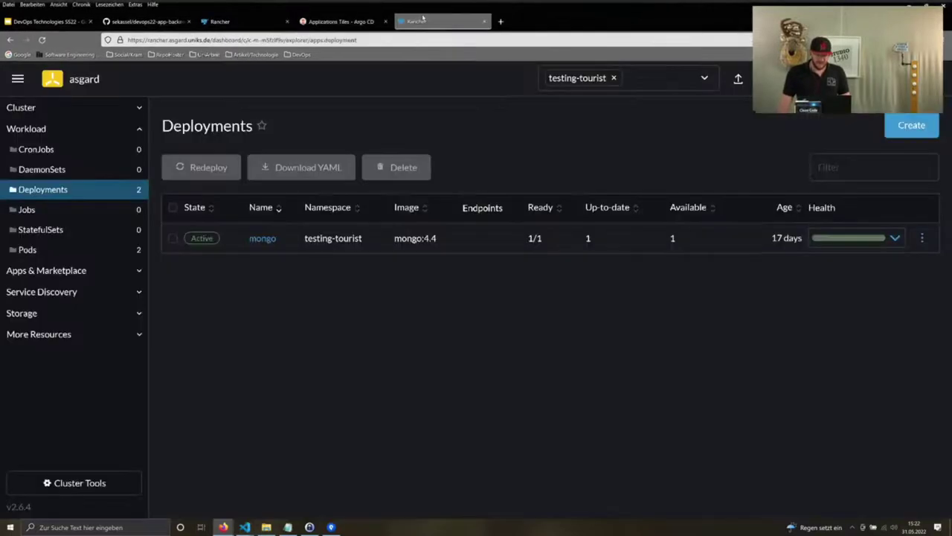
left_click(335, 21)
left_click(422, 21)
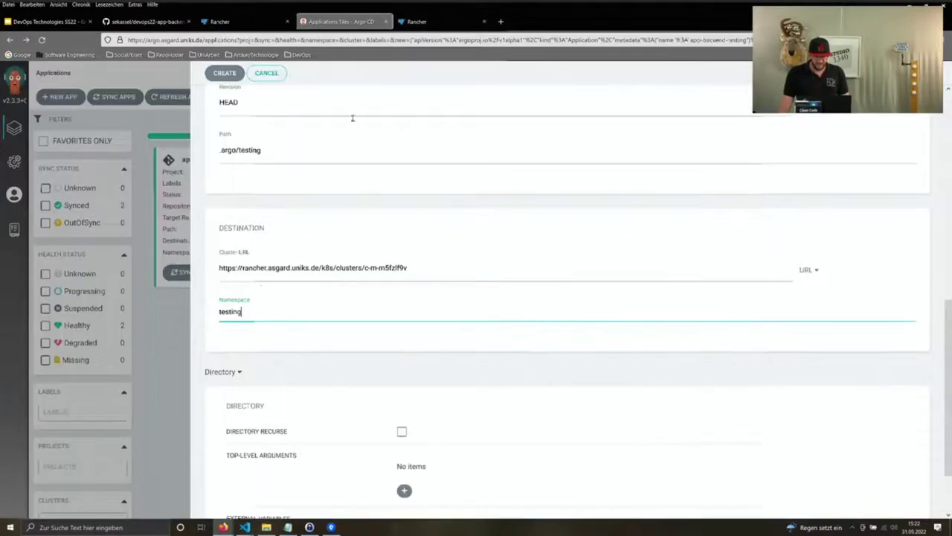
left_click(335, 21)
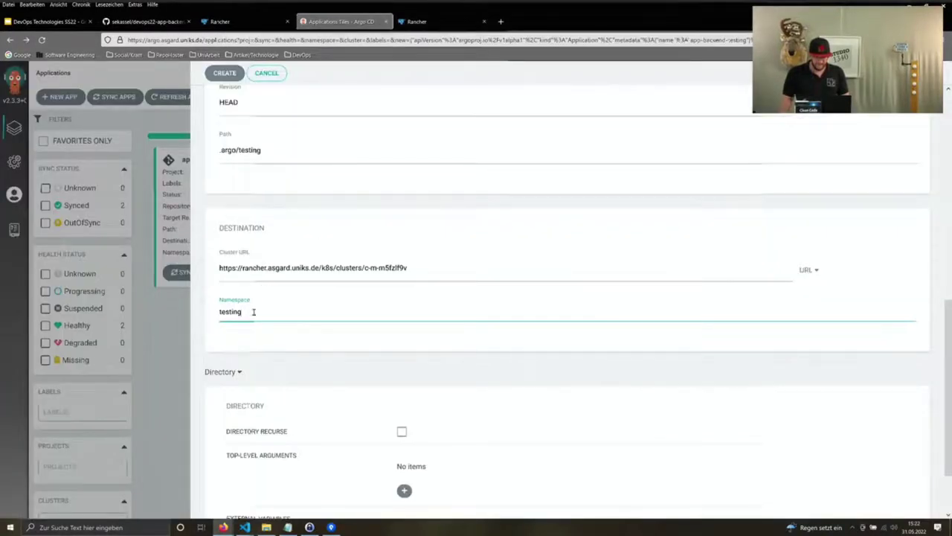
type("-tpdr")
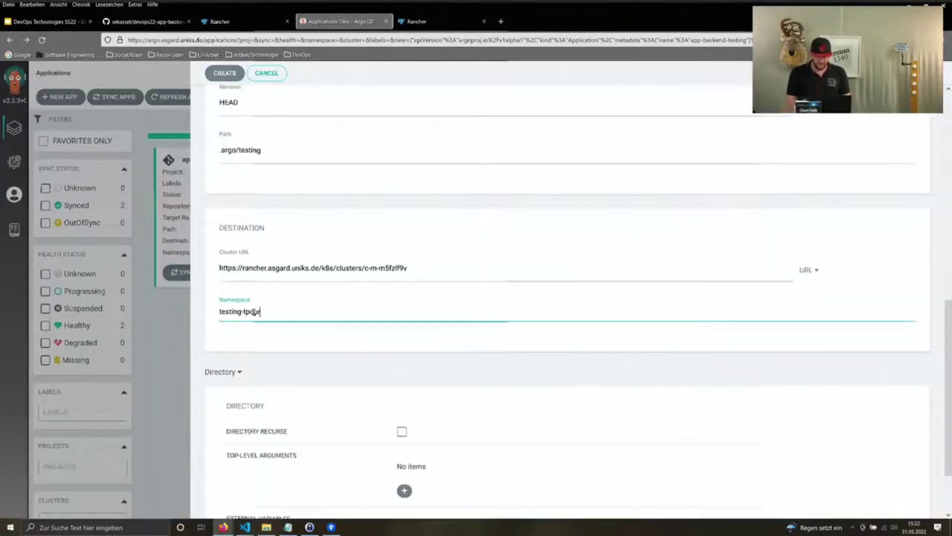
key("BackSpace")
key("BackSpace")
type("ourist")
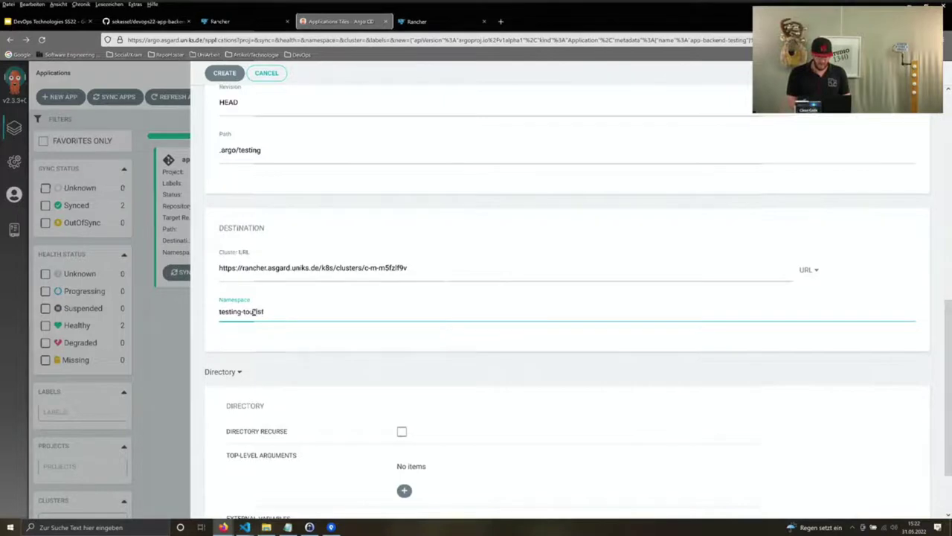
- Recheck the namespace in Rancher and create the app-backend-testing application
left_click(416, 21)
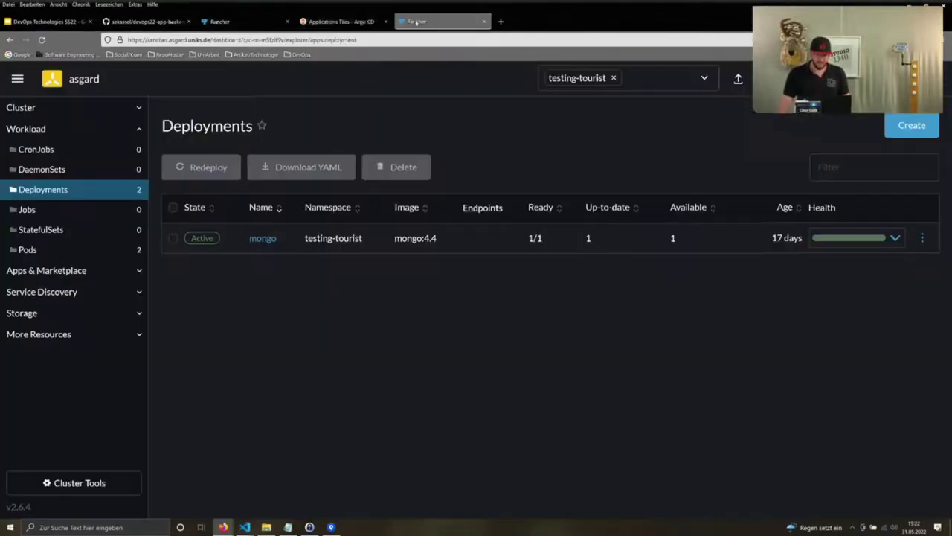
left_click(338, 21)
scroll(276, 260, "down", 2)
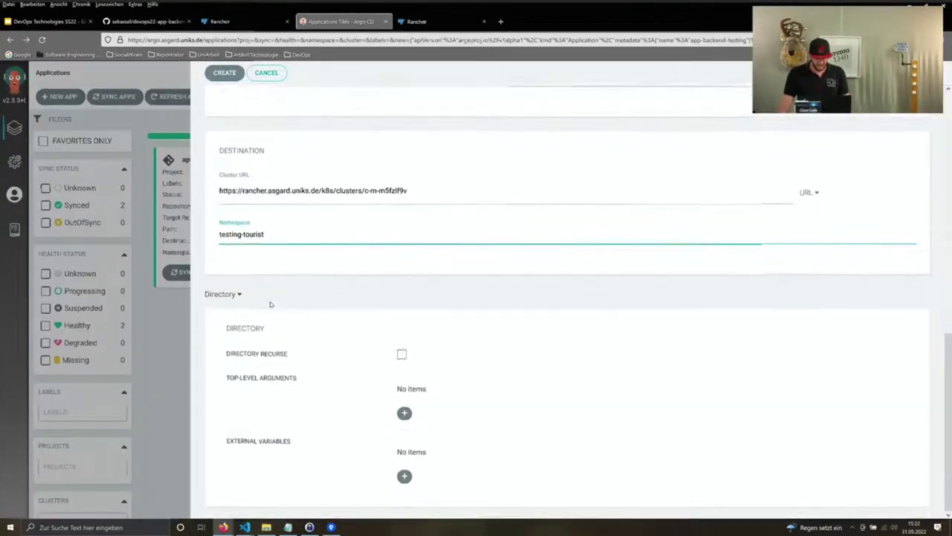
scroll(325, 151, "up", 5)
left_click(225, 73)
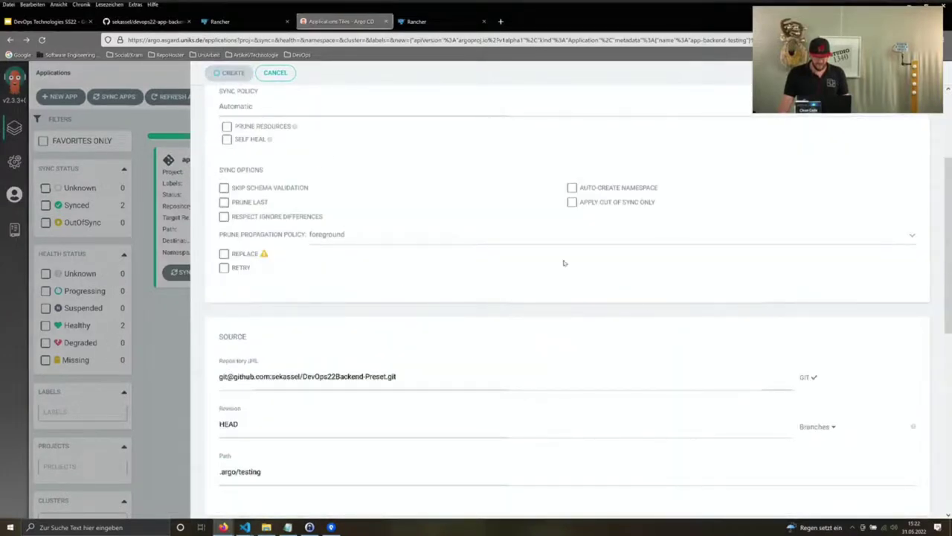
scroll(564, 262, "up", 2)
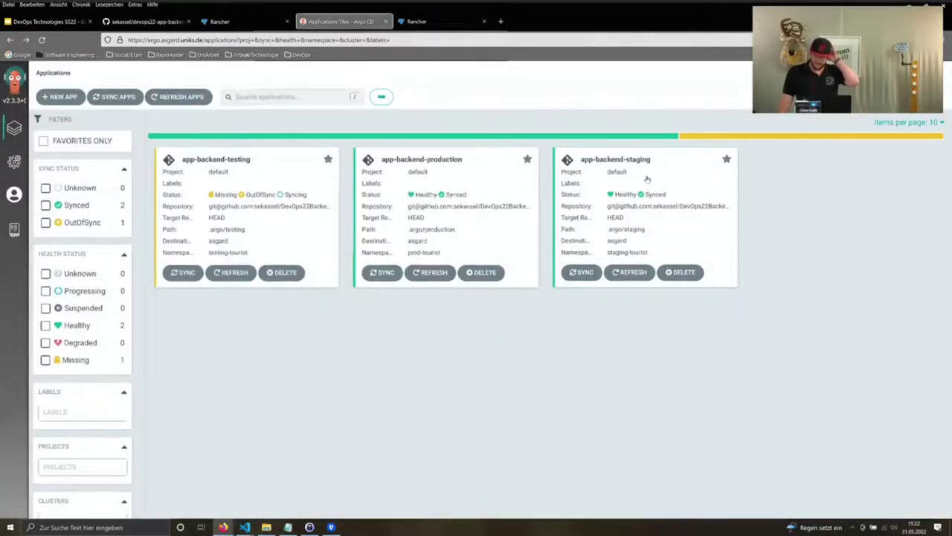
- Inspect the app-backend-staging application's resource tree at an enlarged zoom
left_click(659, 181)
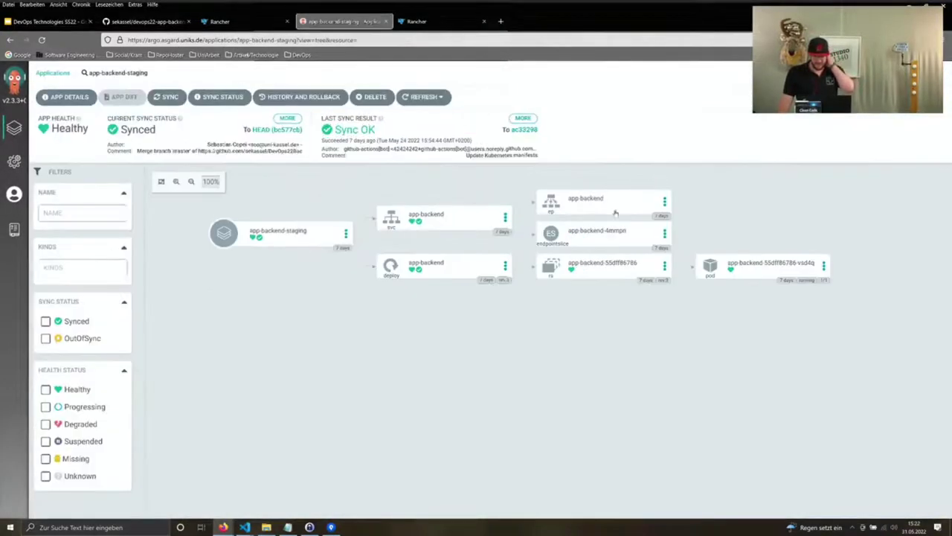
left_click(176, 182)
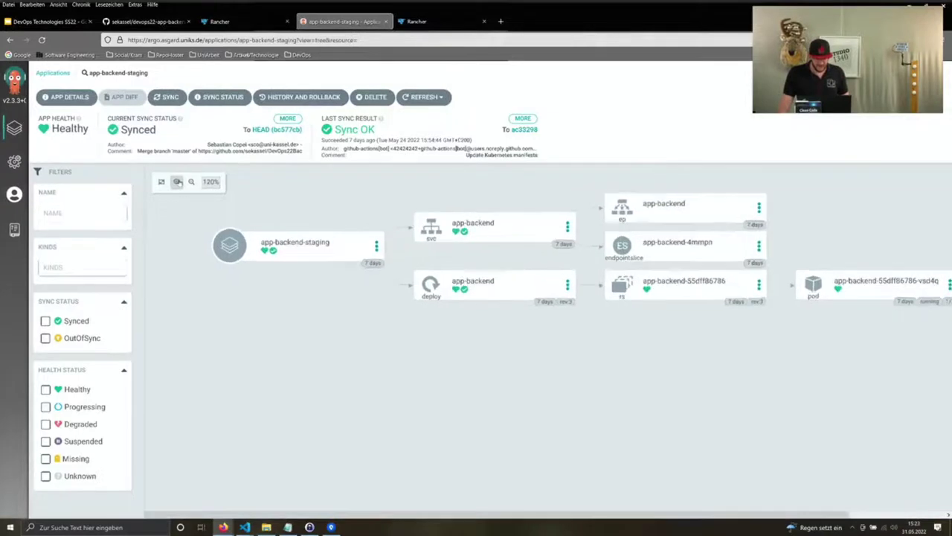
left_click(176, 182)
left_click(176, 181)
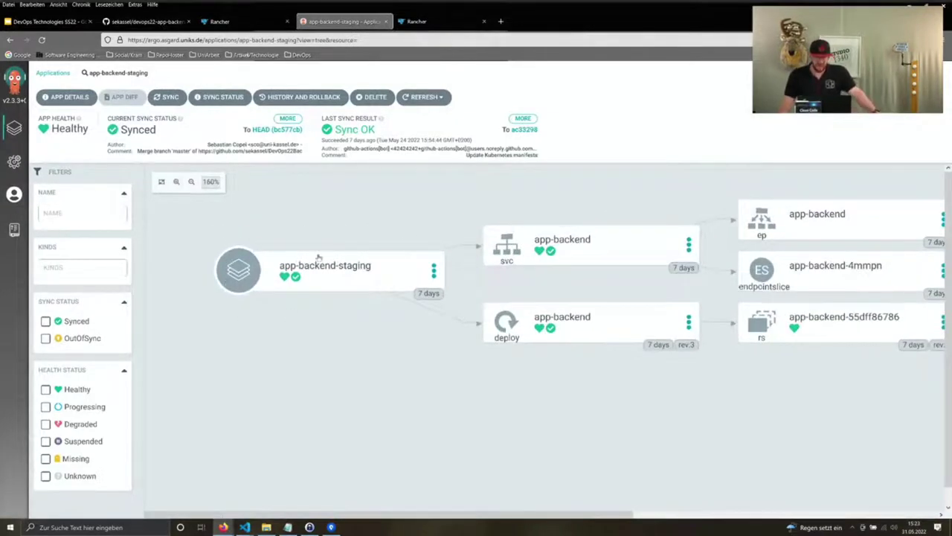
left_click(53, 72)
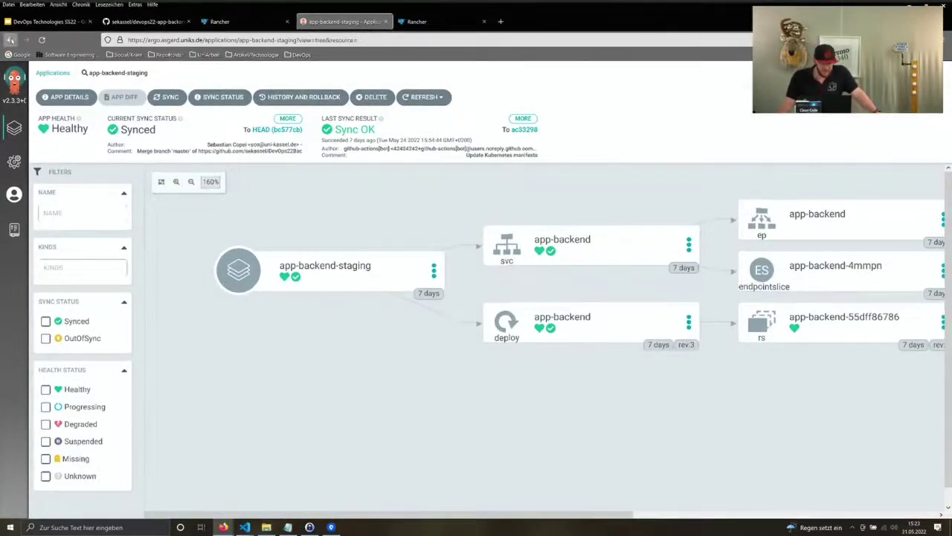
- Zoom into the app-backend-testing resource tree and pan right until the app-backend pod node shows
left_click(614, 160)
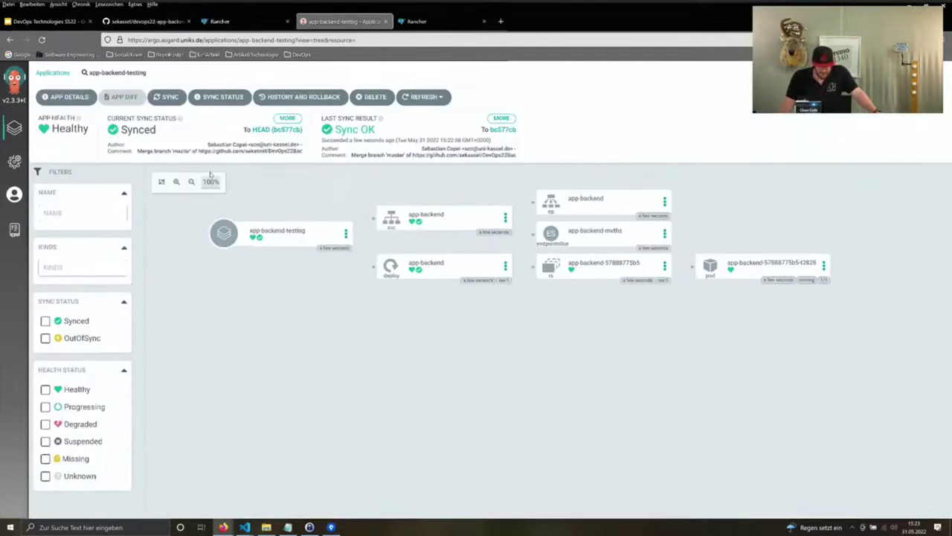
left_click(176, 182)
left_click(176, 181)
left_click(176, 181)
left_click(176, 182)
left_click(176, 182)
left_click(177, 181)
left_click(176, 182)
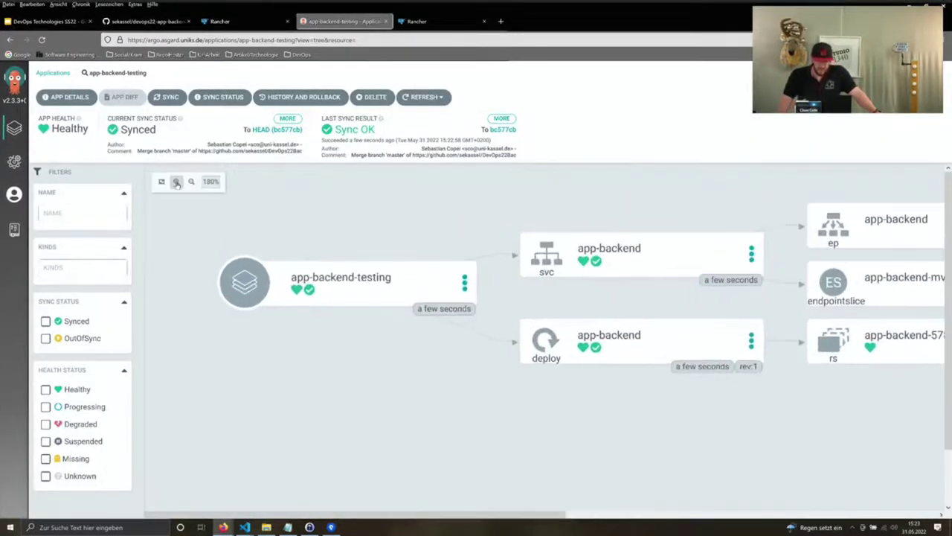
left_click(176, 181)
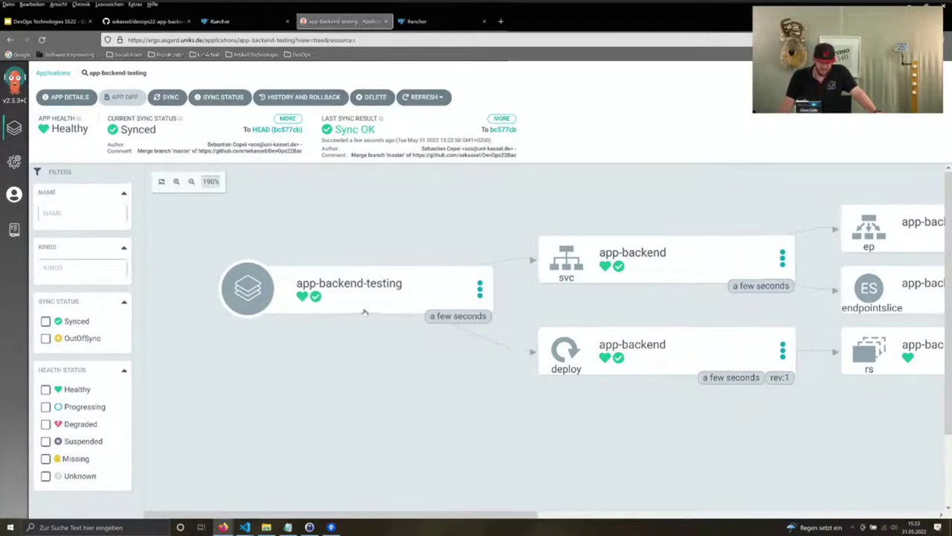
left_click_drag(493, 516, 662, 516)
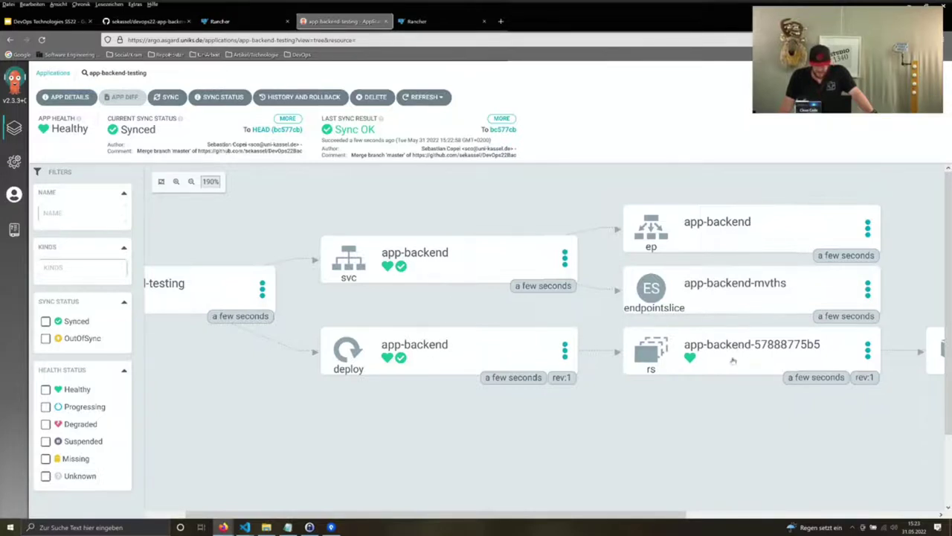
left_click_drag(651, 513, 787, 512)
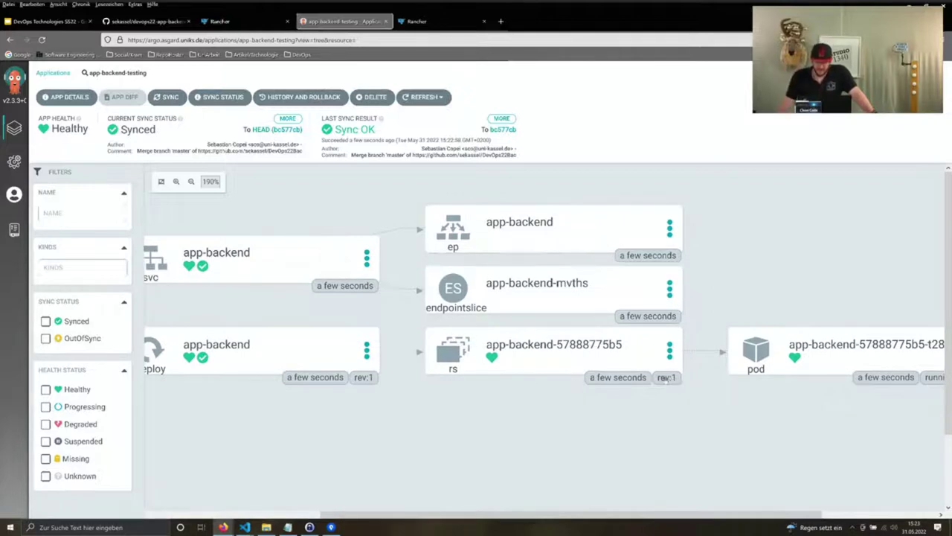
left_click_drag(699, 512, 814, 512)
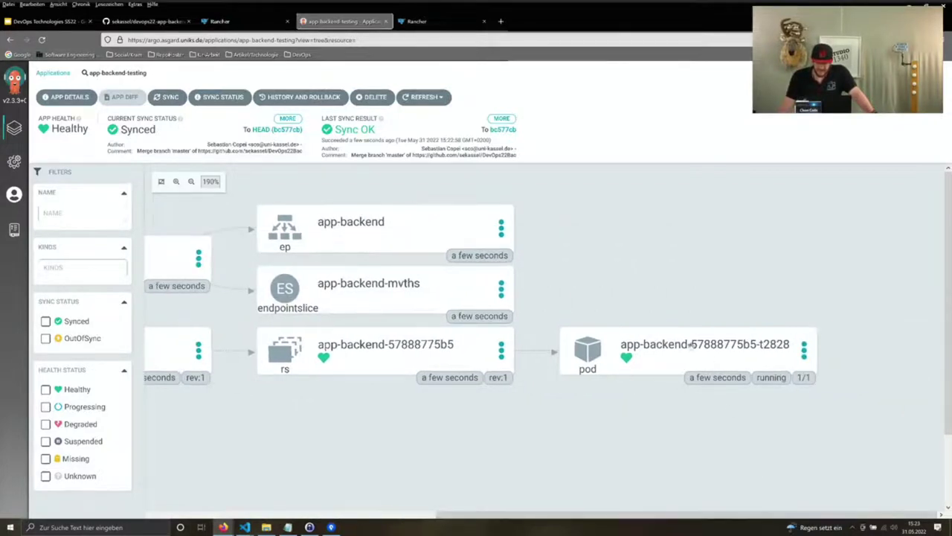
left_click(417, 21)
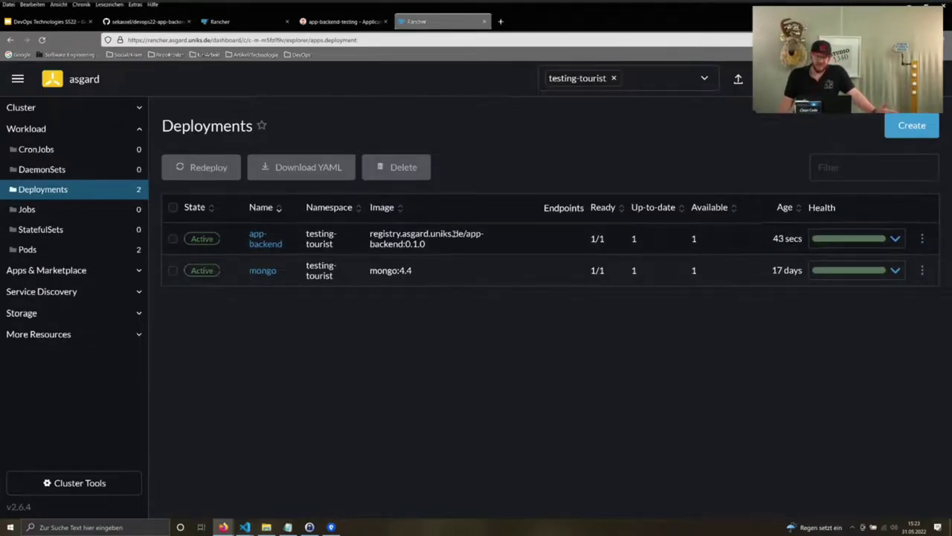
- Check the app-backend headless service under Service Discovery > Services in testing-tourist
left_click(52, 291)
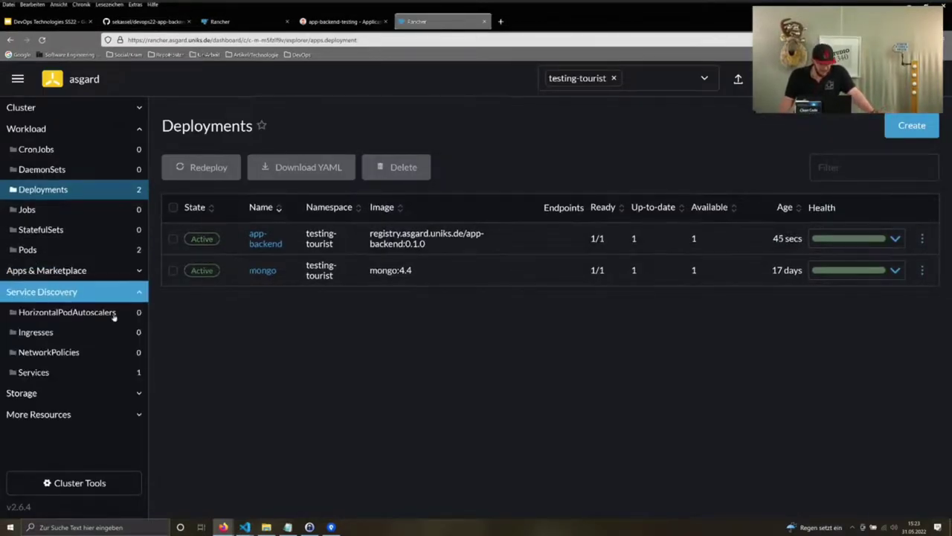
left_click(81, 371)
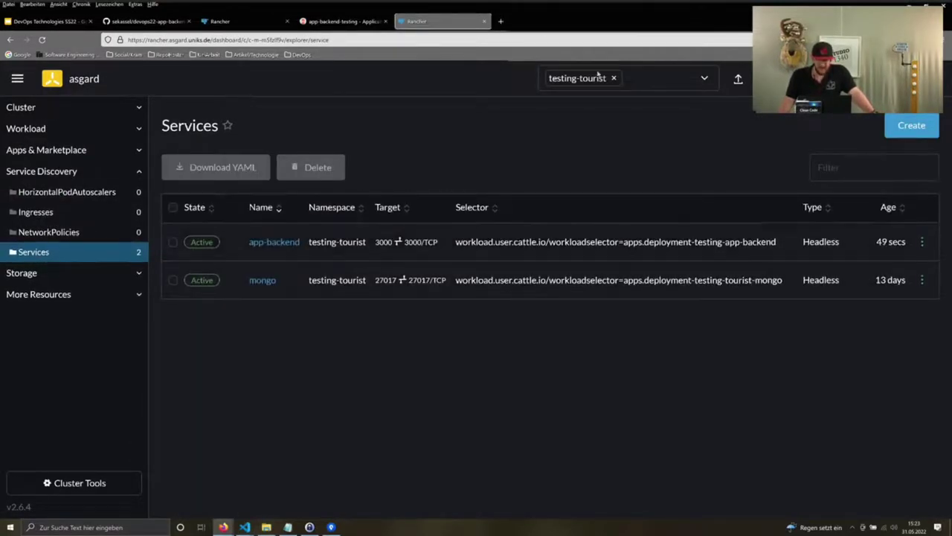
left_click(343, 21)
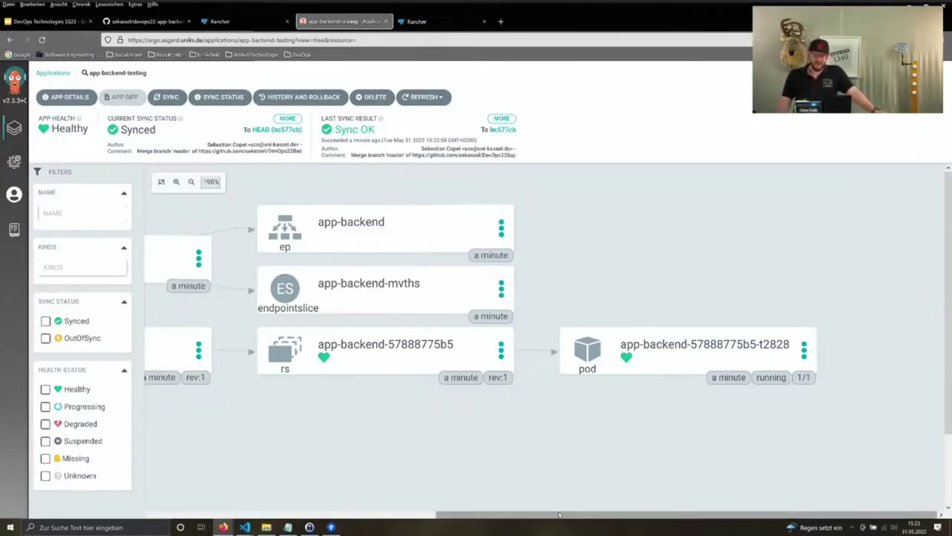
scroll(455, 501, "left", 3)
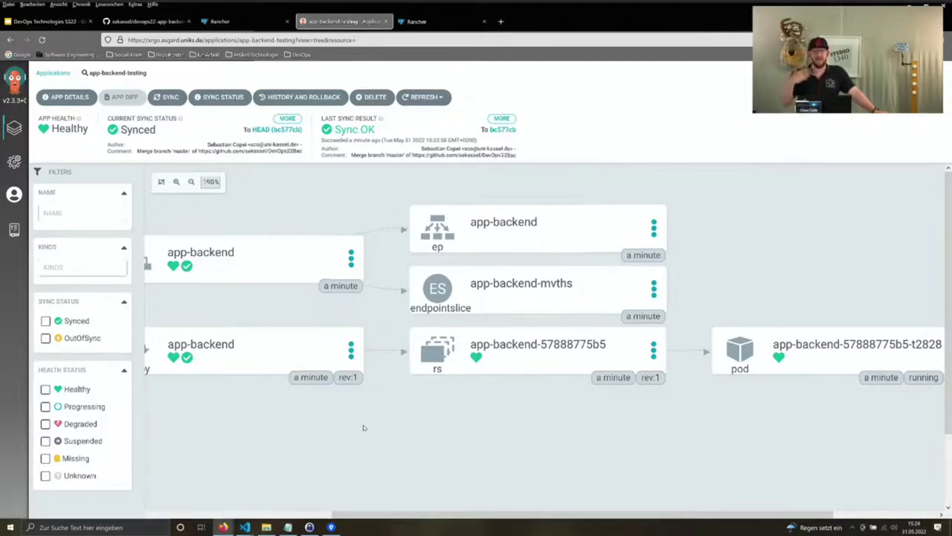
key("ctrl+Tab")
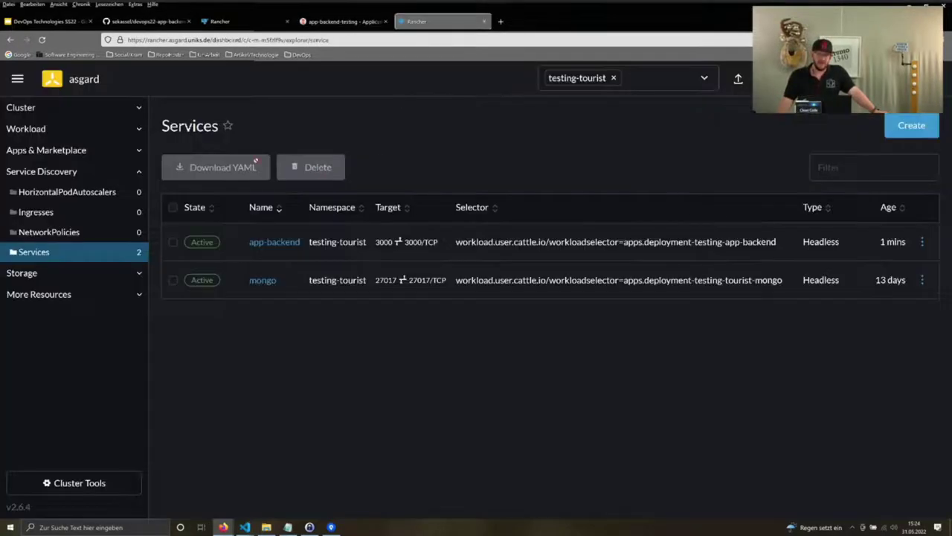
- List testing-tourist workloads, select the app-backend deployment and sort by Image
left_click(106, 151)
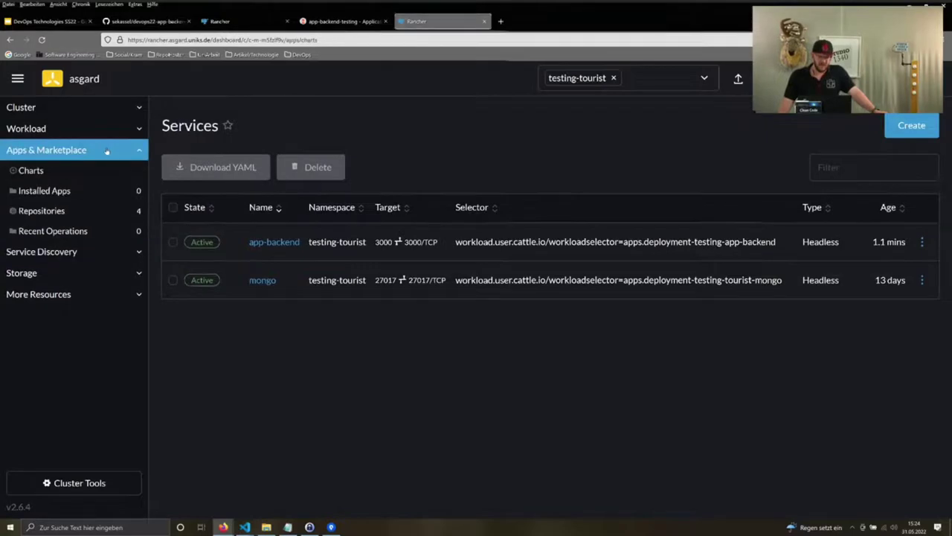
scroll(372, 298, "down", 2)
scroll(223, 223, "up", 1)
left_click(66, 128)
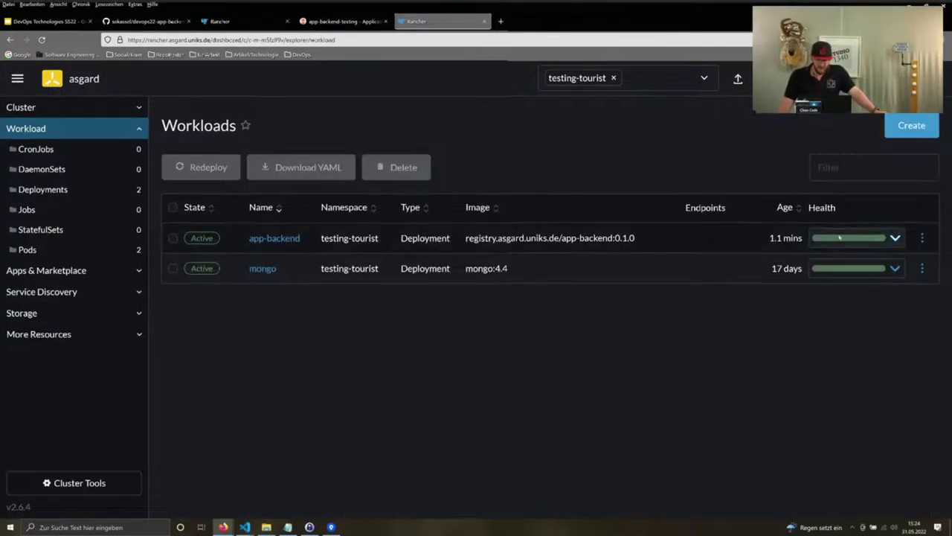
left_click(617, 238)
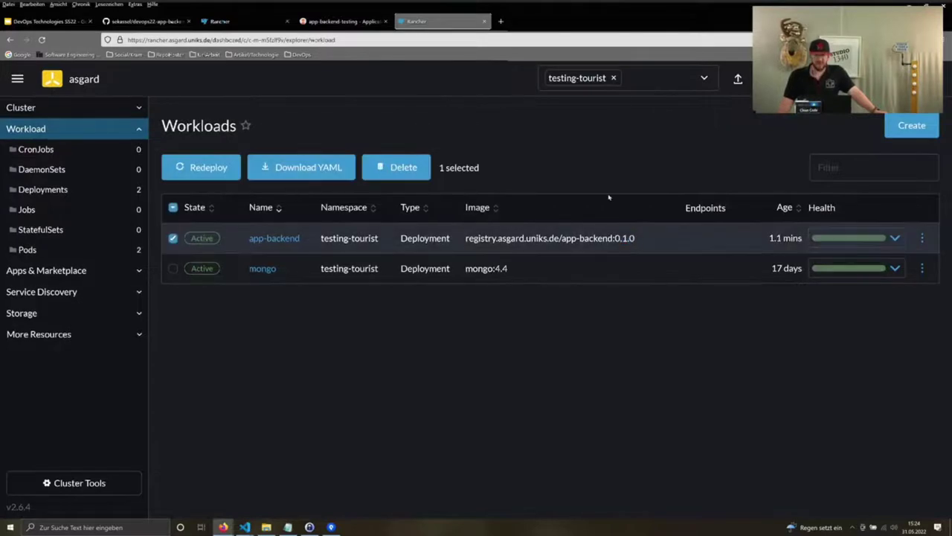
left_click(610, 201)
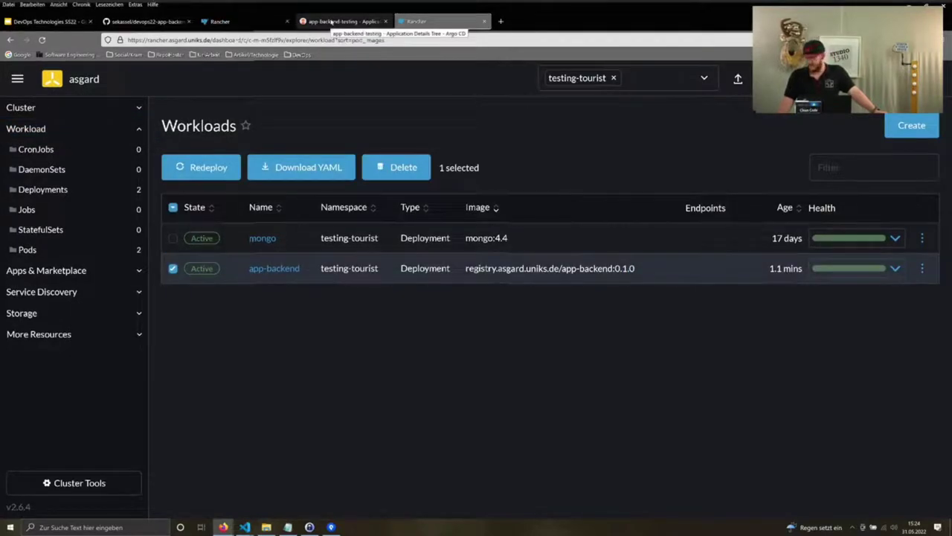
- Recheck Argo CD, deselect app-backend in the workloads list, and close the extra Rancher tab
left_click(332, 23)
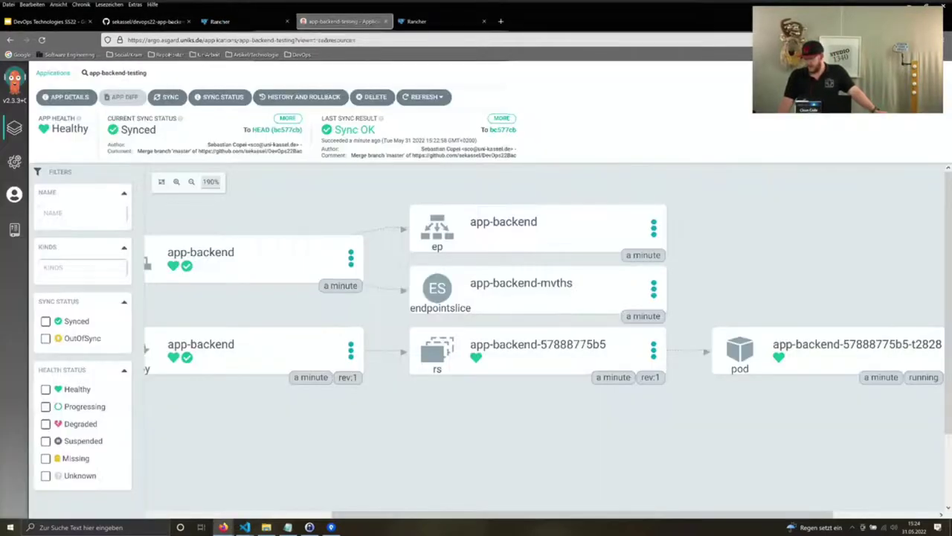
left_click(420, 21)
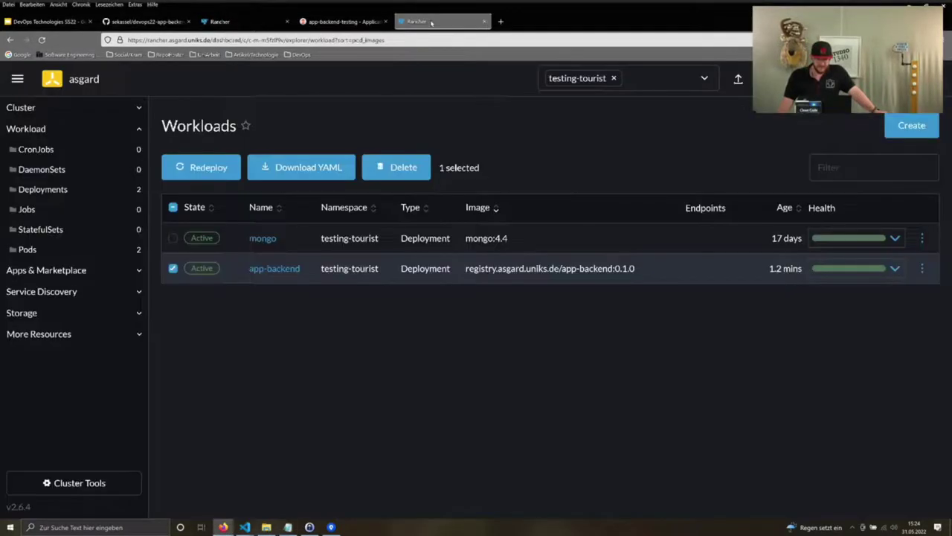
left_click(168, 274)
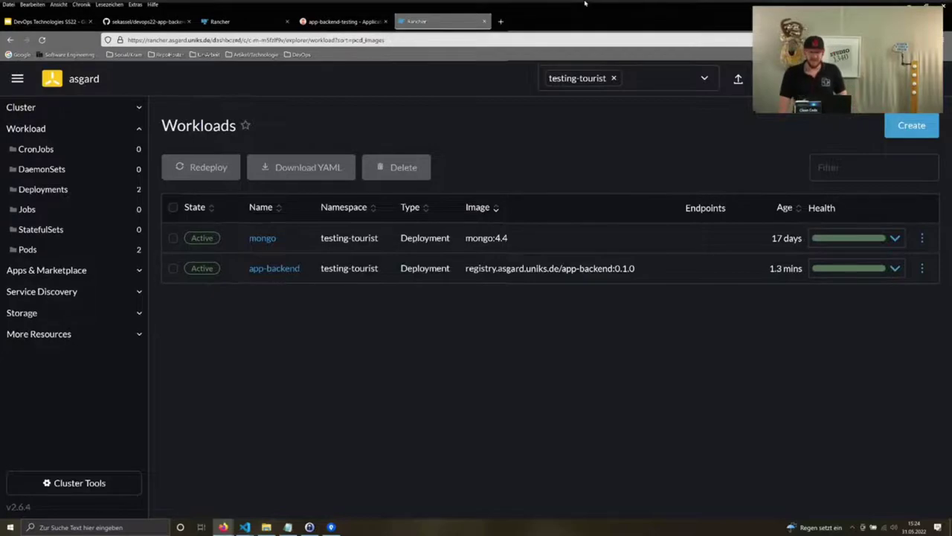
key("ctrl+w")
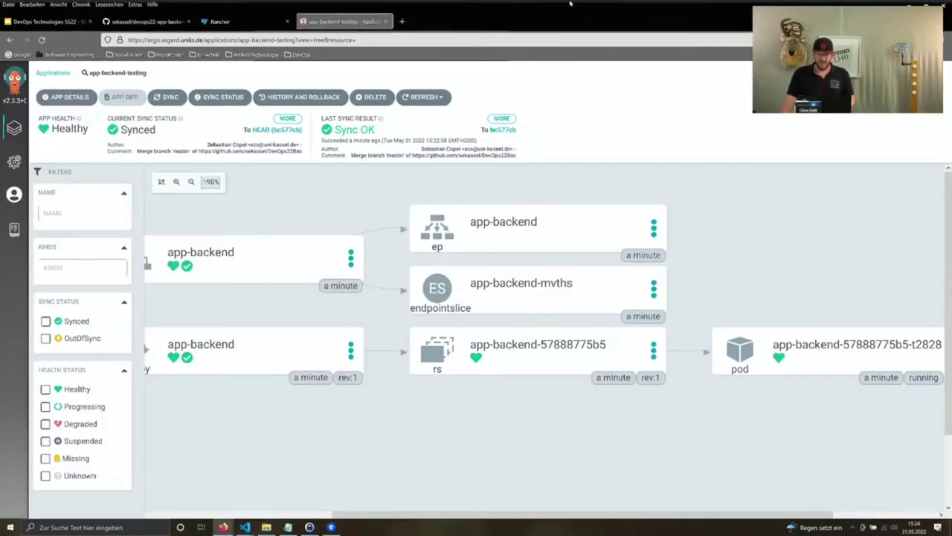
- Close the Argo CD and Rancher tabs, then the GitHub repository tab after dismissing its clone options
key("ctrl+w")
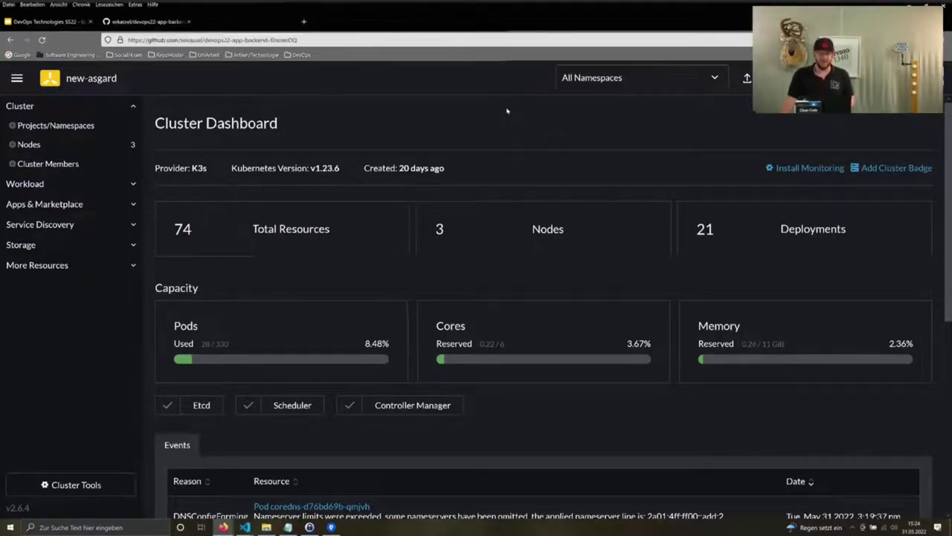
key("ctrl+w")
left_click(471, 130)
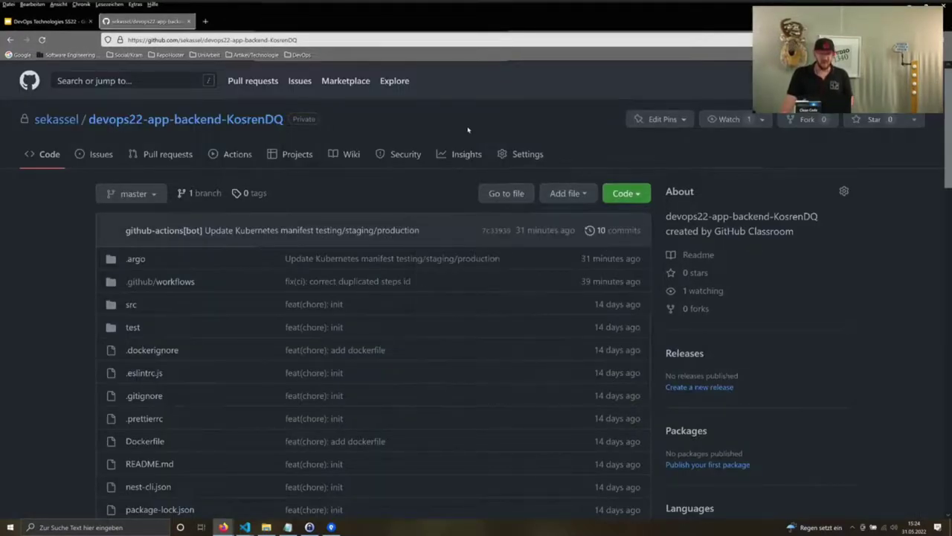
key("ctrl+w")
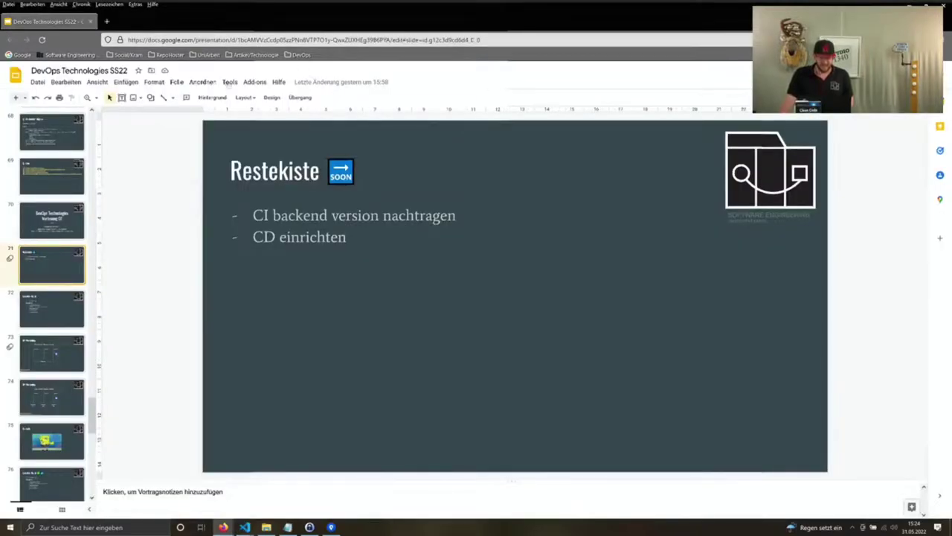
- Present the deck from the Restekiste slide (71) and switch the slideshow to Vollbildmodus
left_click(777, 74)
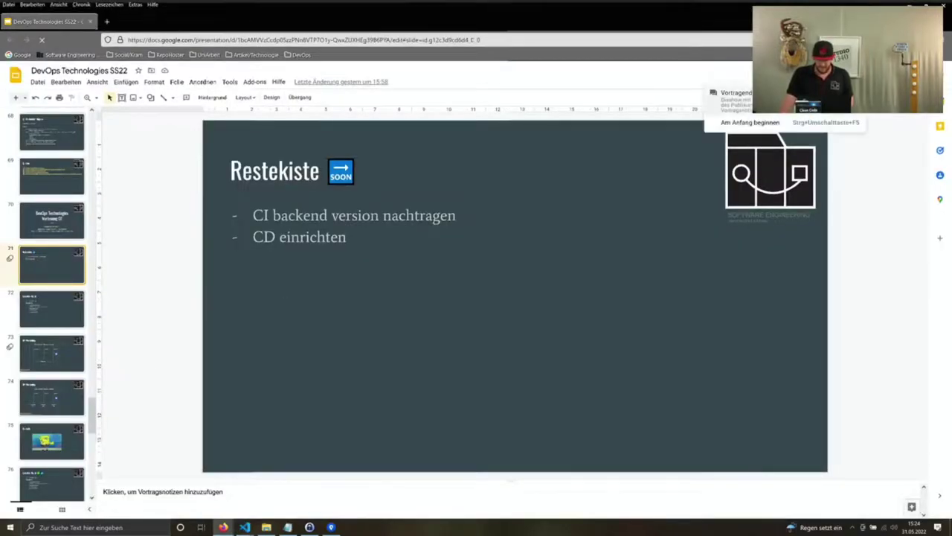
left_click(735, 93)
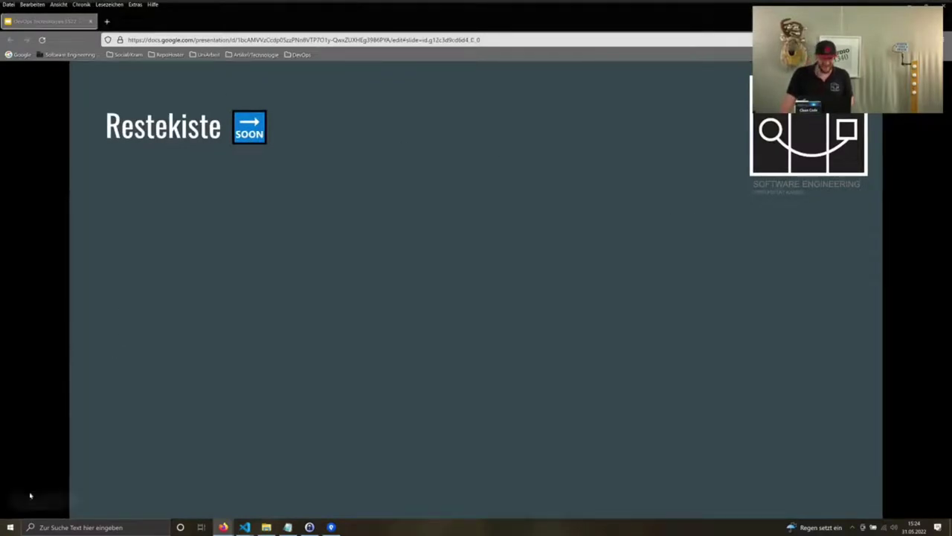
left_click(66, 501)
left_click(120, 426)
left_click(68, 516)
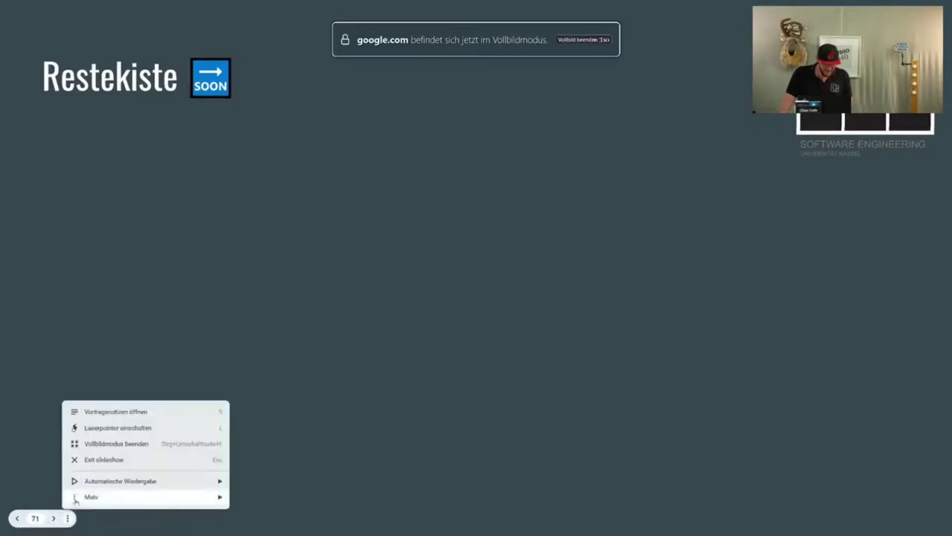